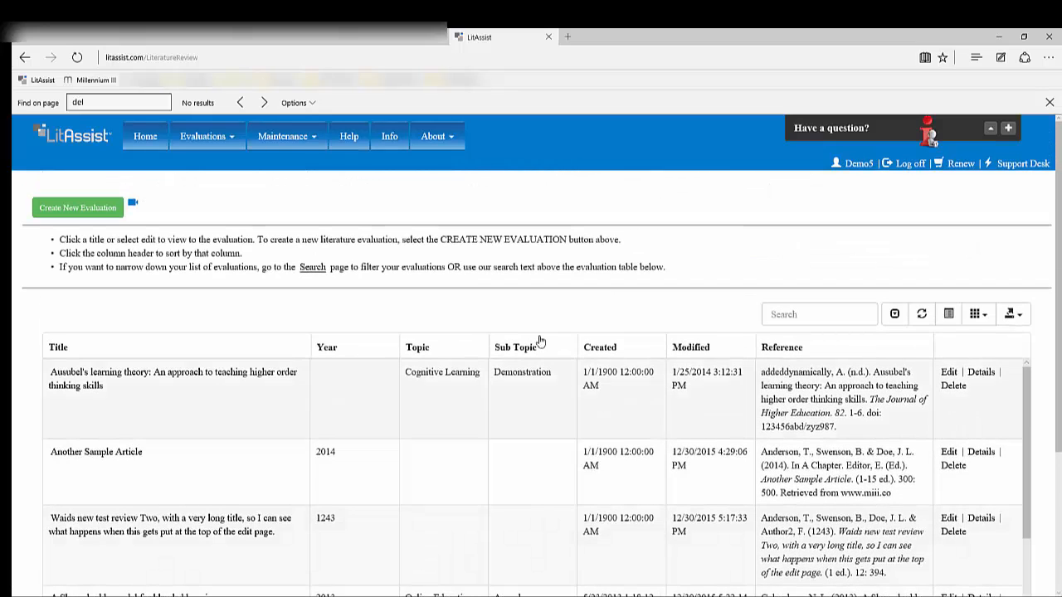
# Search the evaluation list for "literature review"
pyautogui.click(821, 316)
pyautogui.write('litera')
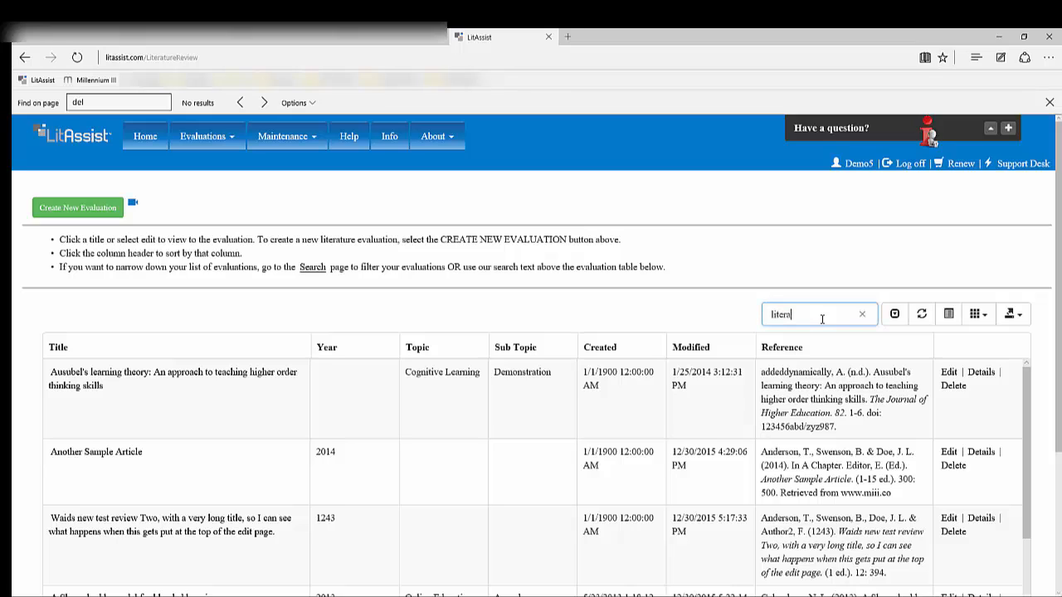
pyautogui.write('ture review')
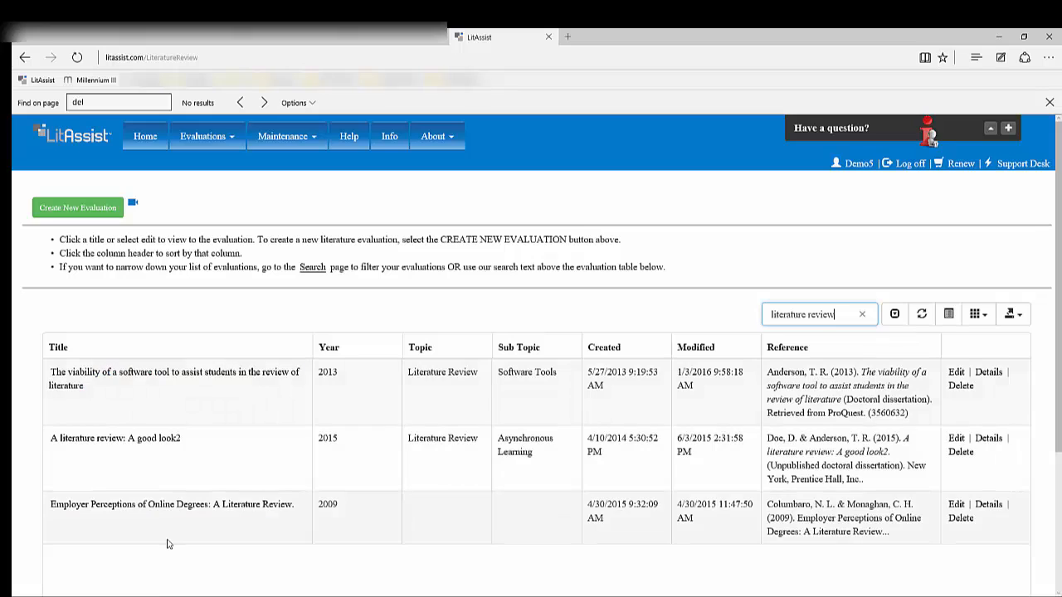
# Go to the home page and start creating a new evaluation
pyautogui.click(146, 138)
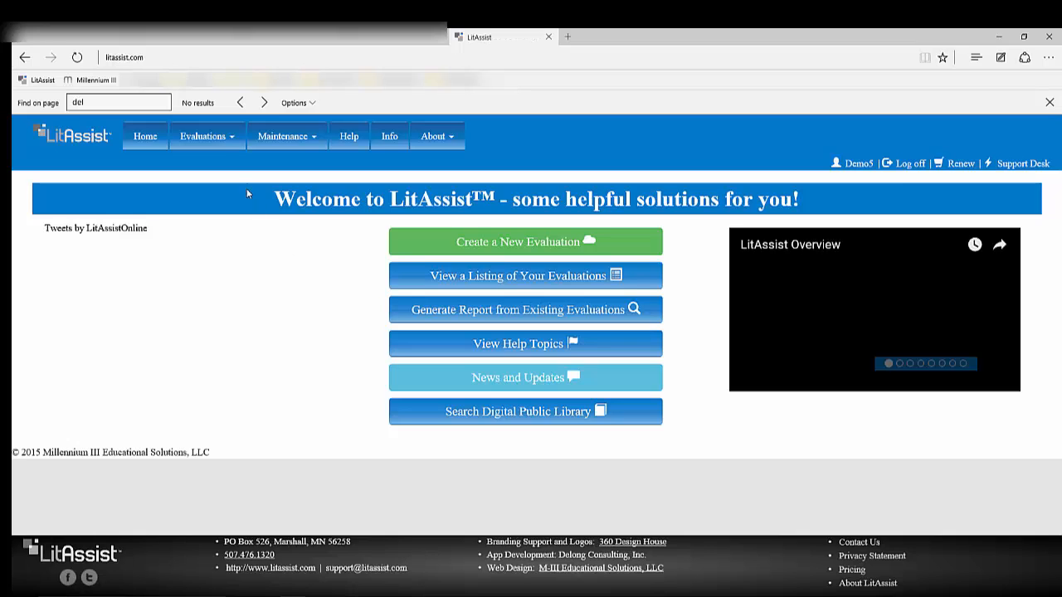
pyautogui.click(203, 136)
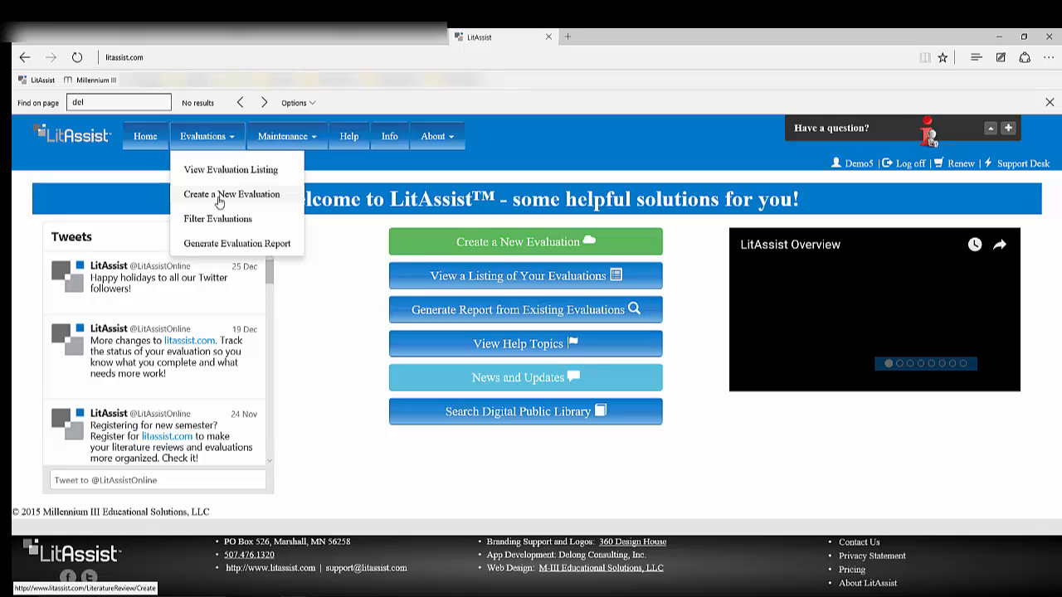
pyautogui.click(210, 140)
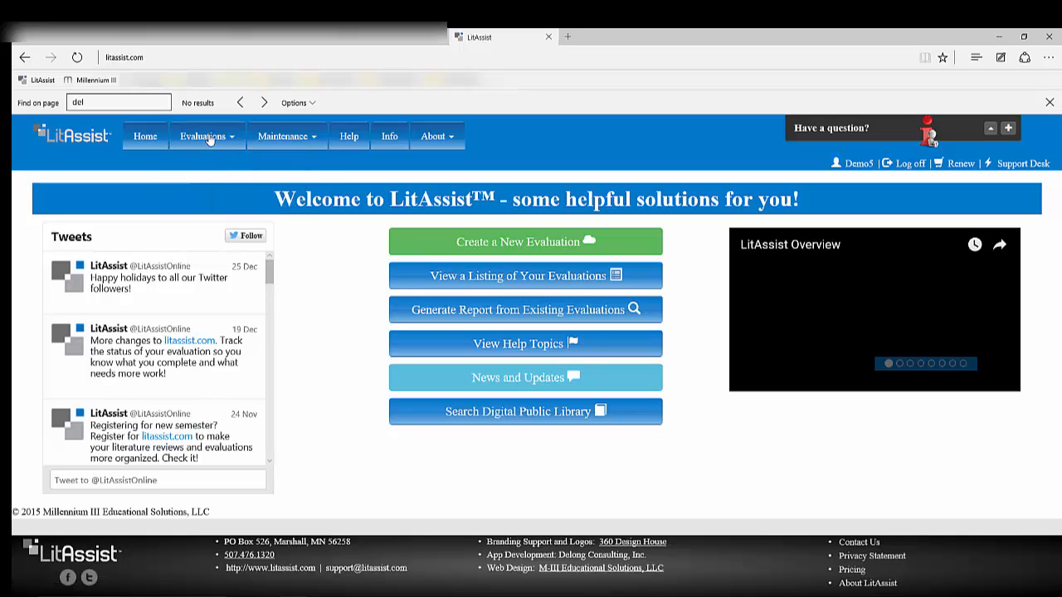
pyautogui.click(490, 242)
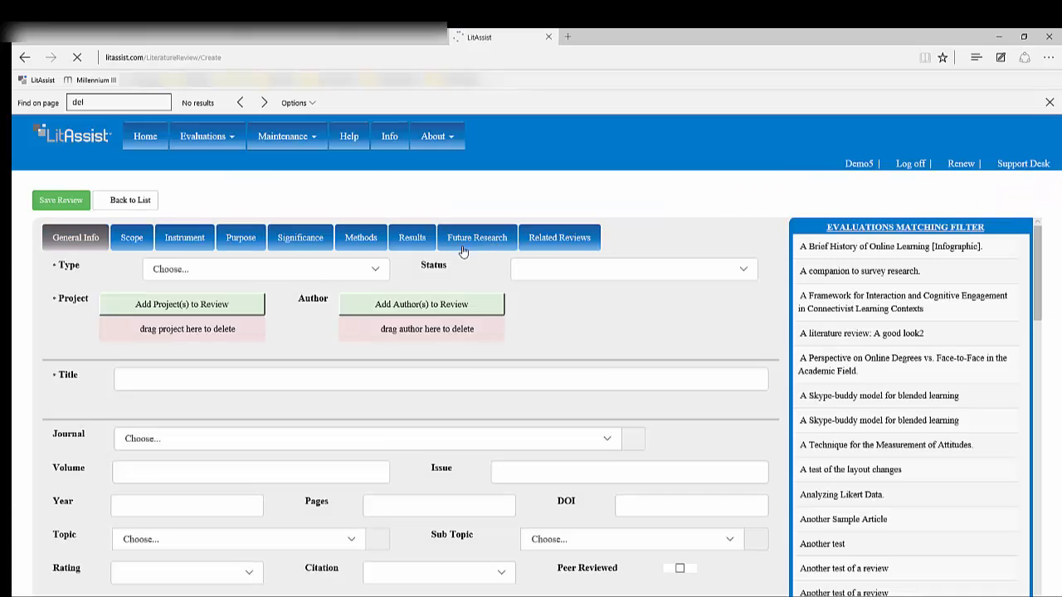
# Set the evaluation type to Book - Online and the status to Started
pyautogui.click(374, 274)
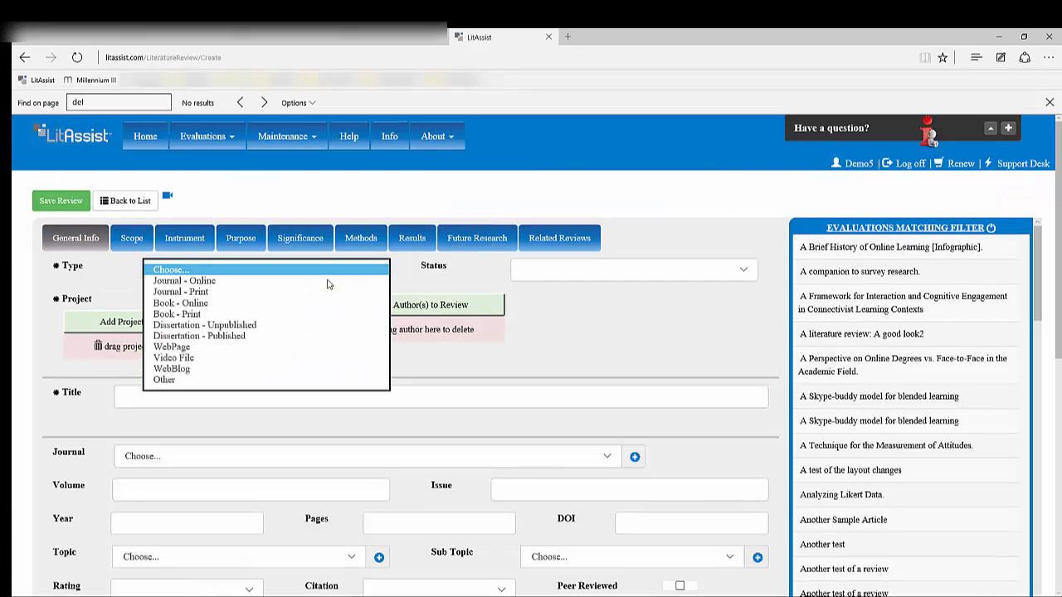
pyautogui.click(277, 303)
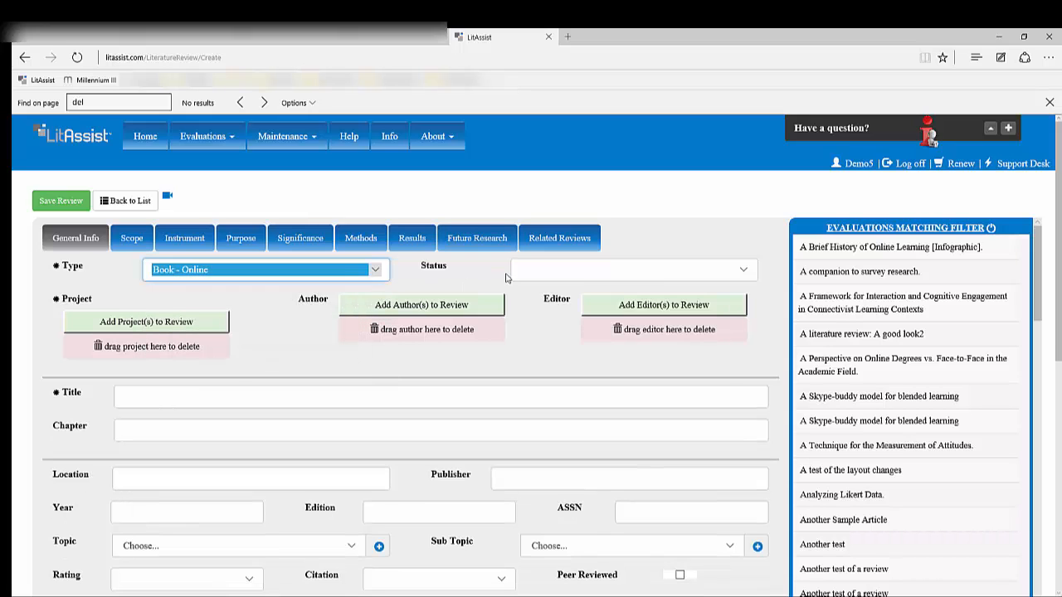
pyautogui.click(745, 270)
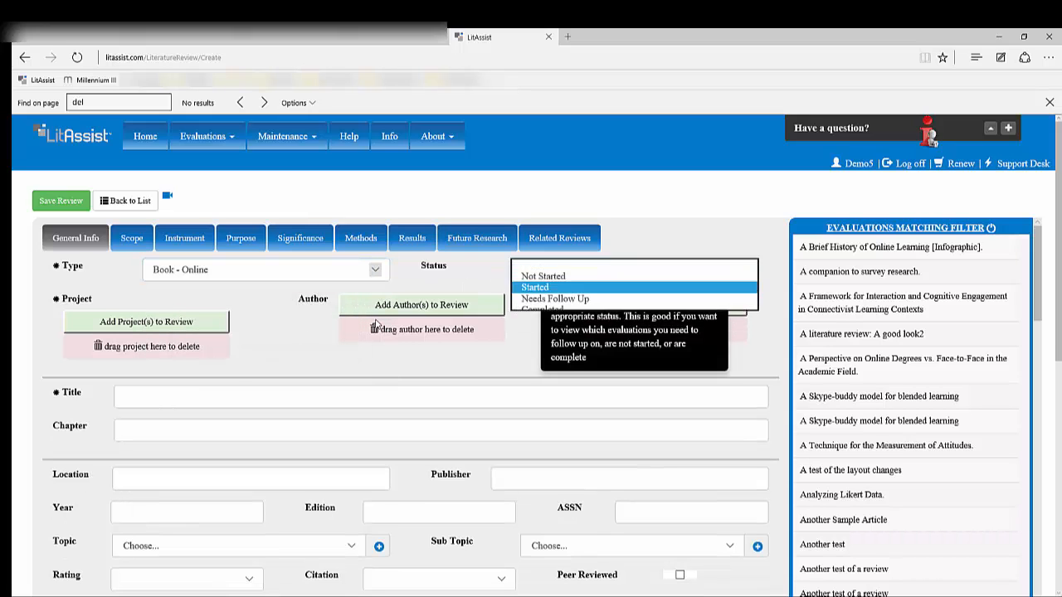
pyautogui.click(572, 291)
# Enter the title "A title of an article" and move on to the chapter field
pyautogui.click(133, 396)
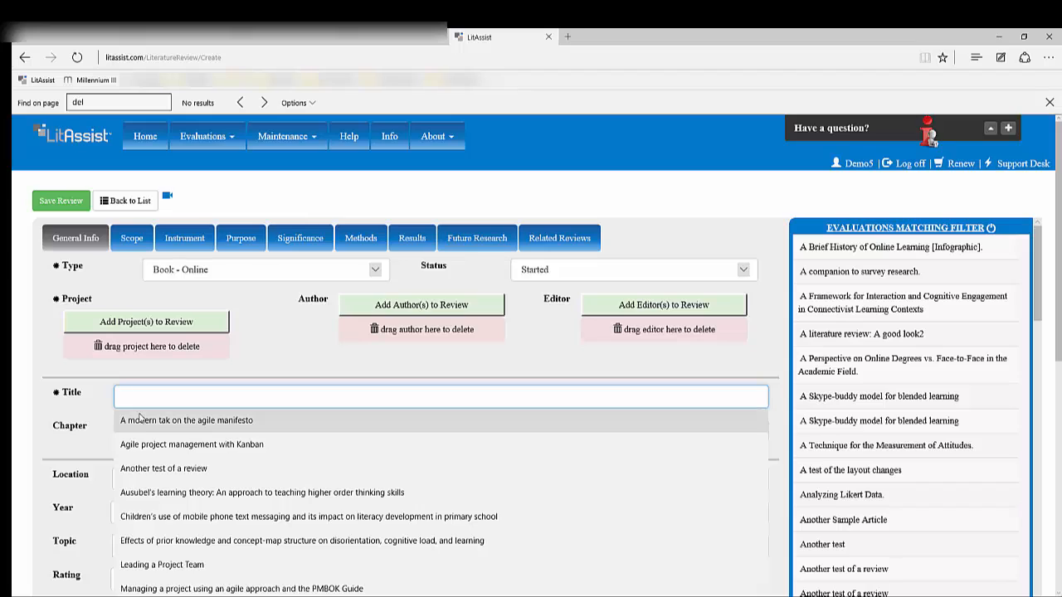
pyautogui.write('A')
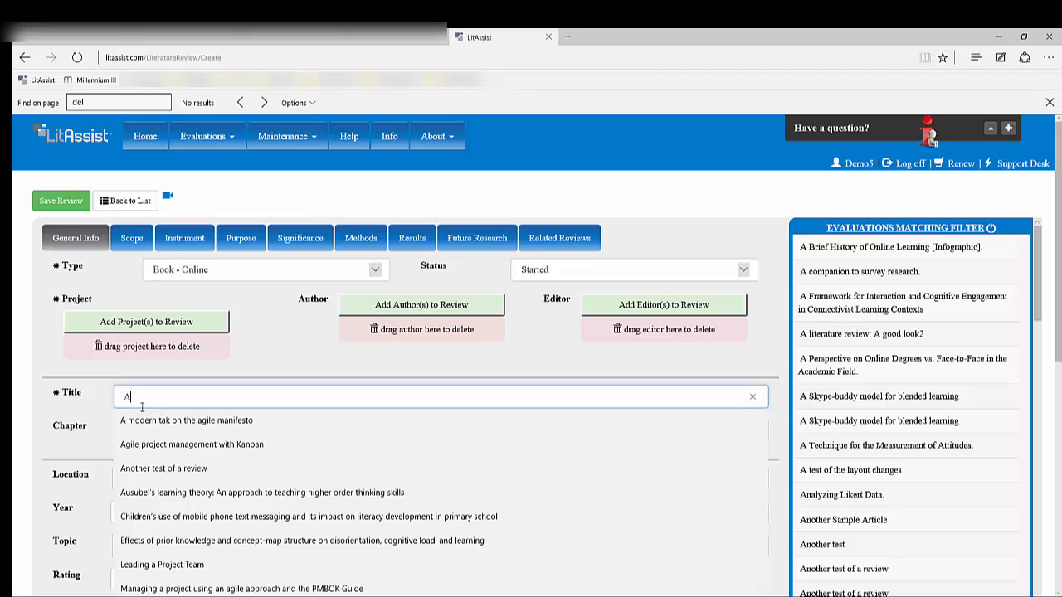
pyautogui.write(' title of a')
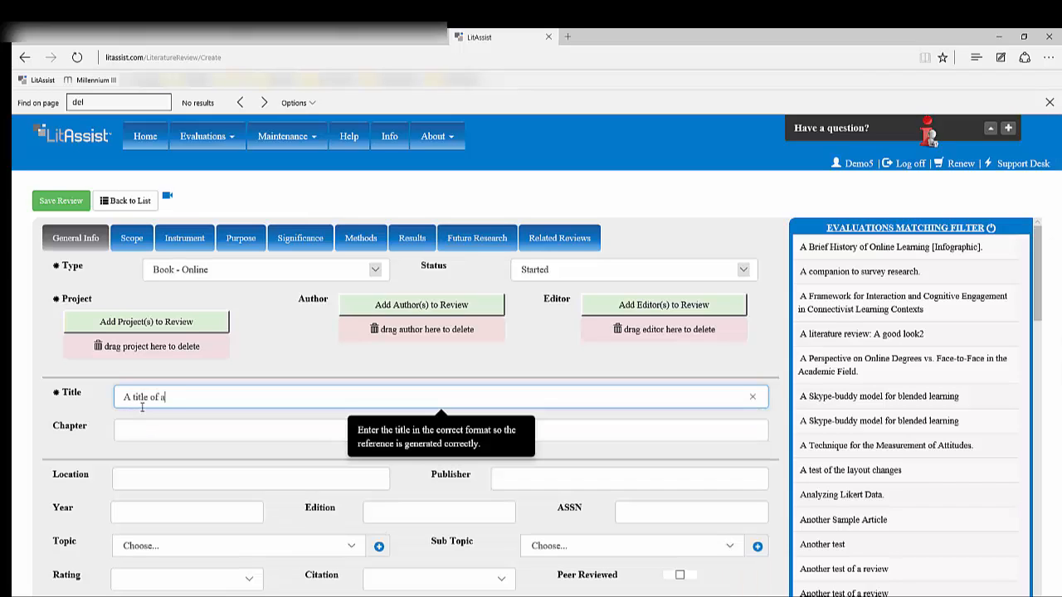
pyautogui.write('n article')
pyautogui.press('Tab')
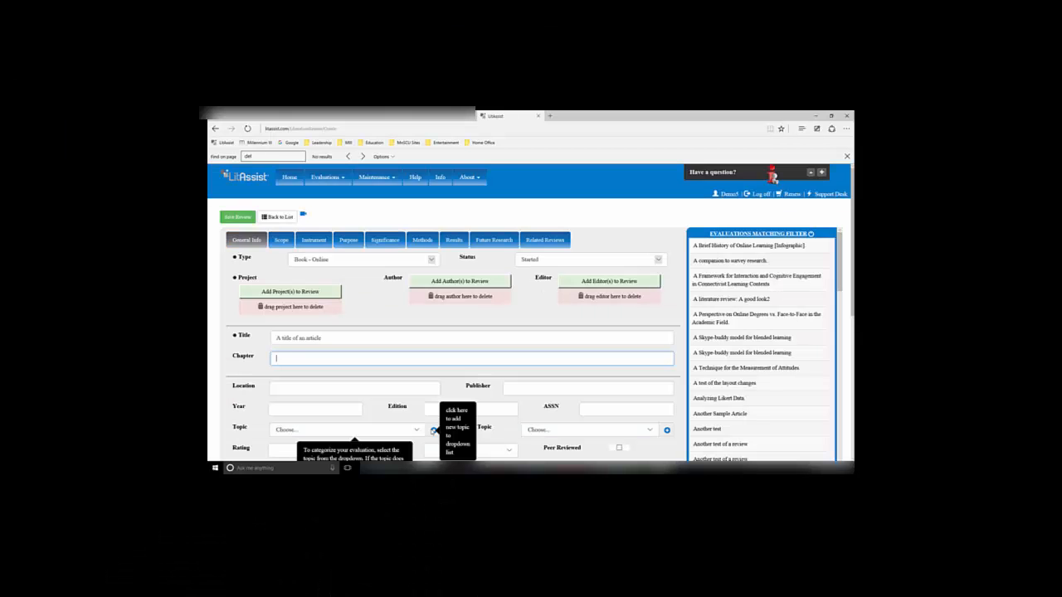
# Create and save a new topic named "A topic"
pyautogui.click(378, 548)
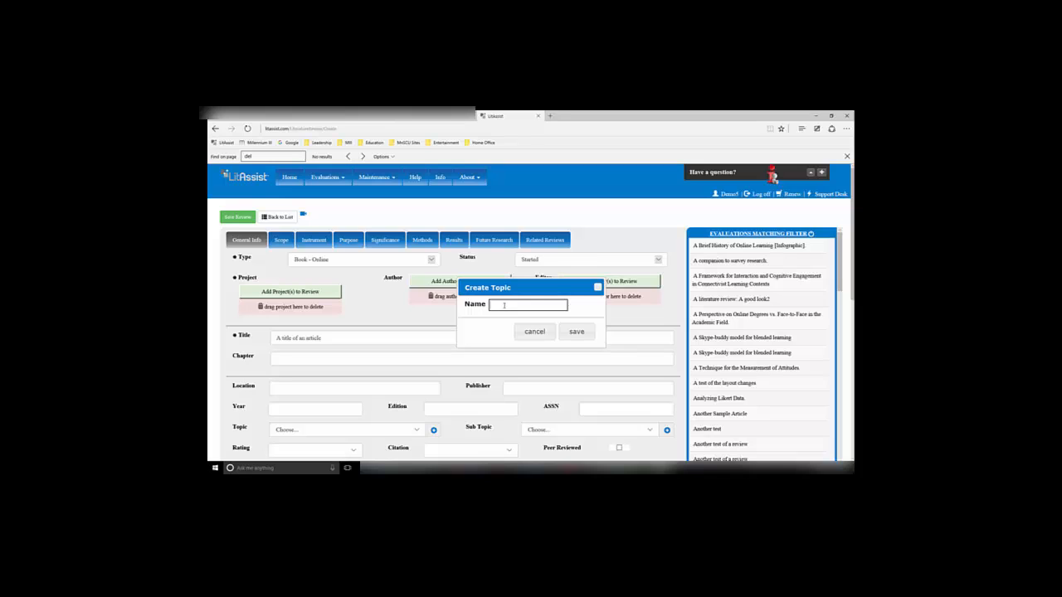
pyautogui.write('A topic')
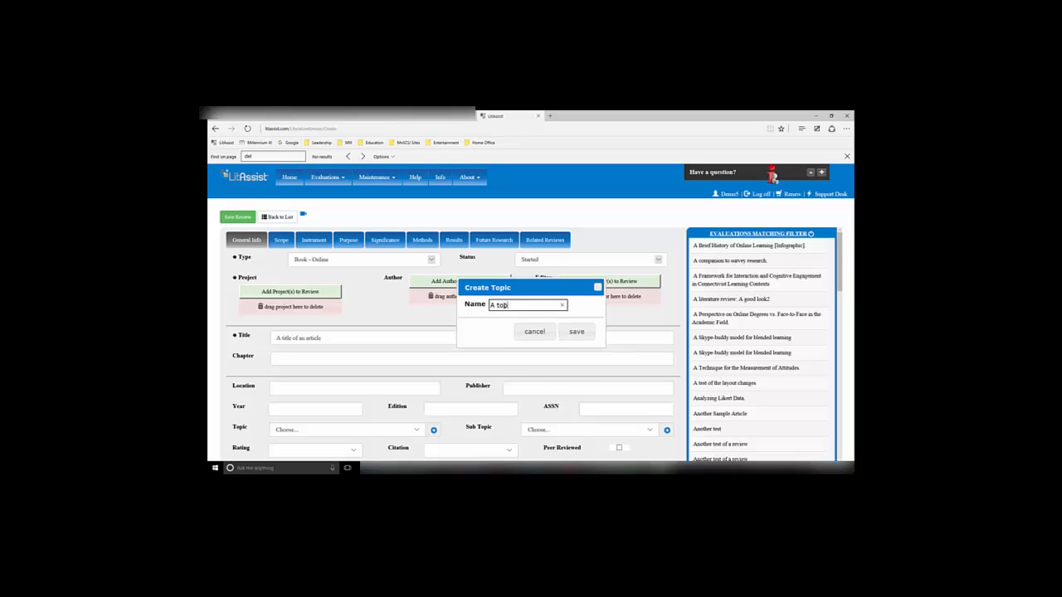
pyautogui.click(576, 331)
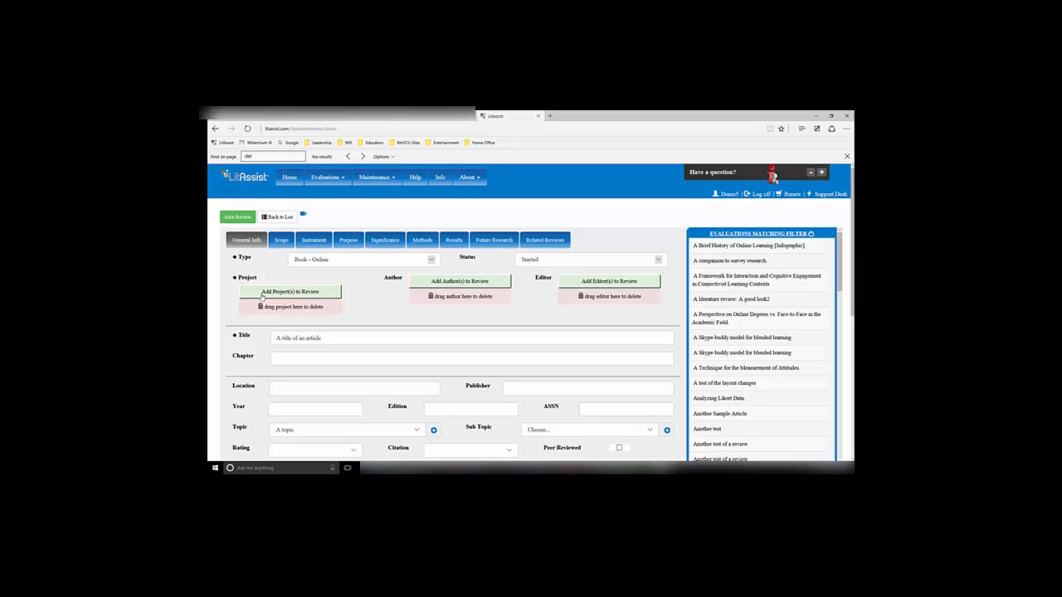
# Assign the projects General Research and Project 1 plus a newly created project named "New Project" to the review
pyautogui.click(262, 295)
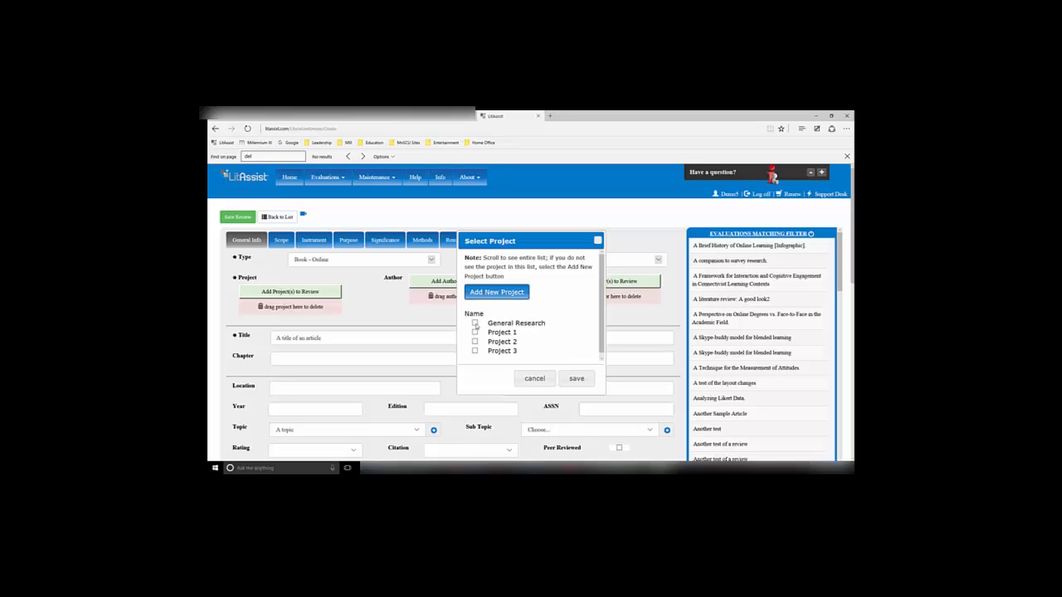
pyautogui.click(474, 322)
pyautogui.click(475, 331)
pyautogui.click(485, 295)
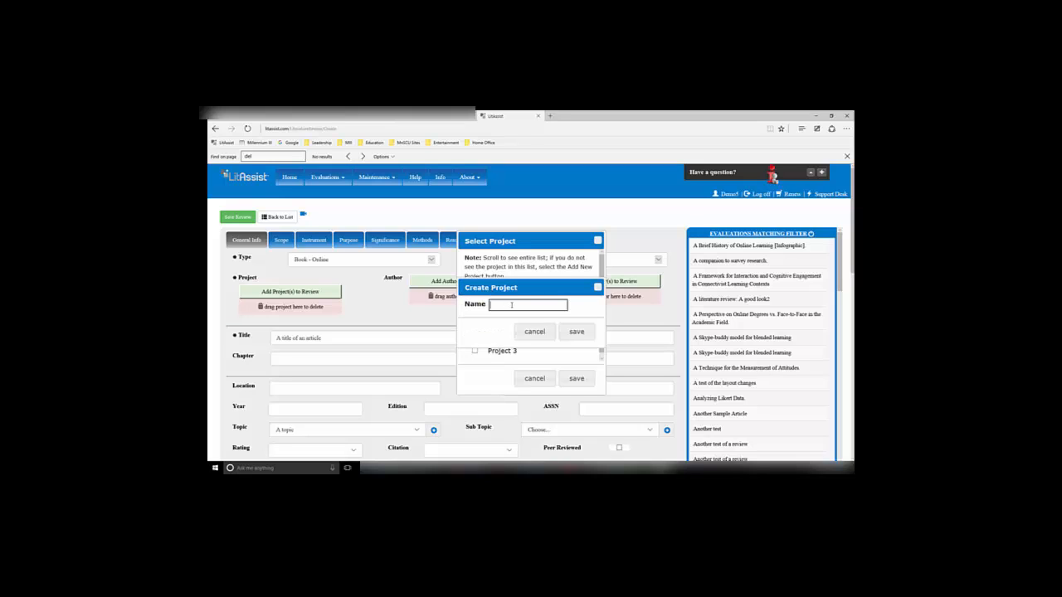
pyautogui.write('New Project')
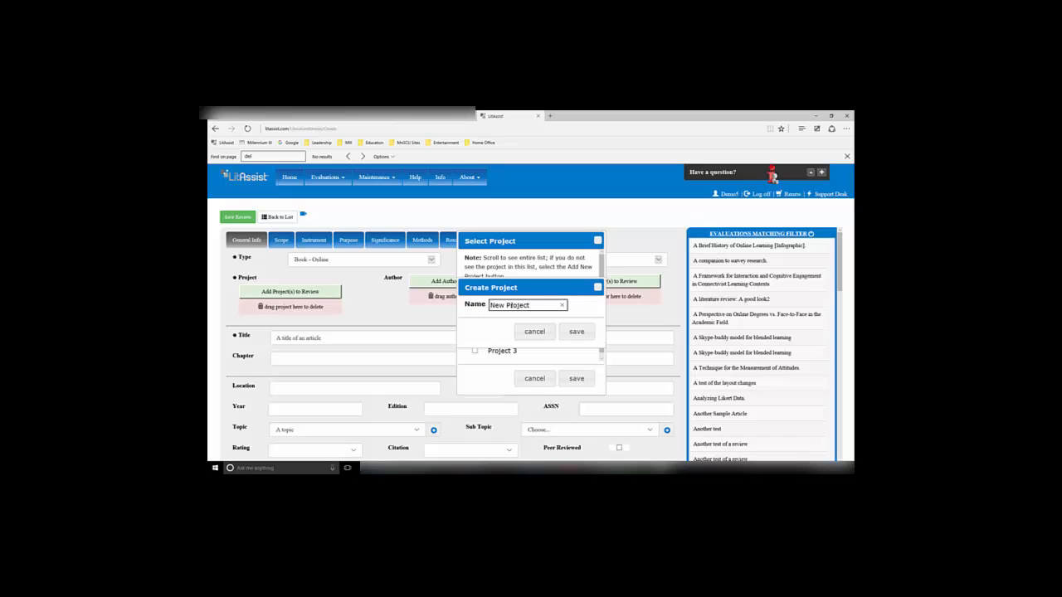
pyautogui.click(577, 331)
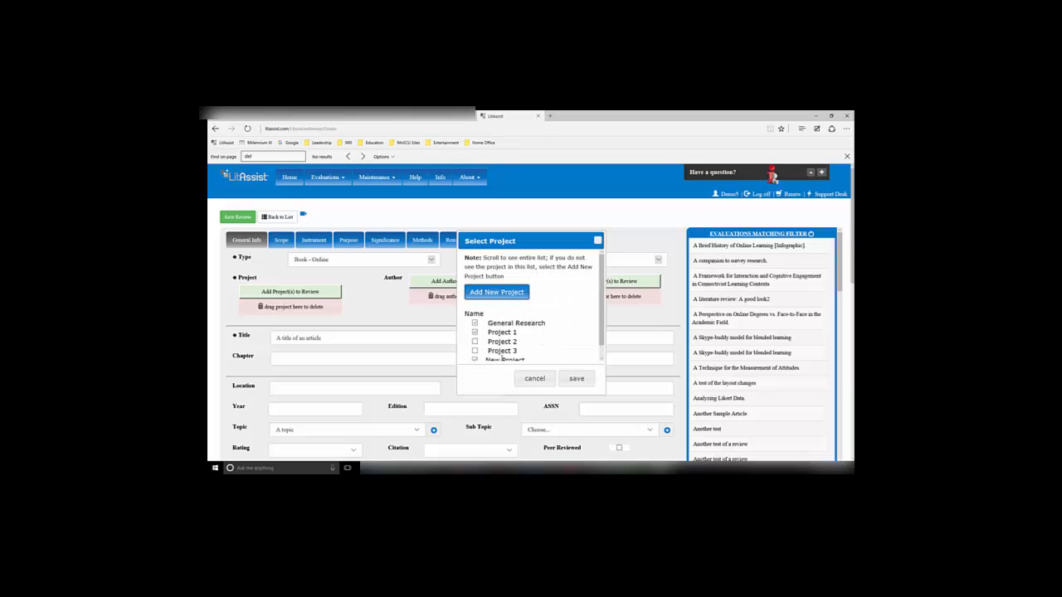
pyautogui.click(577, 379)
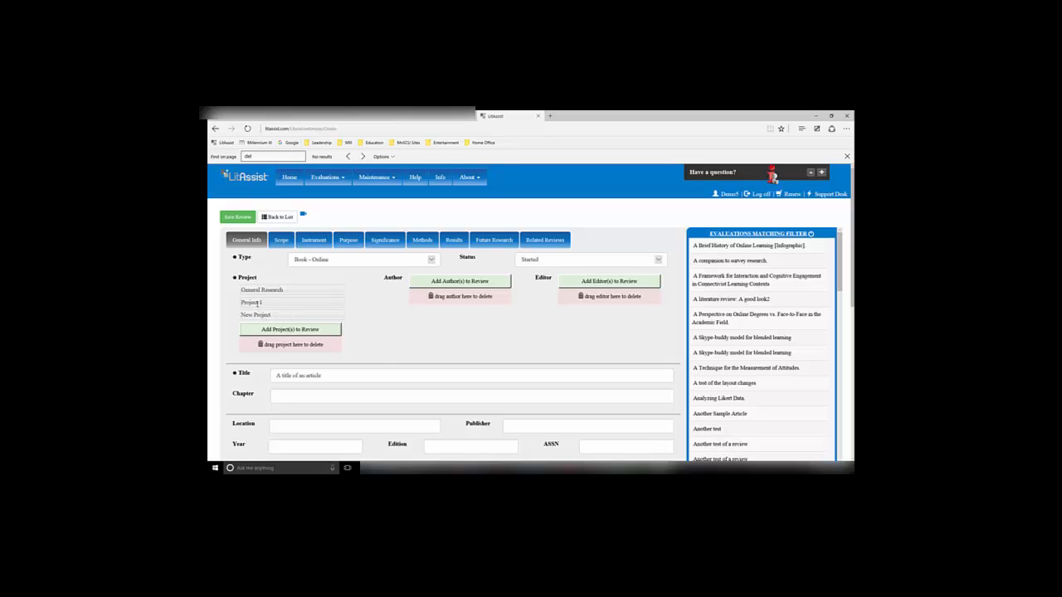
# Remove Project 1 from the review's projects
pyautogui.moveTo(253, 302); pyautogui.dragTo(258, 336)
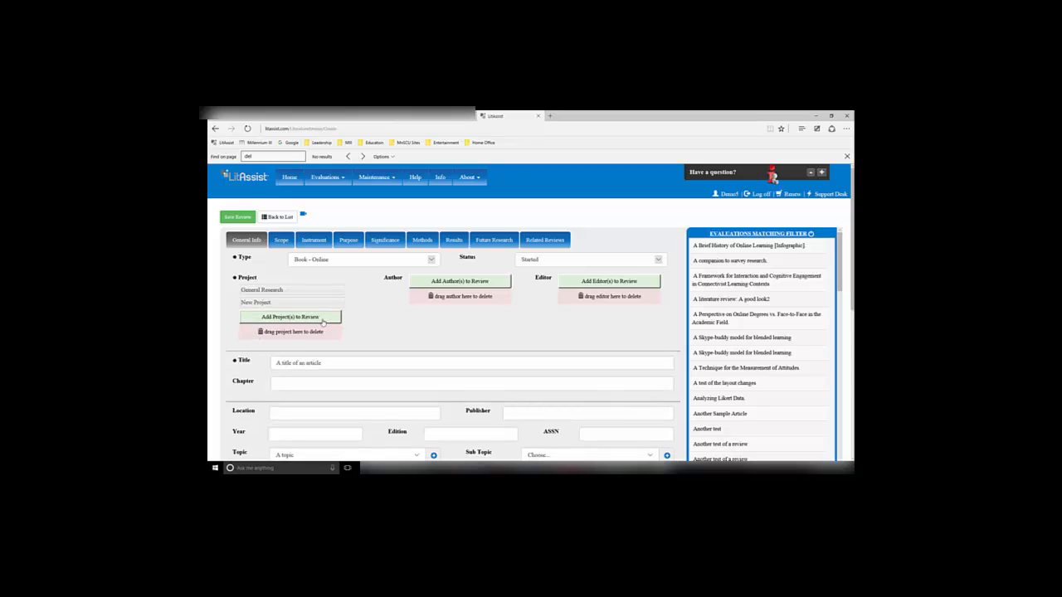
# Open the author selection and check the first, third and fourth authors in the list
pyautogui.click(443, 282)
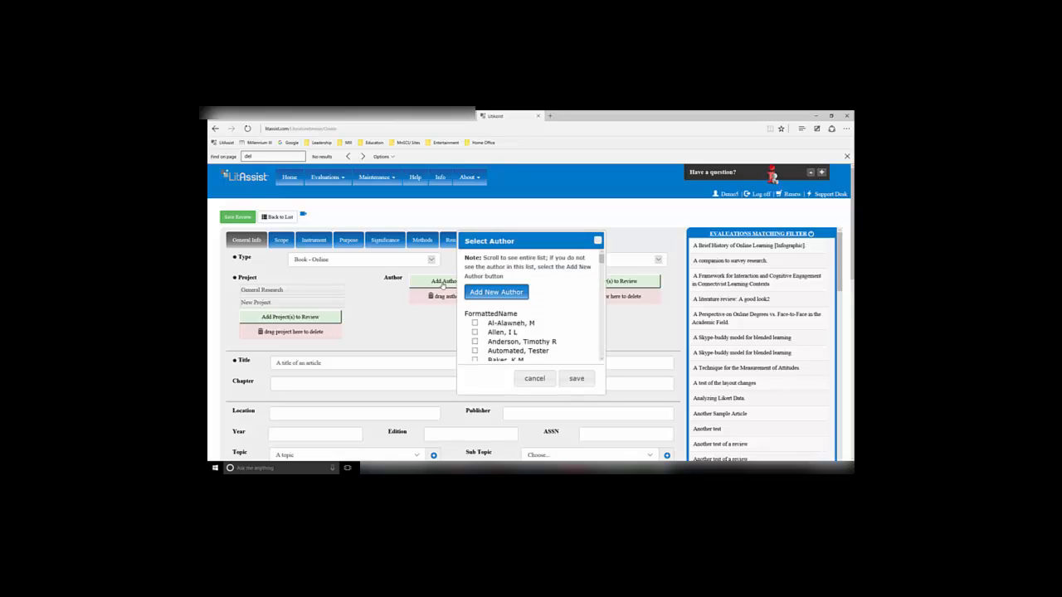
pyautogui.click(474, 323)
pyautogui.click(475, 341)
pyautogui.click(475, 351)
# Create a new author with the author's last and first name, then save the author selection
pyautogui.click(510, 296)
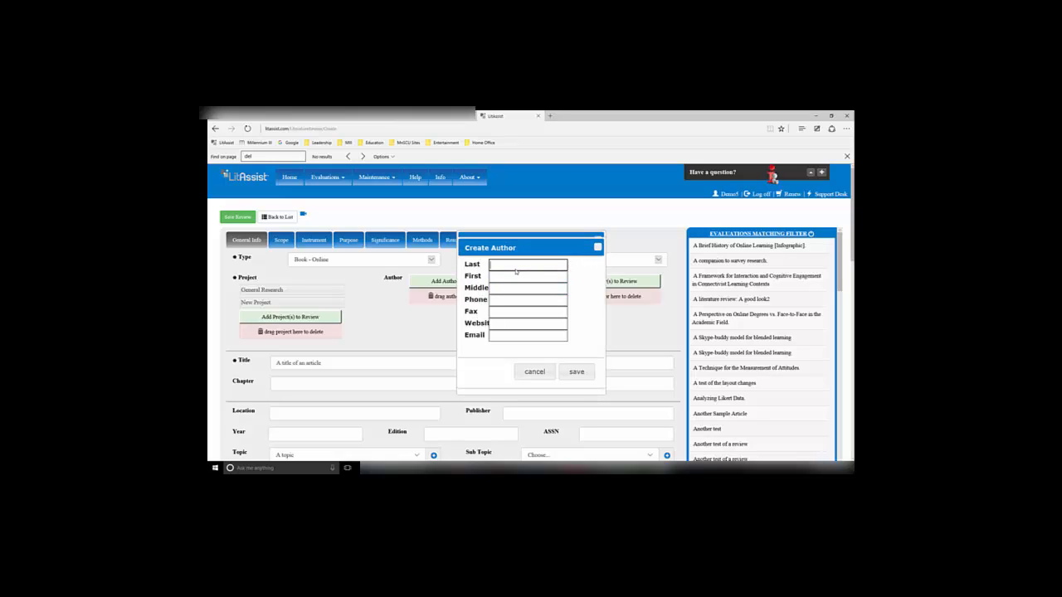
pyautogui.write('Montoya')
pyautogui.press('Tab')
pyautogui.write('In')
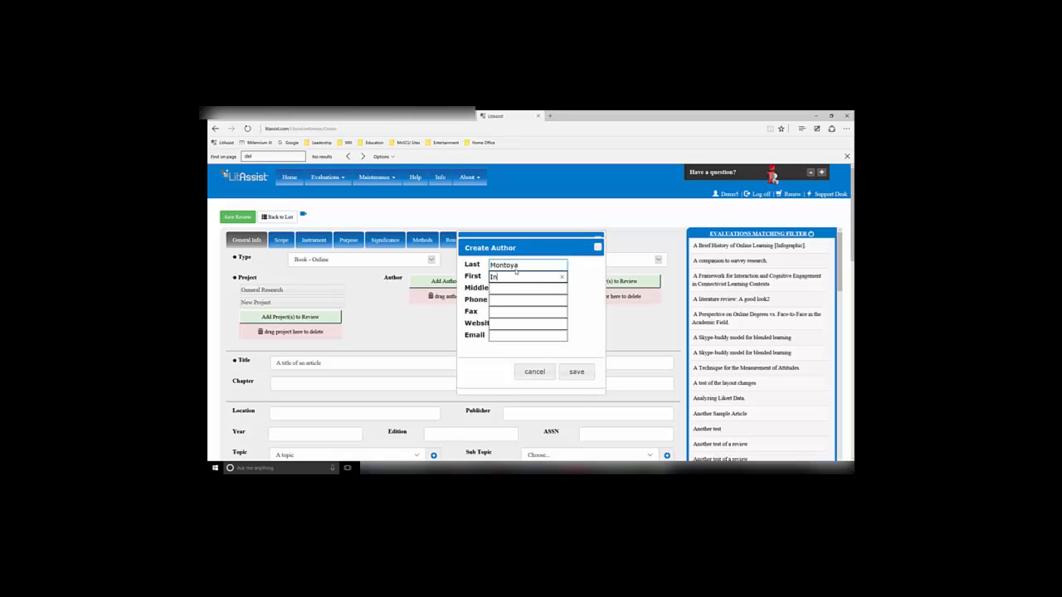
pyautogui.write('igo')
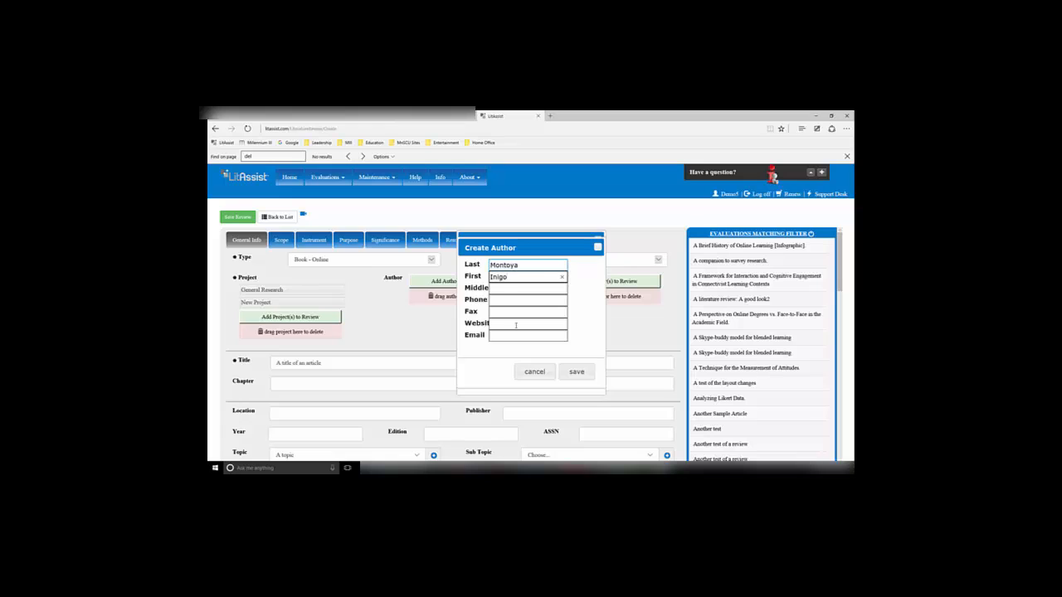
pyautogui.click(574, 372)
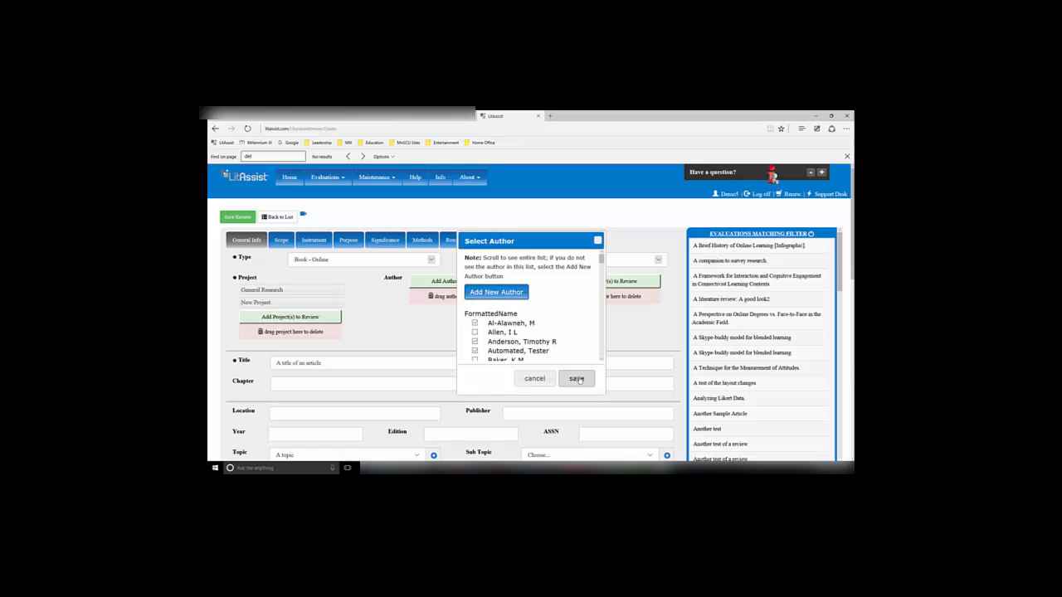
pyautogui.click(577, 379)
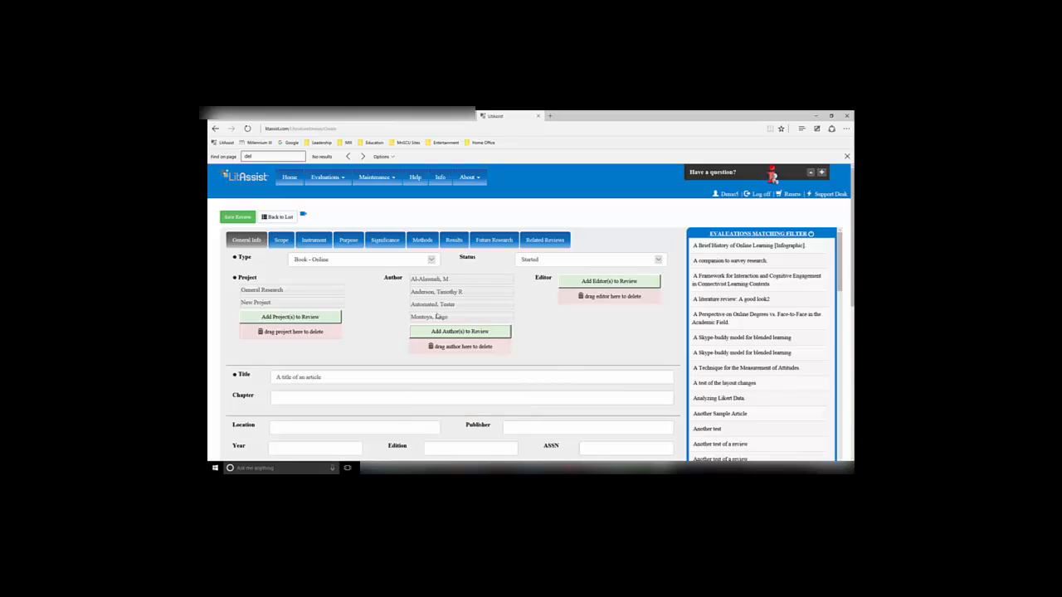
# Remove the Automated Tester author from the review and move the new author to the top of the author list
pyautogui.moveTo(435, 303); pyautogui.dragTo(433, 336)
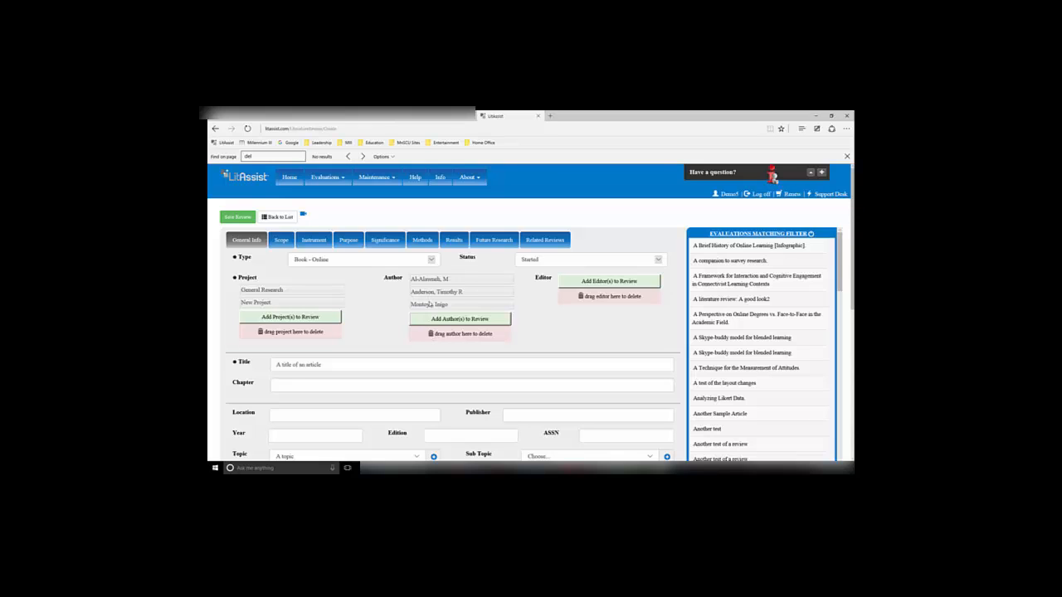
pyautogui.moveTo(428, 305)
pyautogui.mouseDown()
pyautogui.moveTo(431, 290)
pyautogui.moveTo(430, 305)
pyautogui.mouseUp()
# Enter the chapter "A Chapter of a Book - Chpt 1"
pyautogui.click(348, 384)
pyautogui.write('A')
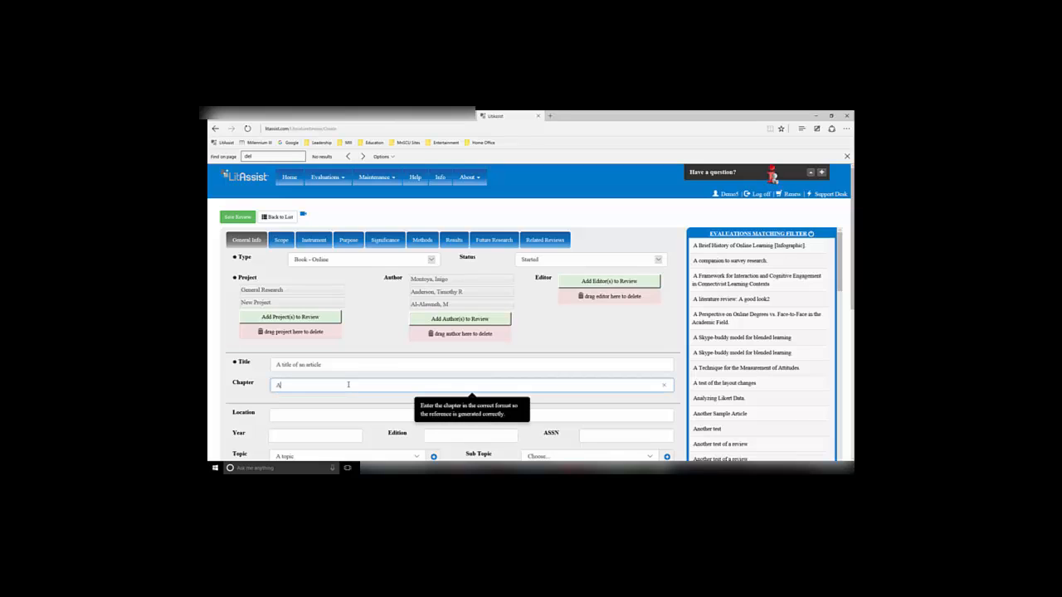
pyautogui.write(' Chapter of a')
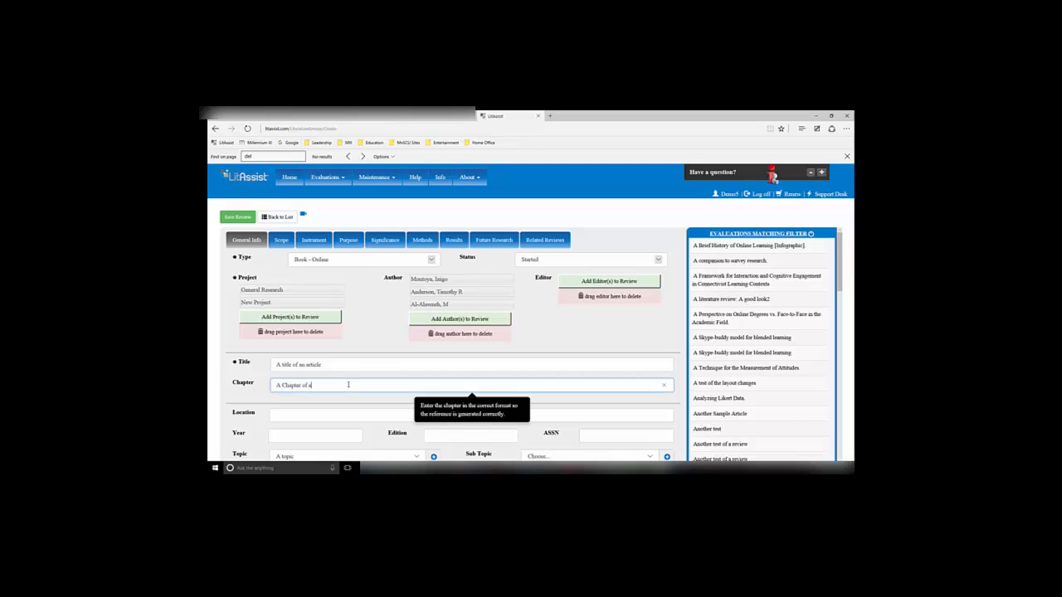
pyautogui.write(' Book - Chpt 1')
# Create a new editor with the editor's last and first name, then save the editor selection for the review
pyautogui.click(590, 282)
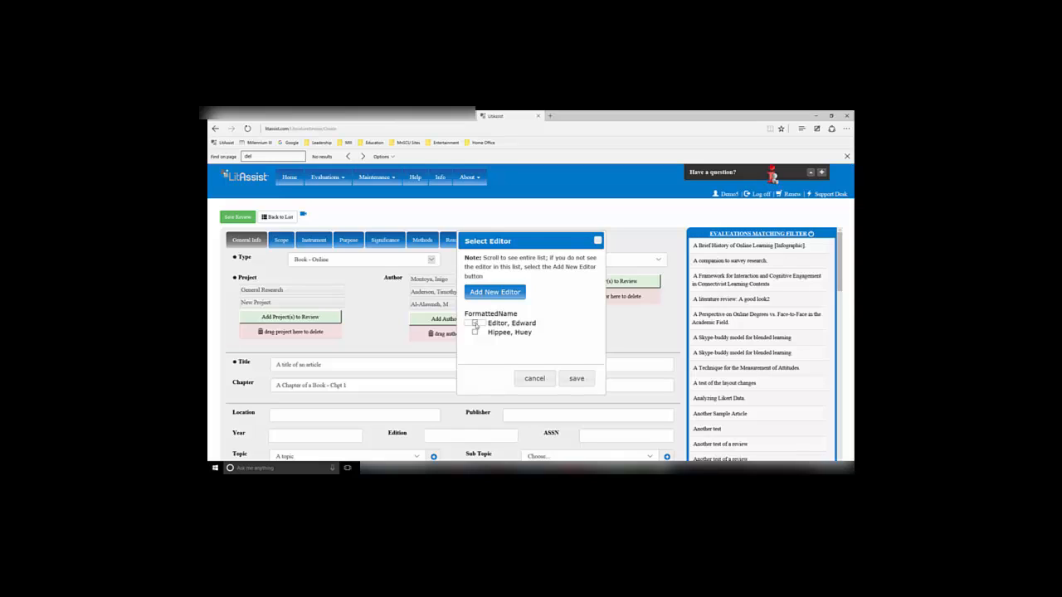
pyautogui.click(482, 296)
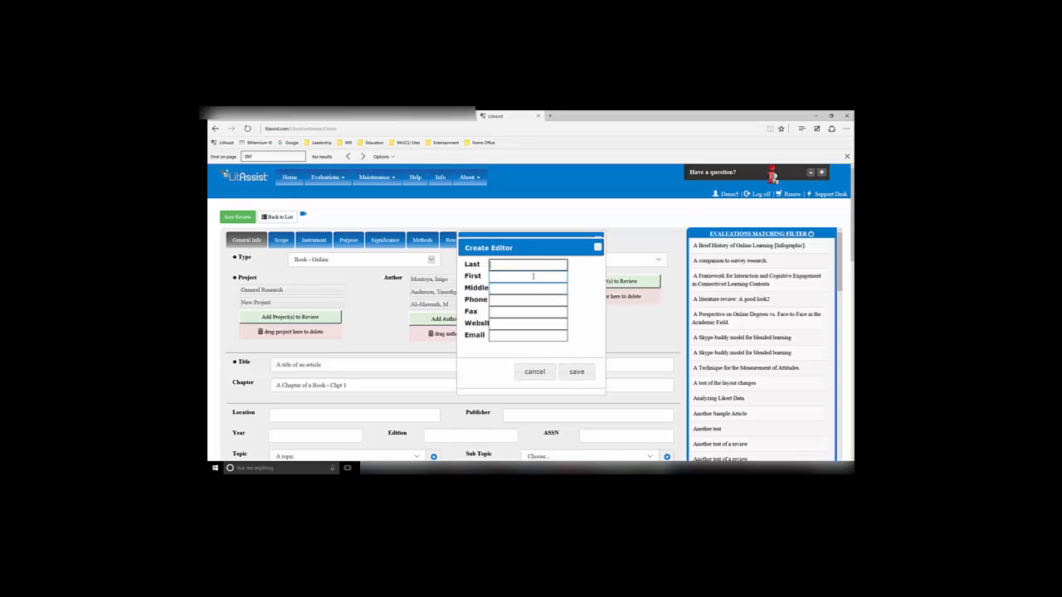
pyautogui.write('Editor')
pyautogui.press('Tab')
pyautogui.write('Another')
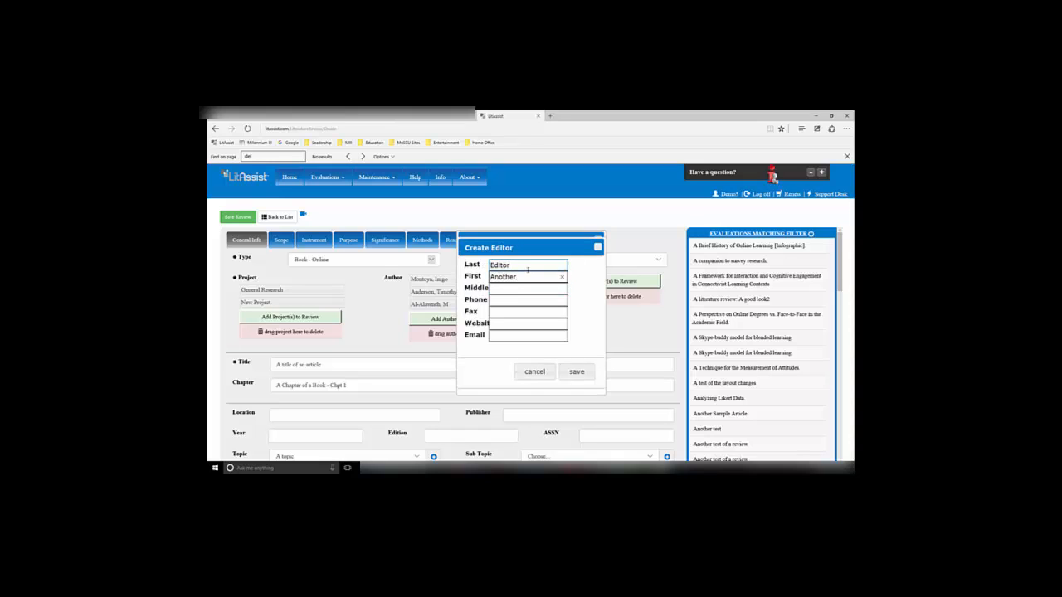
pyautogui.click(584, 374)
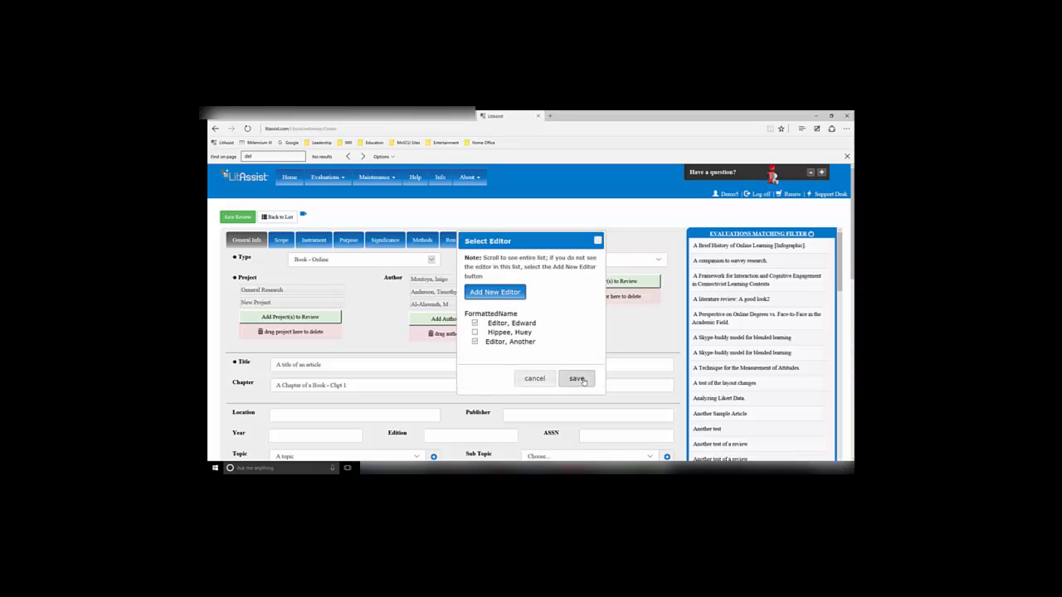
pyautogui.click(579, 379)
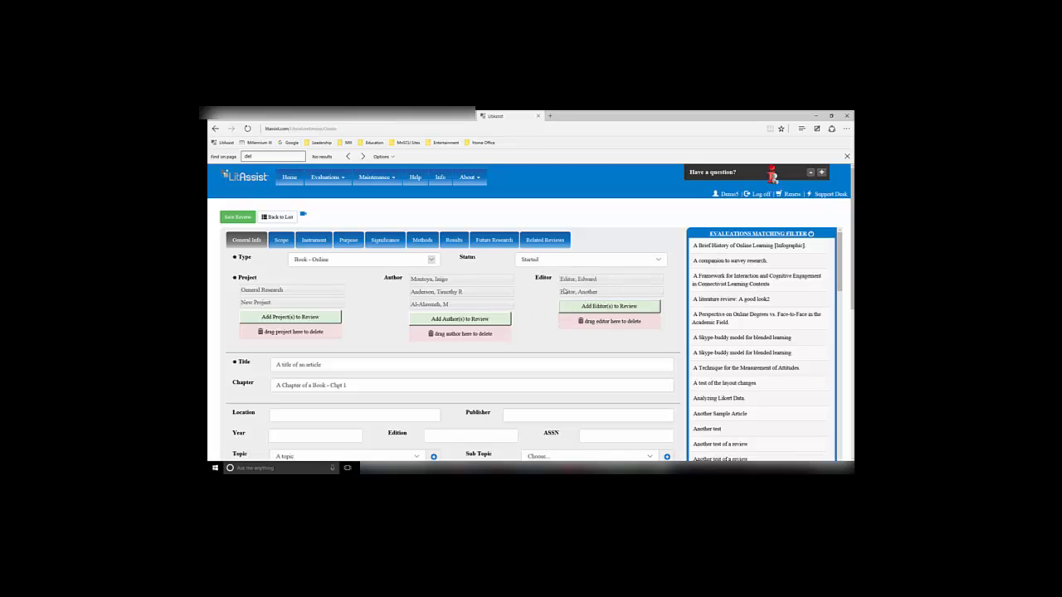
# Drag the newly added editor entry toward the editor delete area
pyautogui.moveTo(555, 294); pyautogui.dragTo(610, 315)
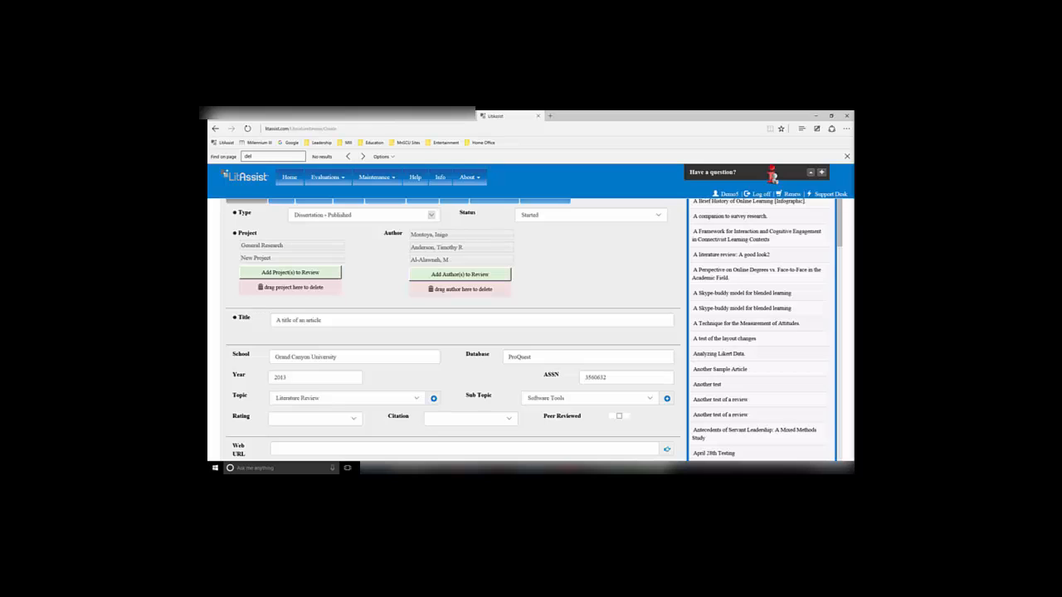
# Set the review's Rating to highly relevant and its Citation to highly cited
pyautogui.click(354, 419)
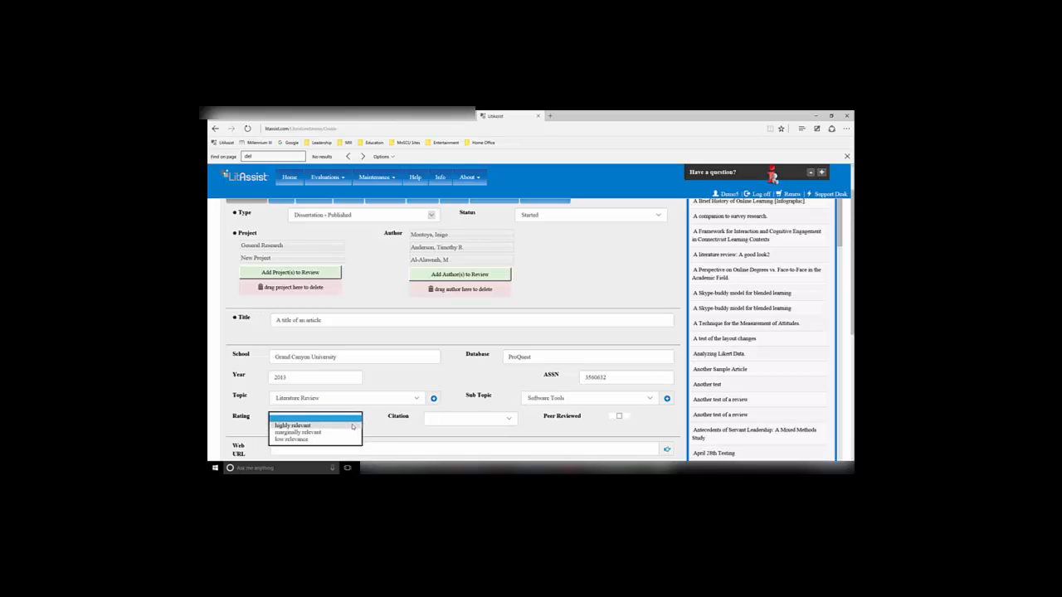
pyautogui.click(354, 424)
pyautogui.click(372, 422)
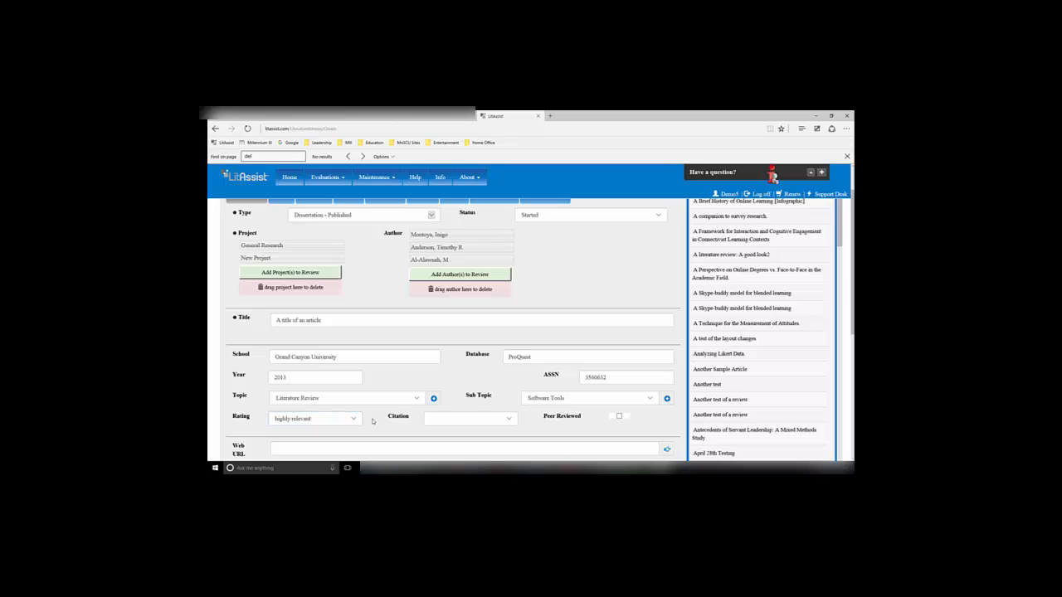
pyautogui.scroll(-1, 372, 421)
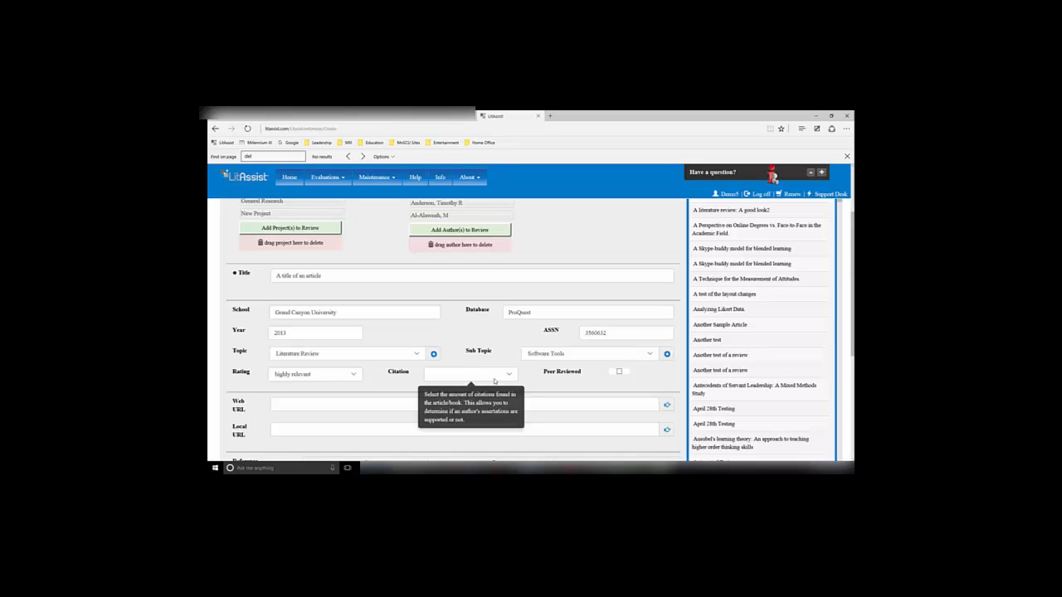
pyautogui.click(508, 376)
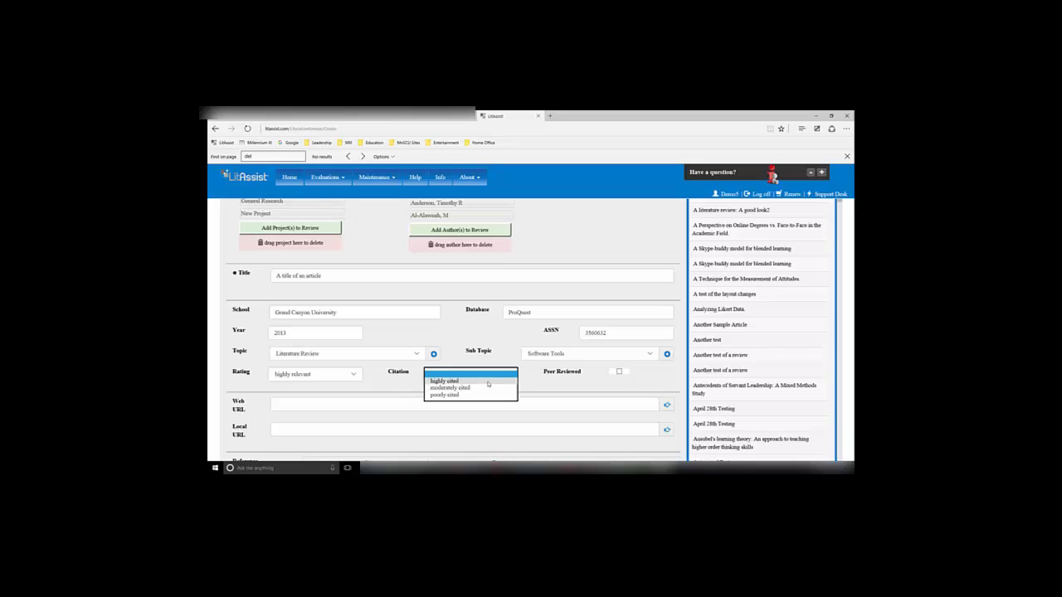
pyautogui.click(487, 381)
pyautogui.click(525, 378)
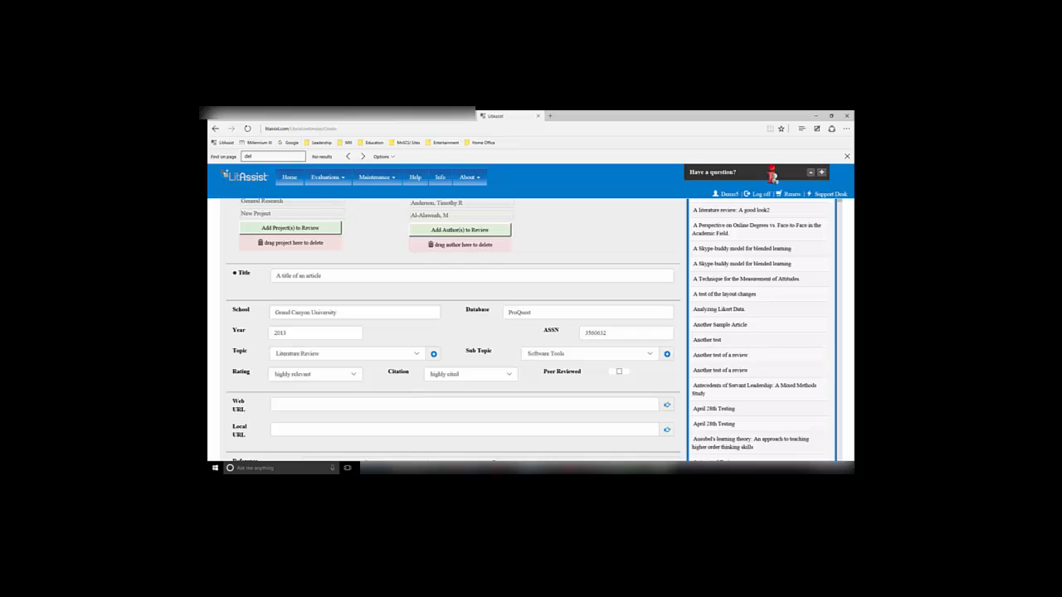
pyautogui.moveTo(619, 374)
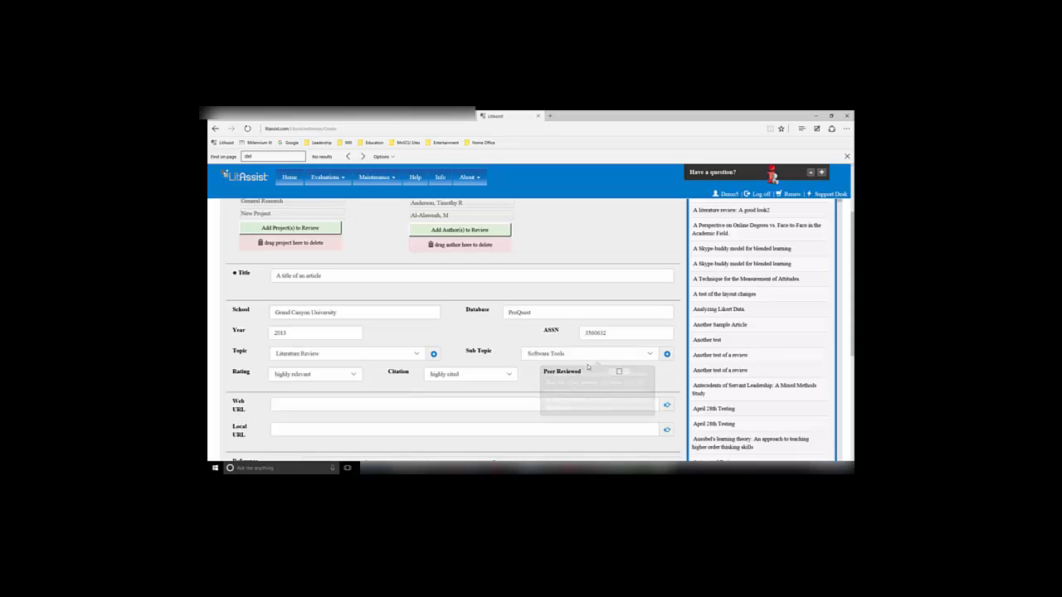
pyautogui.click(620, 372)
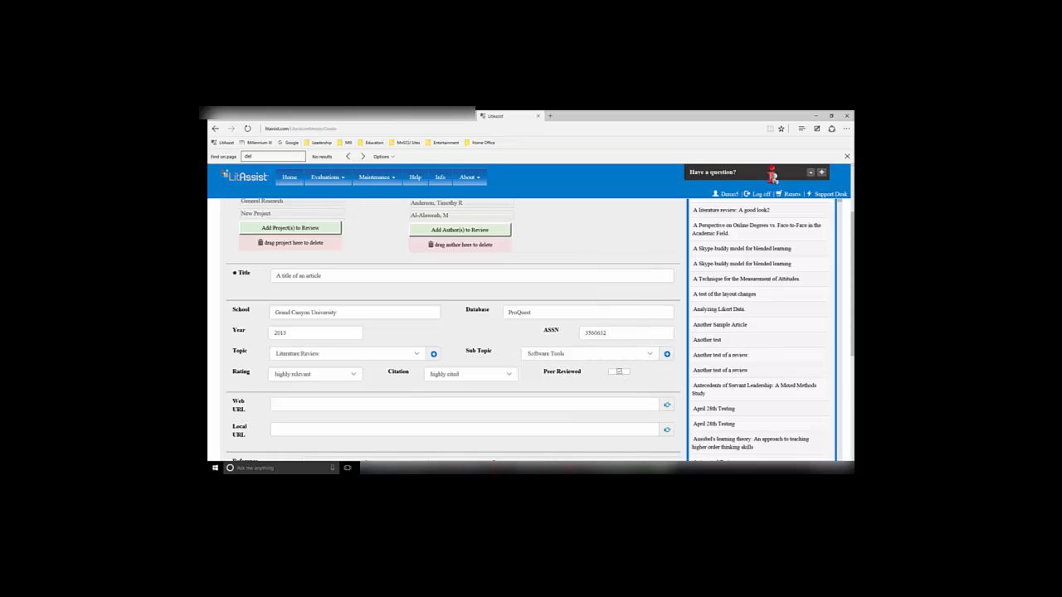
pyautogui.moveTo(308, 406)
pyautogui.click(359, 406)
pyautogui.write('http://gradworks.umi.com/35/60/3560632.html')
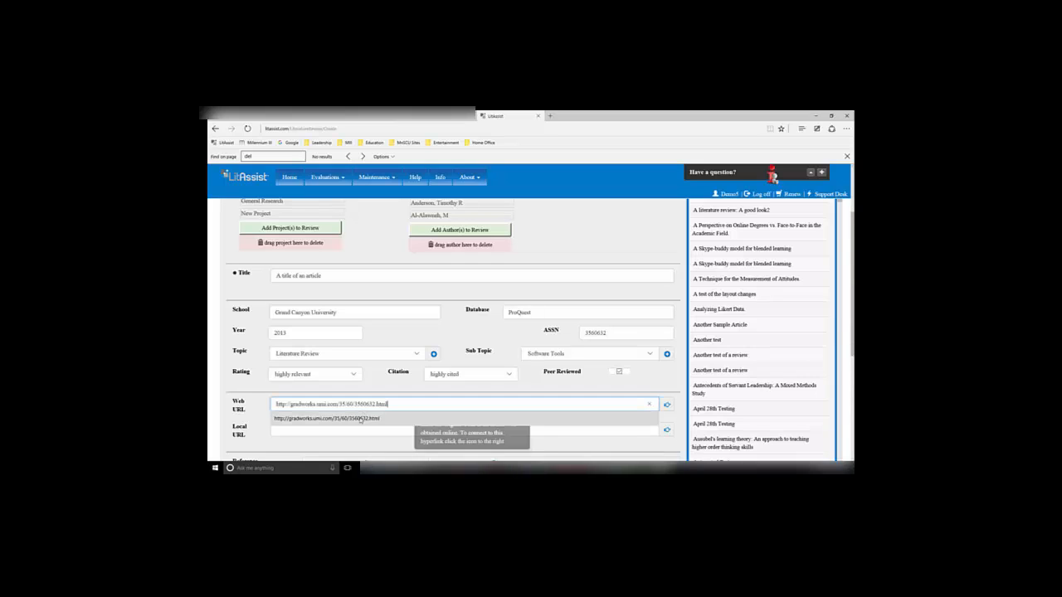
# Paste the OneDrive link of the document copy into the Local URL field
pyautogui.click(413, 428)
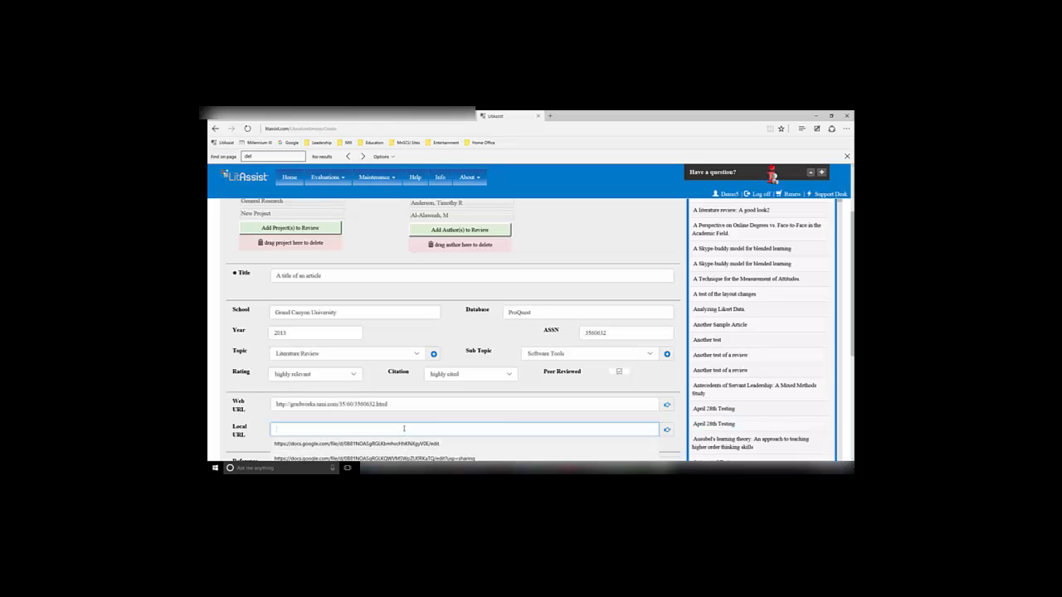
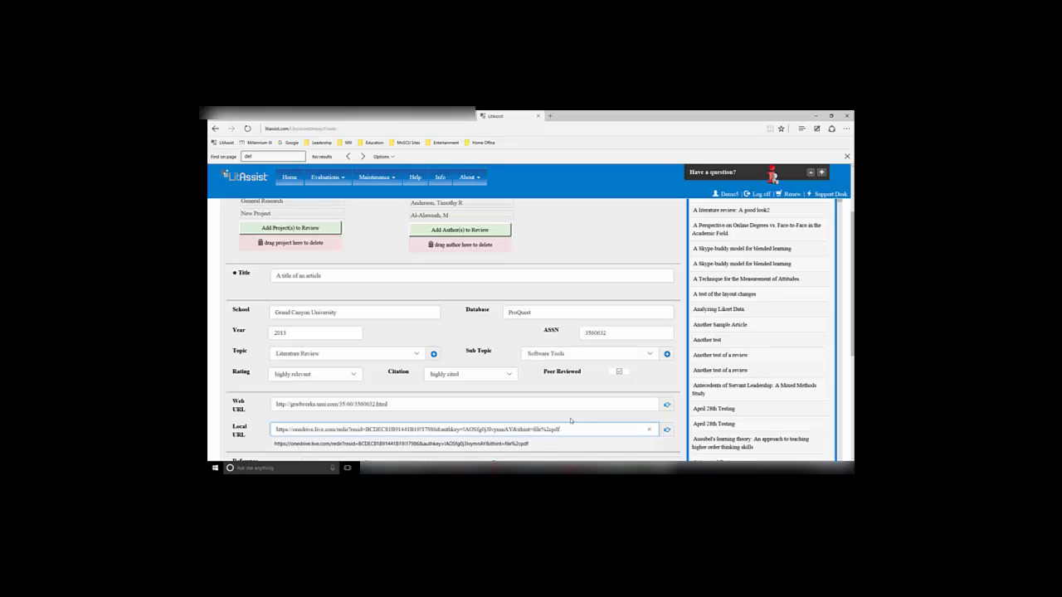
pyautogui.click(572, 416)
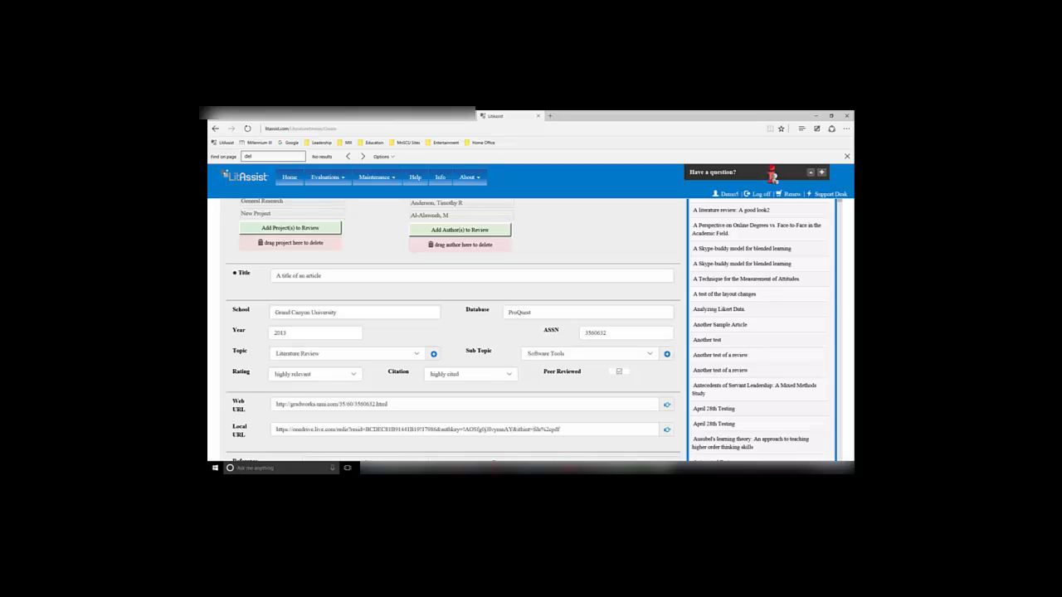
# Open the Web URL and Local URL links to check them, returning to the review tab after each
pyautogui.click(668, 407)
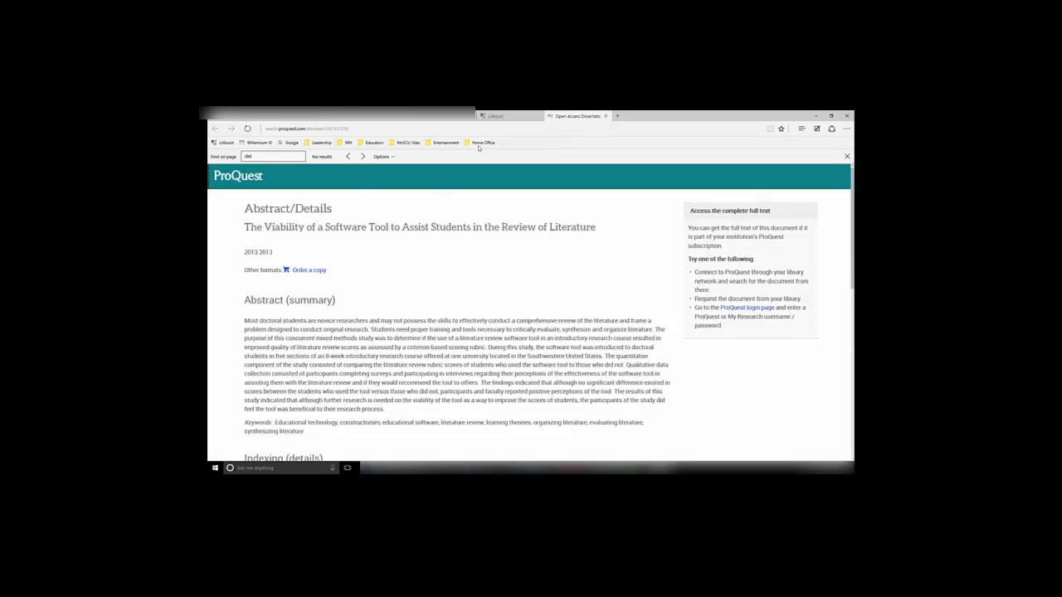
pyautogui.click(531, 117)
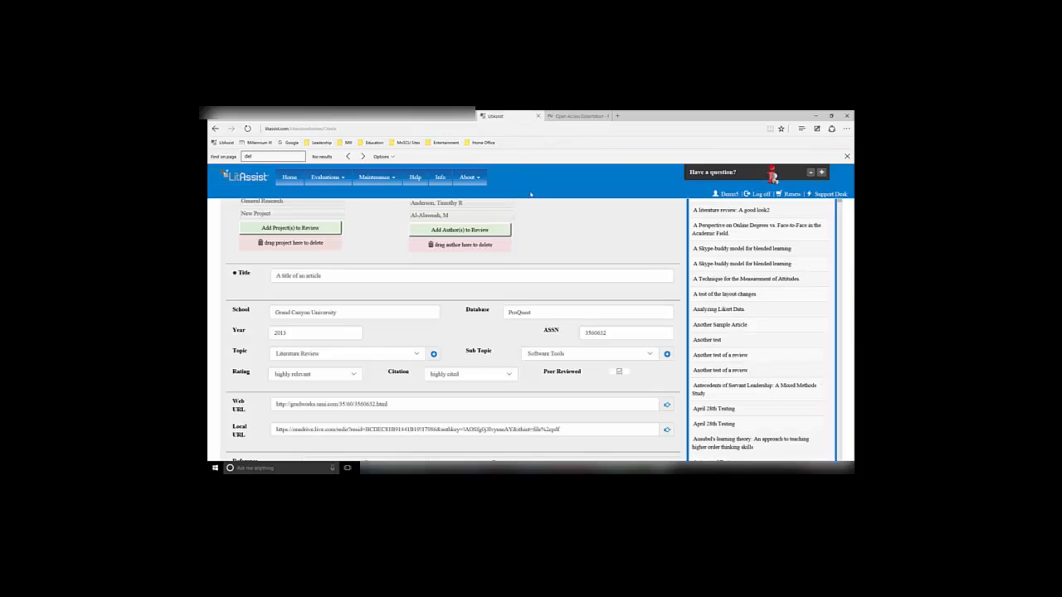
pyautogui.click(666, 430)
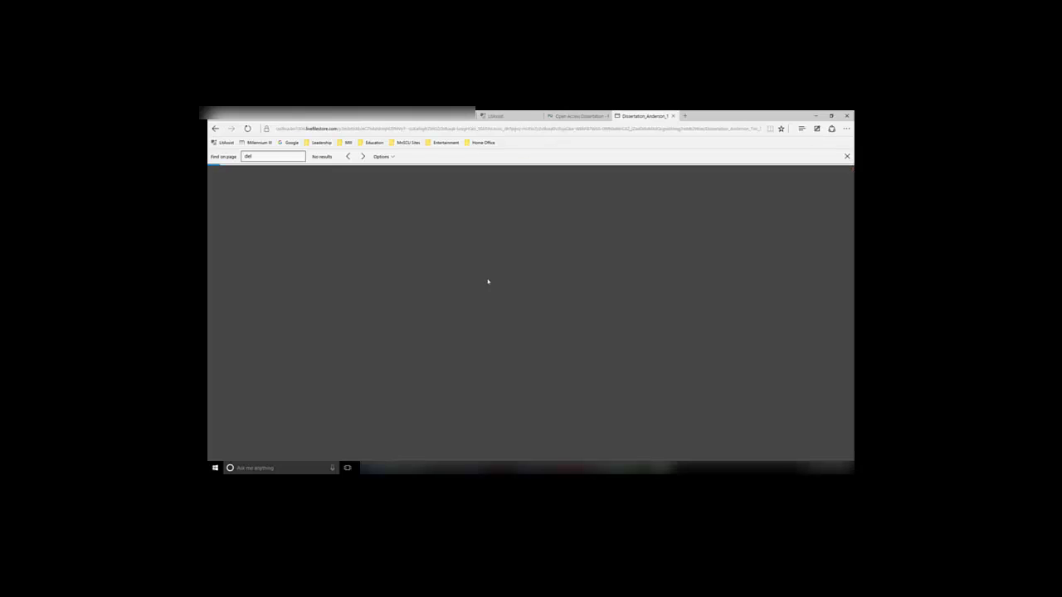
pyautogui.click(506, 117)
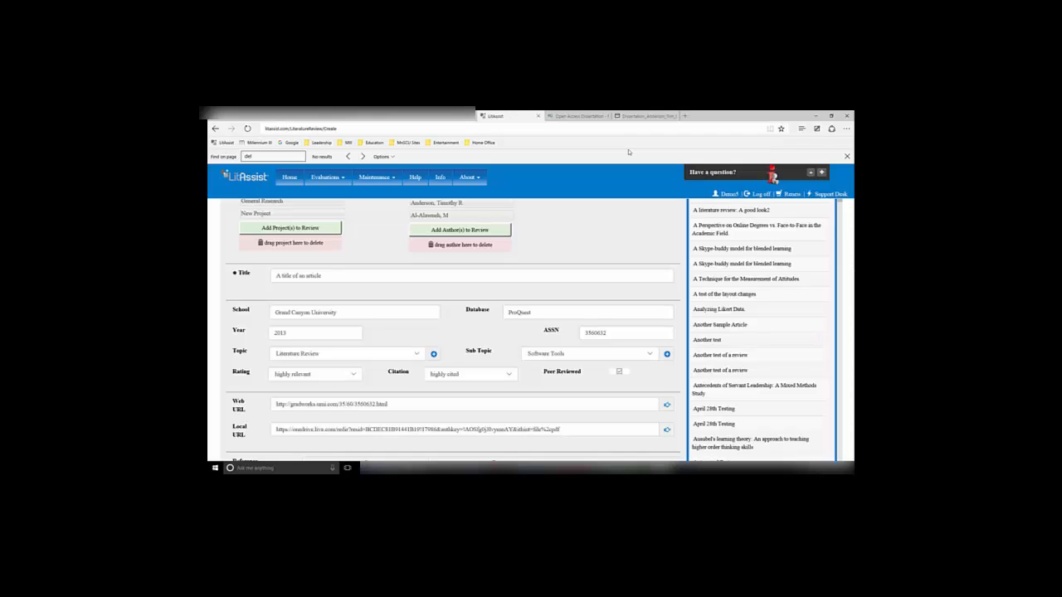
# Save the review
pyautogui.scroll(-1, 679, 323)
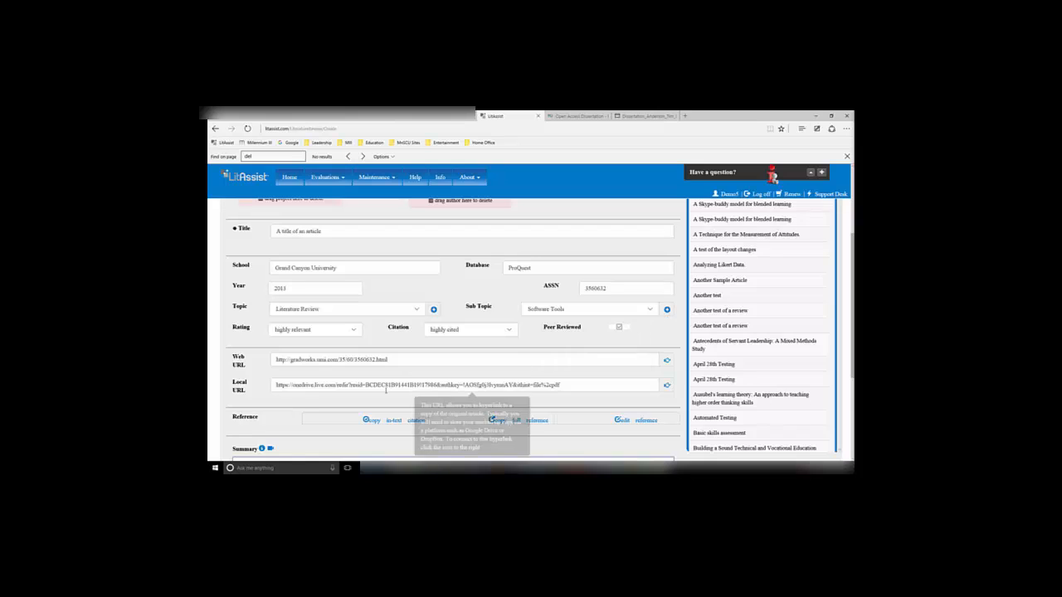
pyautogui.scroll(-1, 349, 387)
pyautogui.scroll(4, 349, 388)
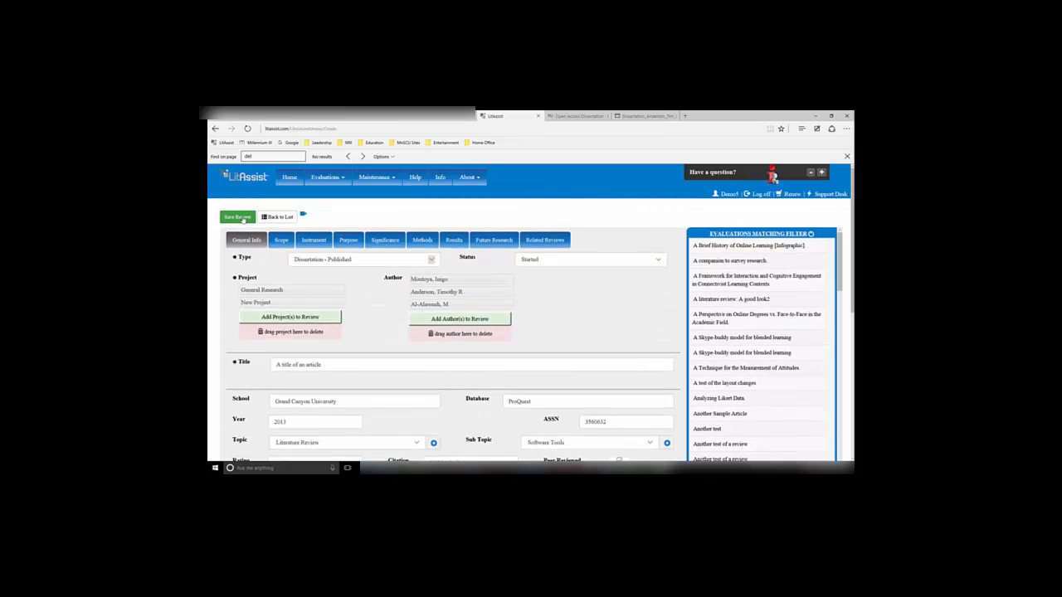
pyautogui.click(247, 218)
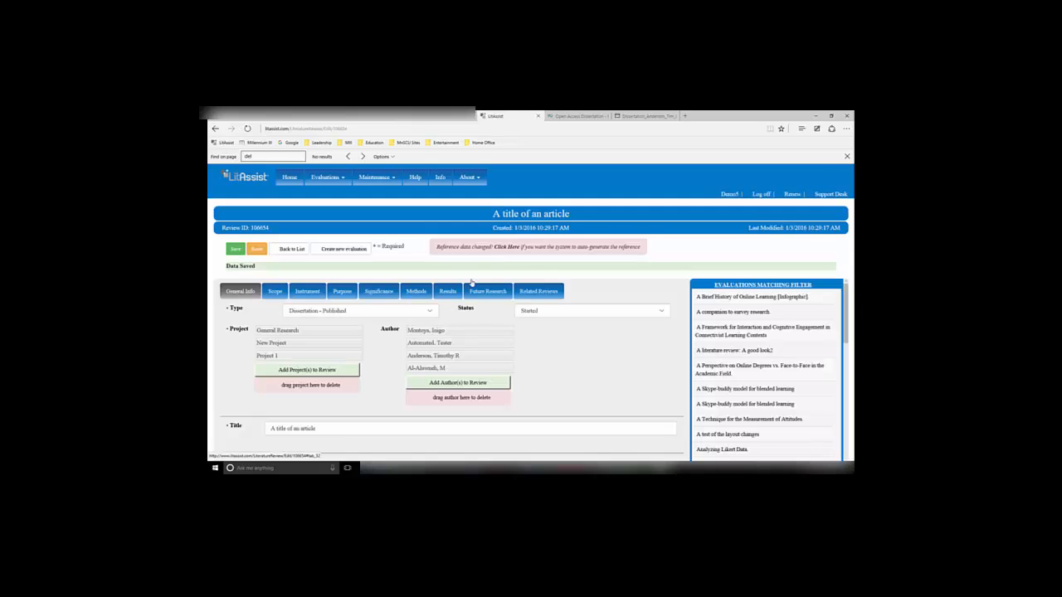
# Copy the generated reference and paste it into the Summary editor
pyautogui.scroll(-1, 521, 247)
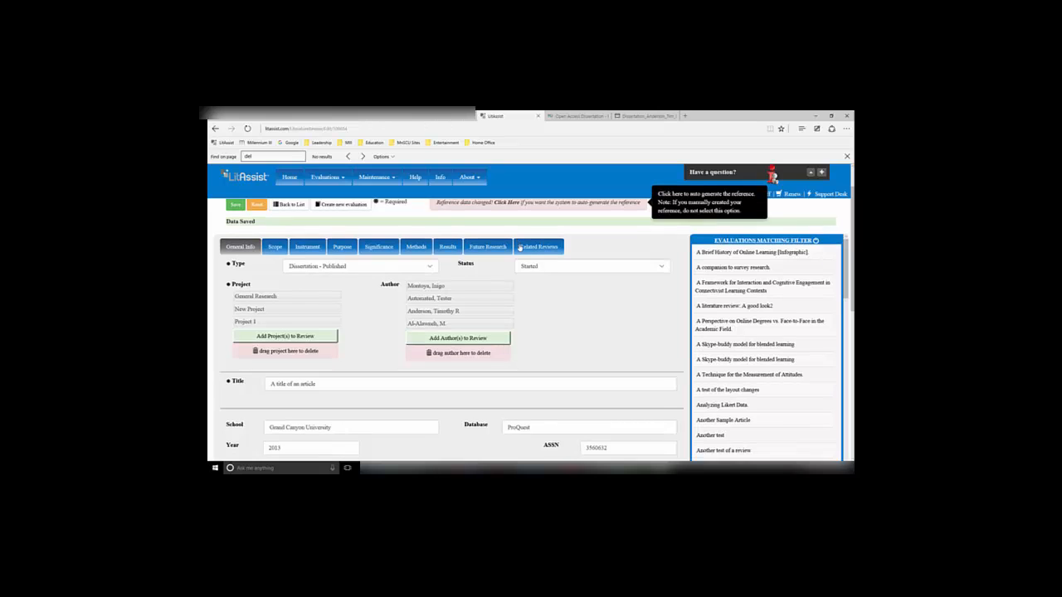
pyautogui.scroll(-2, 520, 248)
pyautogui.scroll(3, 519, 248)
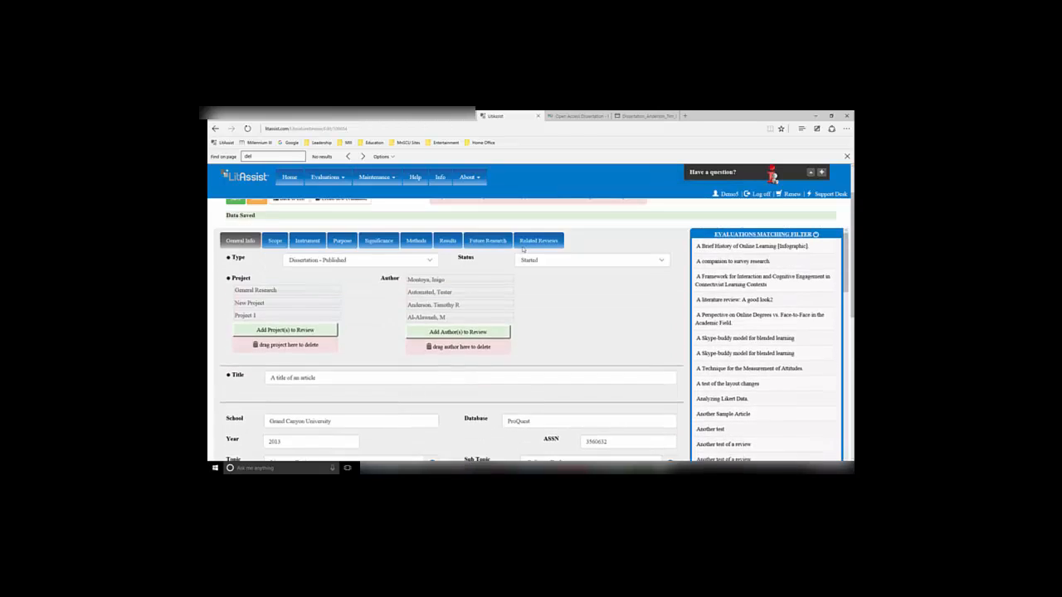
pyautogui.scroll(-4, 428, 375)
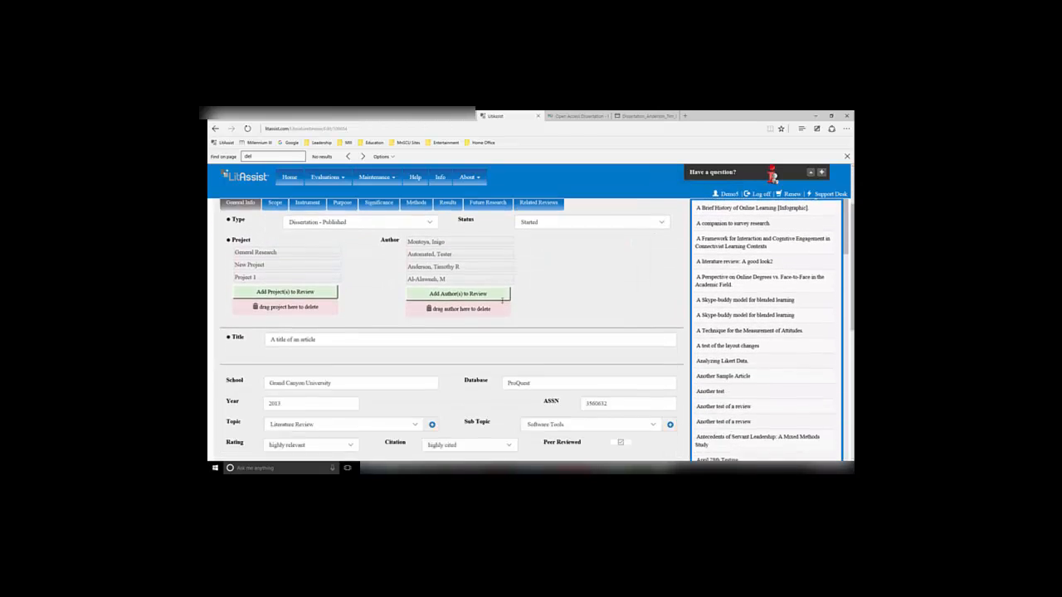
pyautogui.scroll(-2, 428, 375)
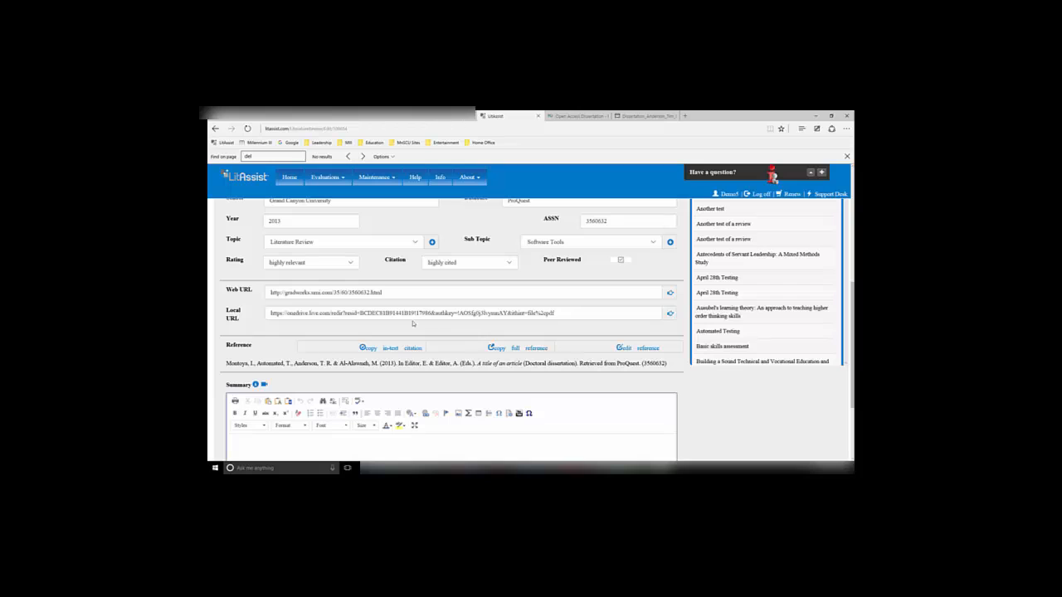
pyautogui.moveTo(227, 362); pyautogui.dragTo(667, 364)
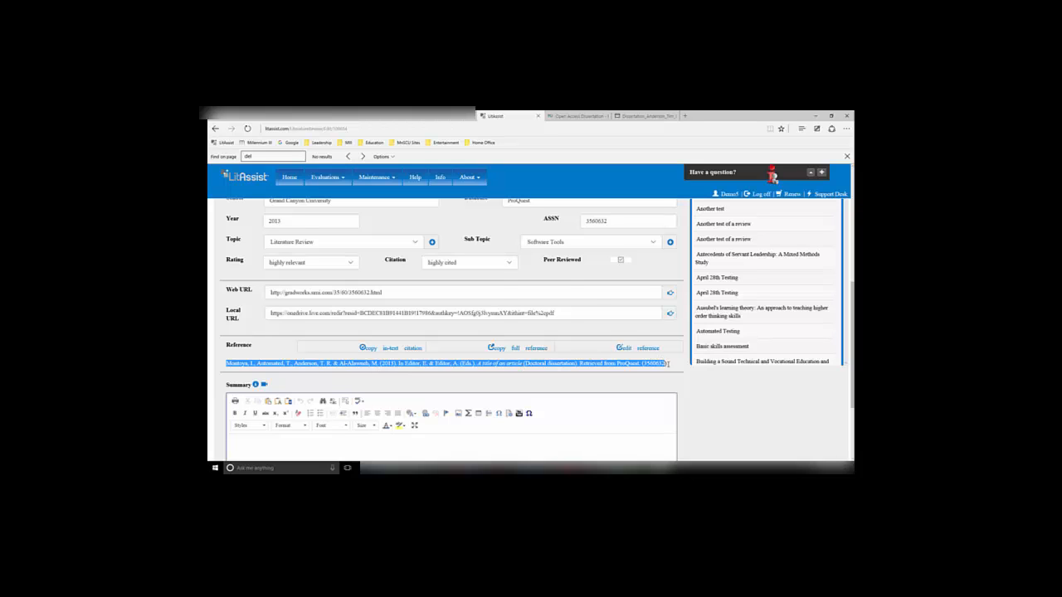
pyautogui.hotkey('ctrl', 'c')
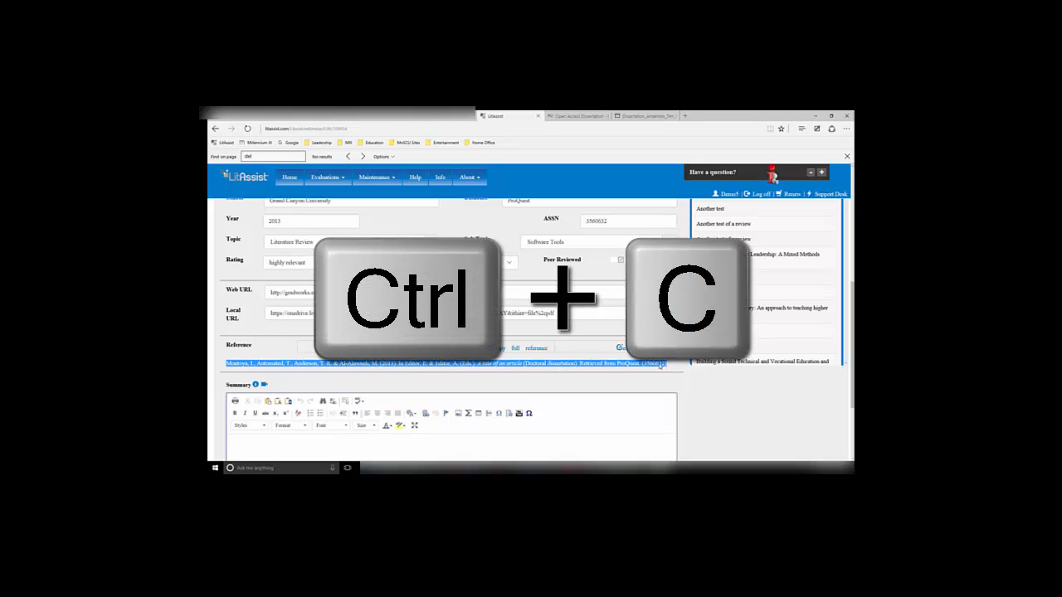
pyautogui.click(263, 446)
pyautogui.scroll(-1, 265, 443)
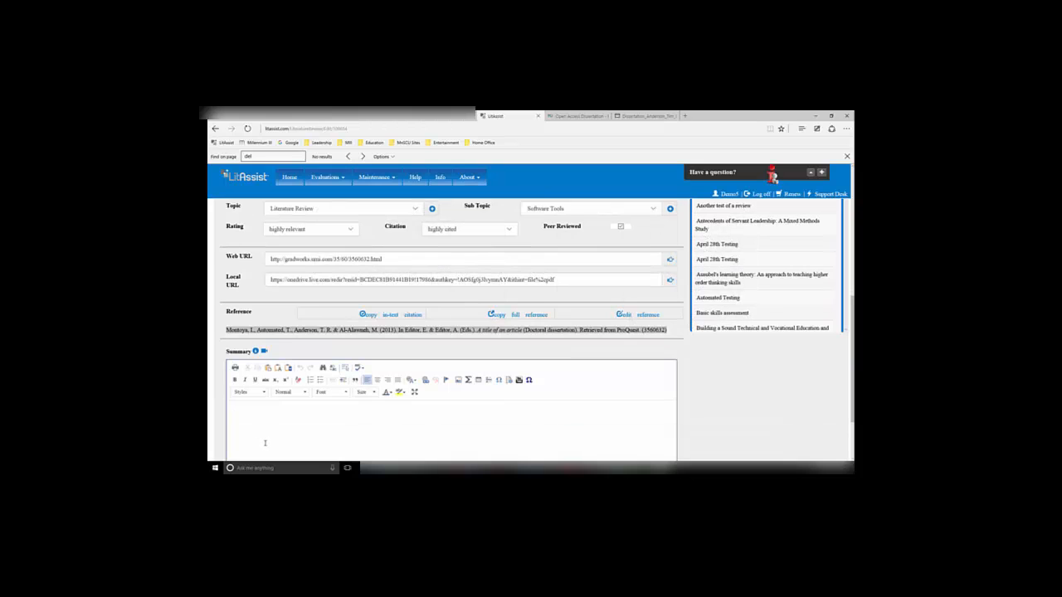
pyautogui.hotkey('ctrl', 'v')
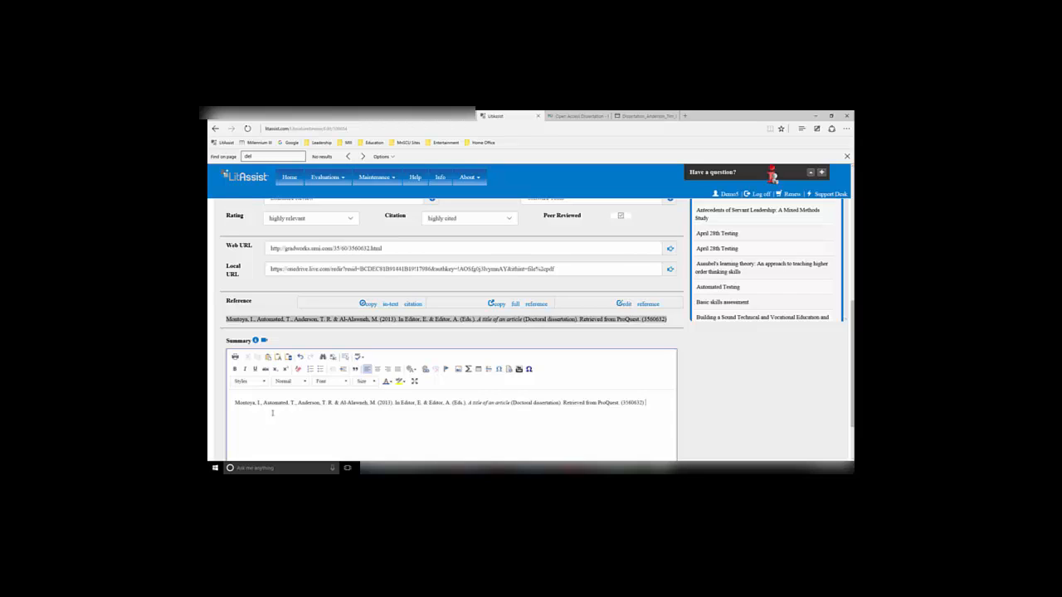
# Copy the in-text citation and close the citation dialog
pyautogui.click(374, 307)
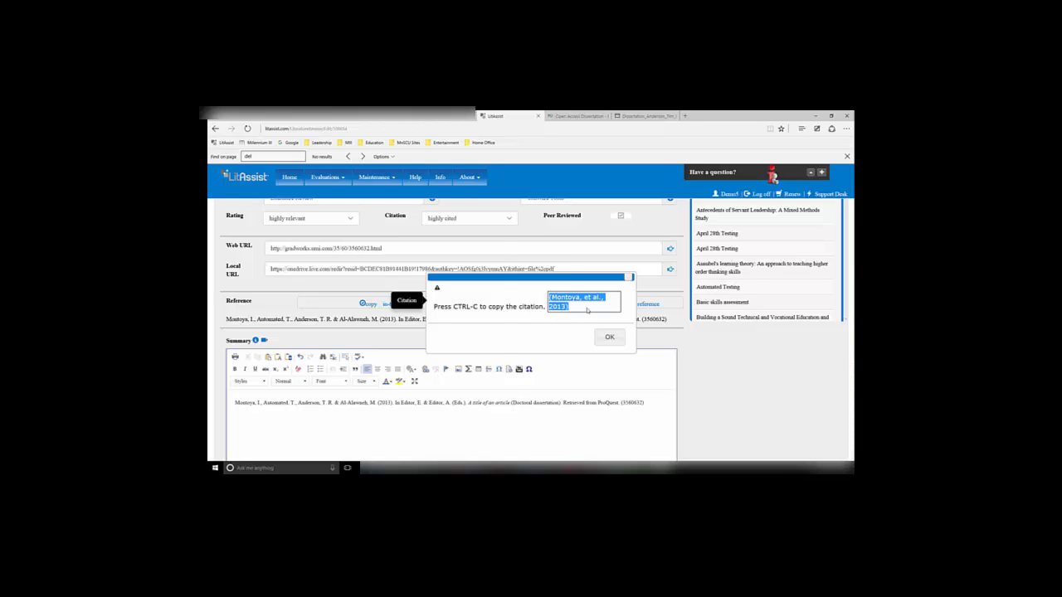
pyautogui.hotkey('ctrl', 'c')
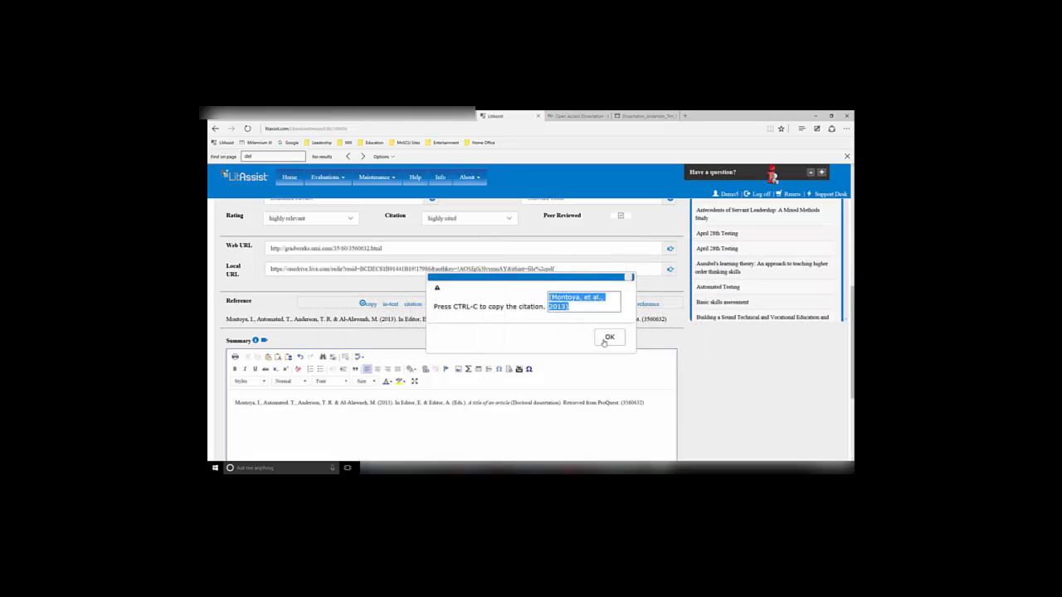
pyautogui.click(609, 337)
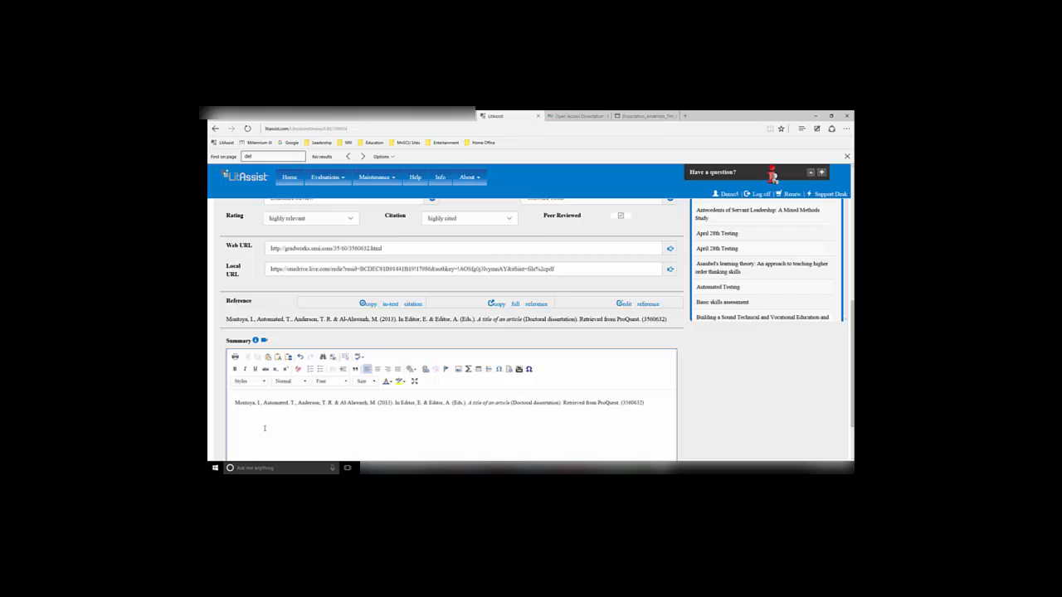
# Paste the in-text citation into the Summary below the reference and save the review
pyautogui.hotkey('ctrl', 'v')
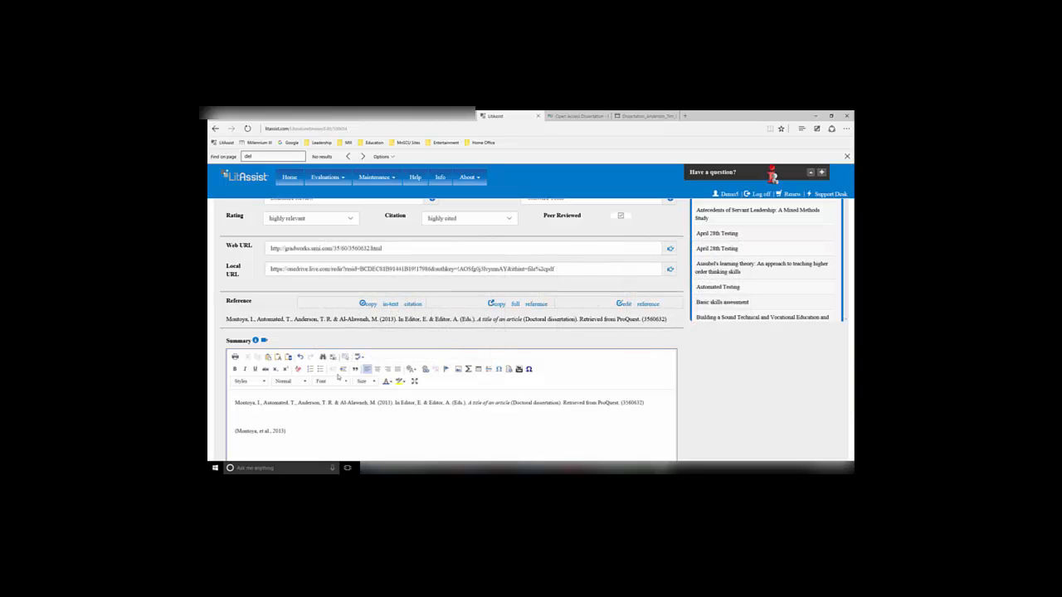
pyautogui.scroll(-2, 348, 376)
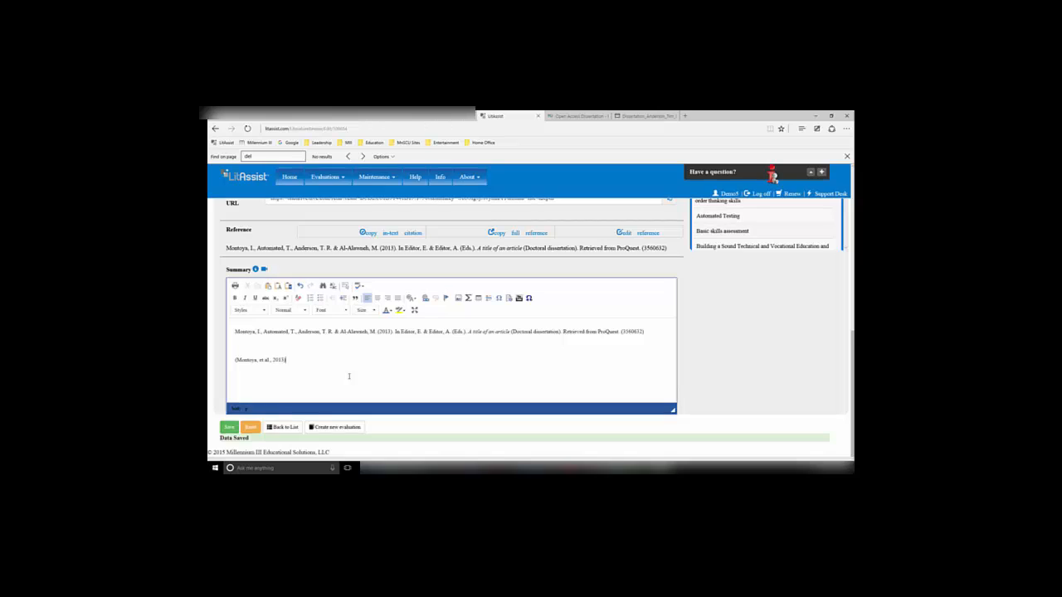
pyautogui.scroll(4, 349, 376)
pyautogui.scroll(8, 349, 377)
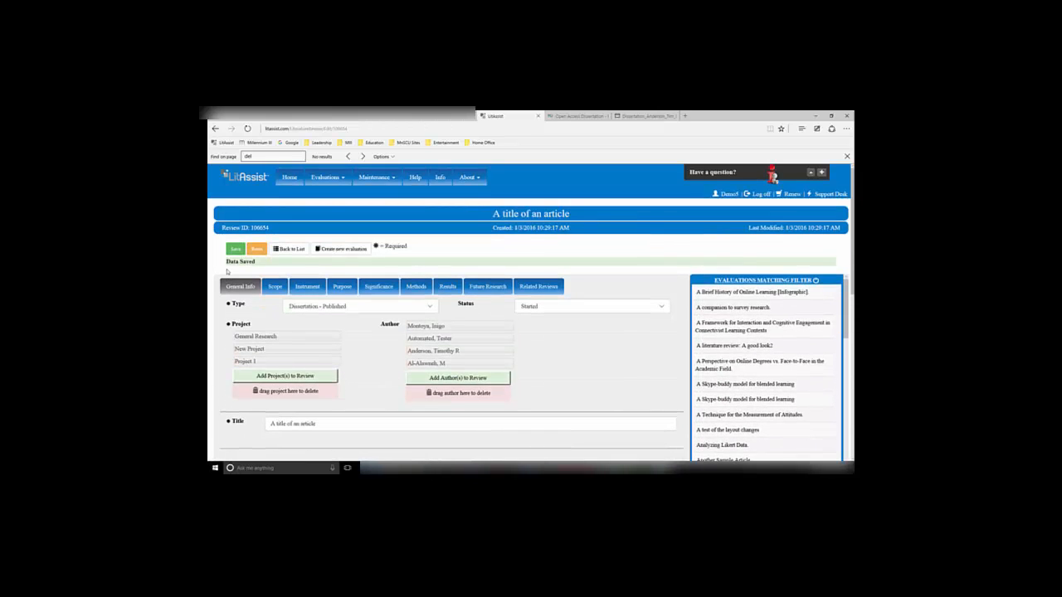
pyautogui.click(235, 250)
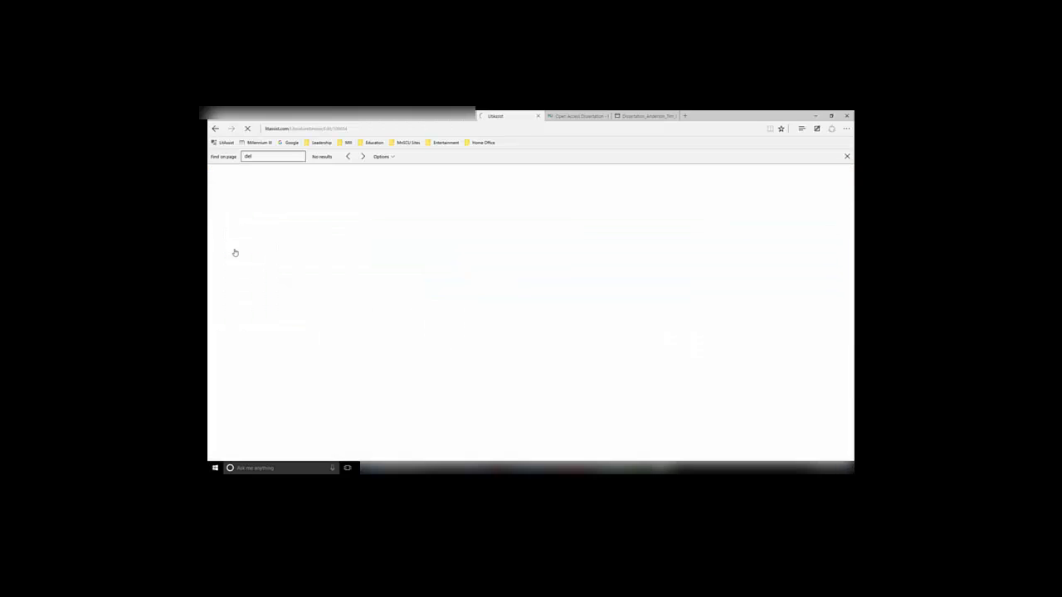
# Clear the Summary editor and paste in the paragraph explaining how to rate an article's relevance
pyautogui.scroll(-10, 236, 251)
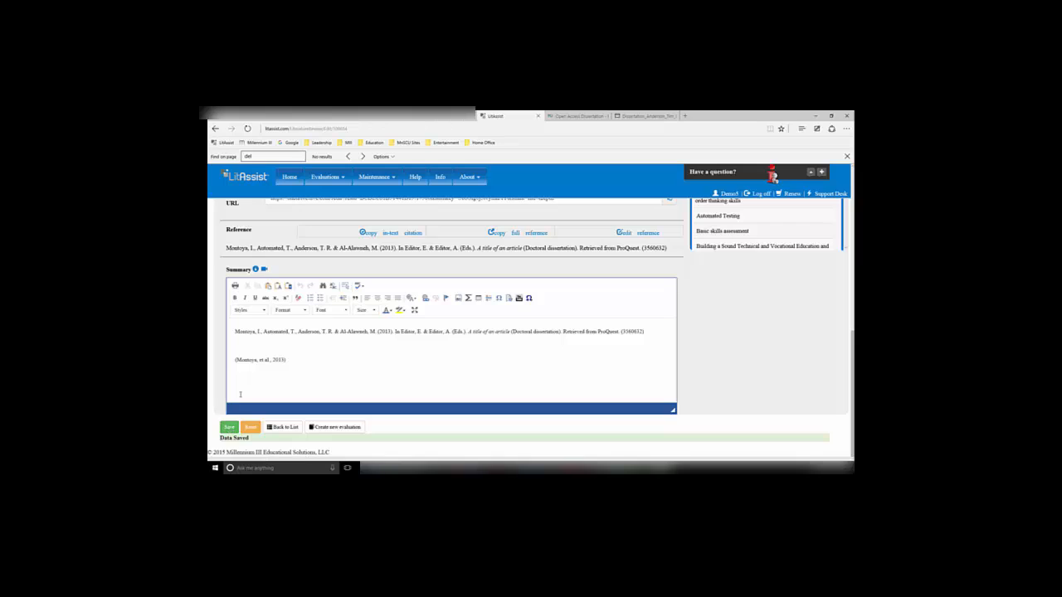
pyautogui.scroll(1, 231, 431)
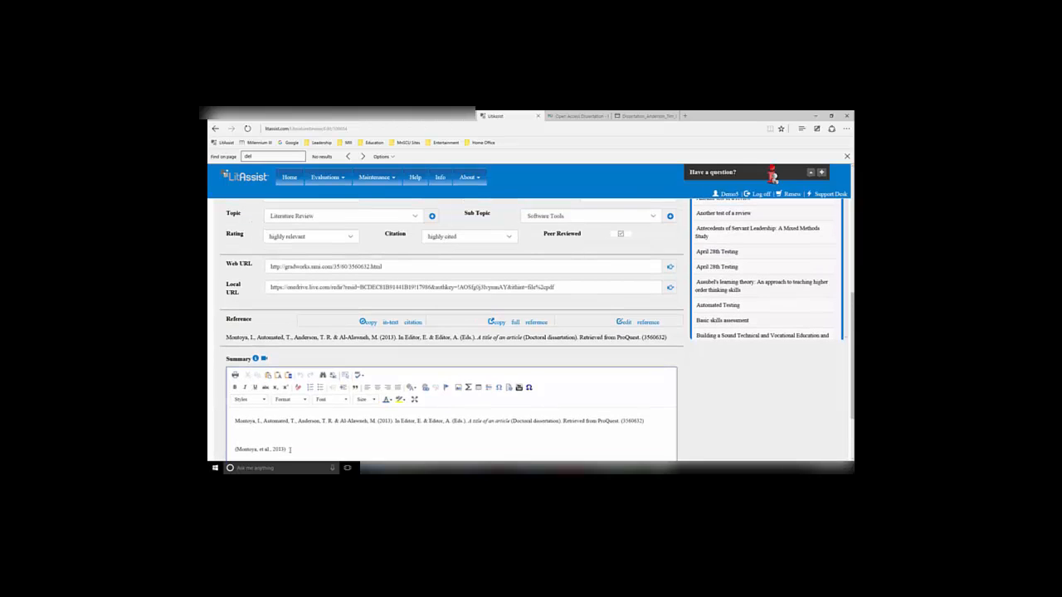
pyautogui.hotkey('ctrl', 'a')
pyautogui.press('Delete')
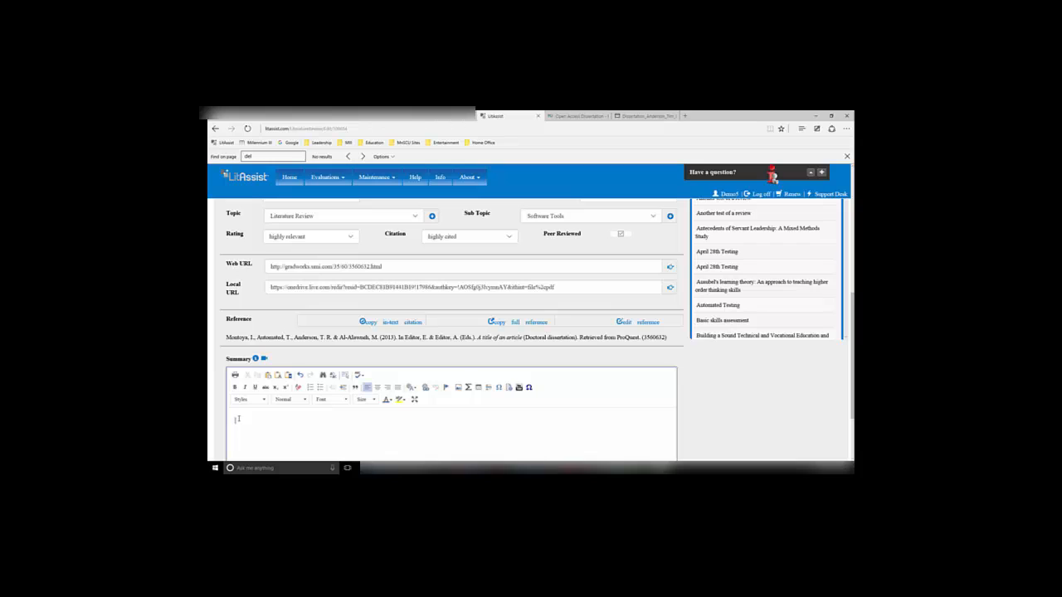
pyautogui.hotkey('ctrl', 'v')
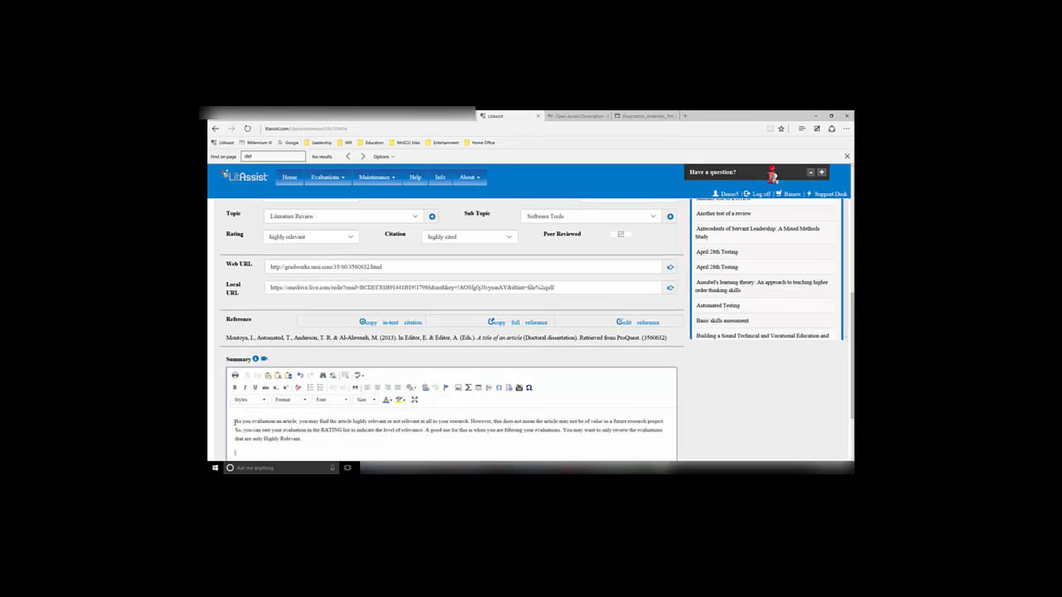
# Highlight the Summary's first sentence in yellow
pyautogui.moveTo(401, 420); pyautogui.dragTo(234, 421)
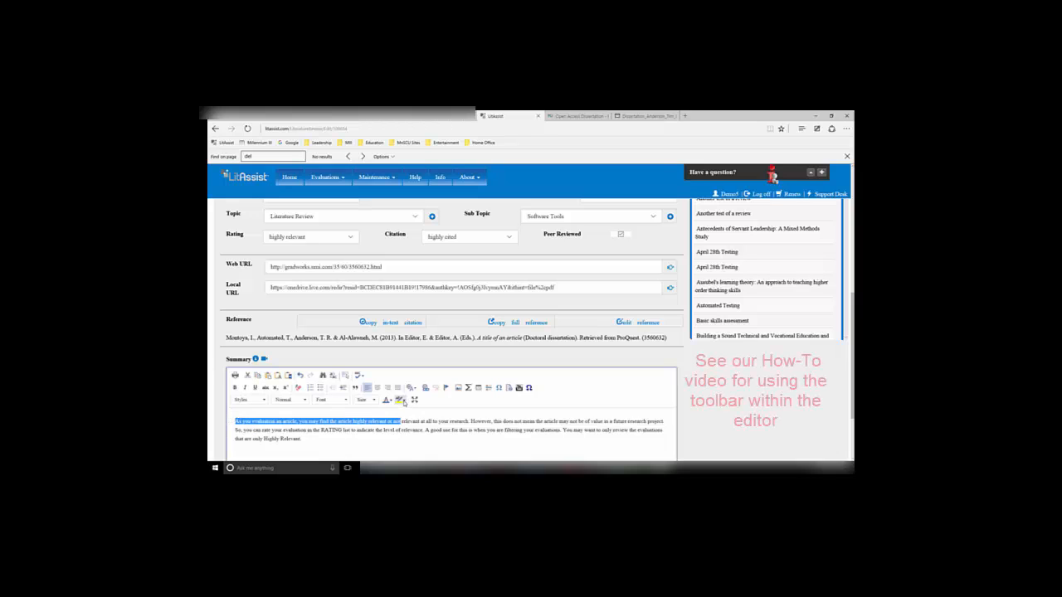
pyautogui.click(400, 400)
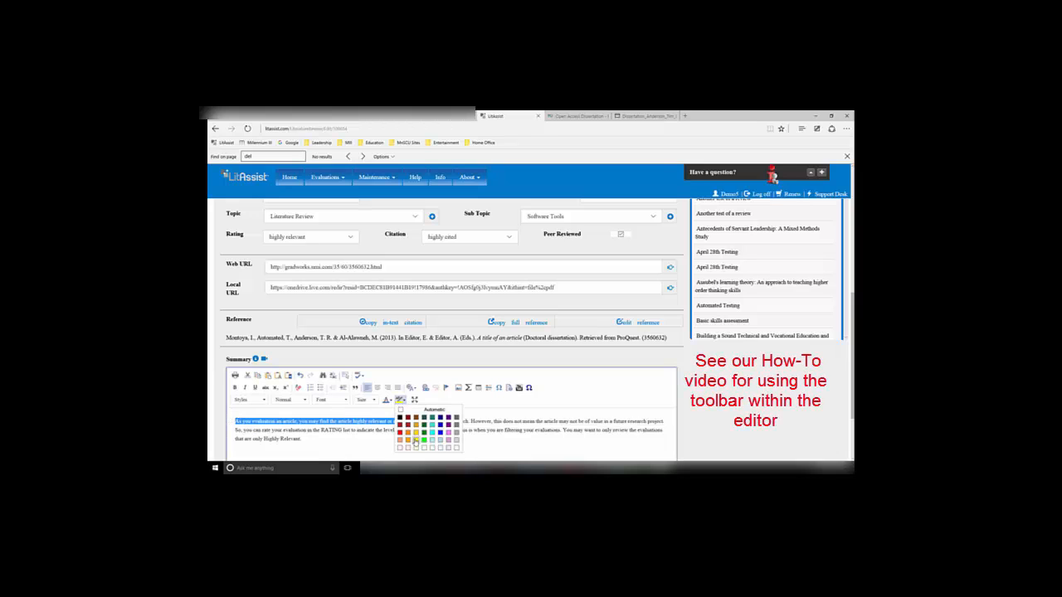
pyautogui.click(415, 433)
# Make the phrase "indicate the level of relevance" bold in the Summary
pyautogui.click(364, 431)
pyautogui.moveTo(354, 431); pyautogui.dragTo(423, 430)
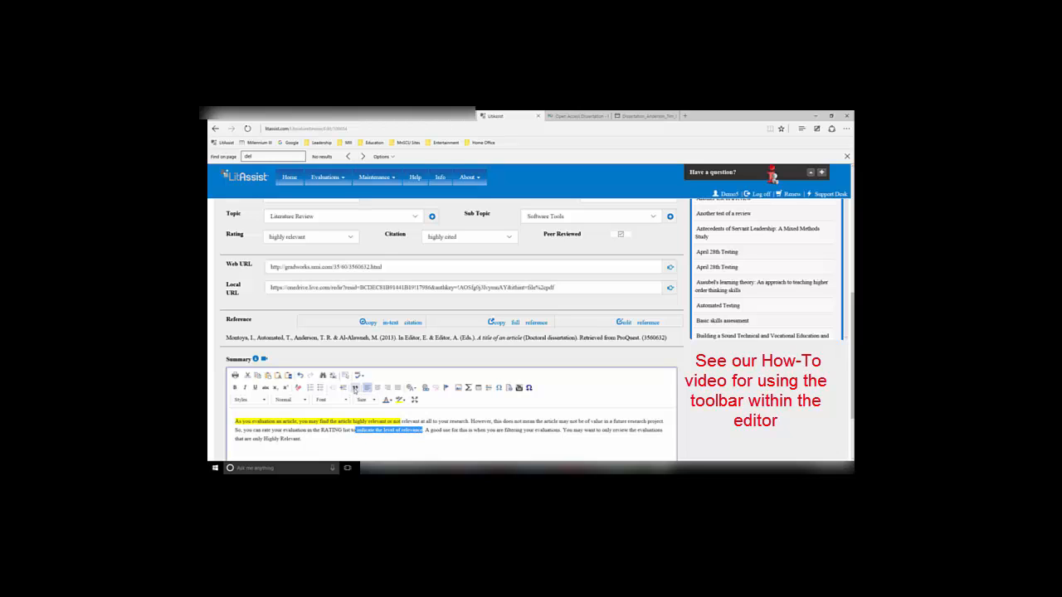
pyautogui.click(354, 389)
pyautogui.click(354, 388)
pyautogui.click(236, 388)
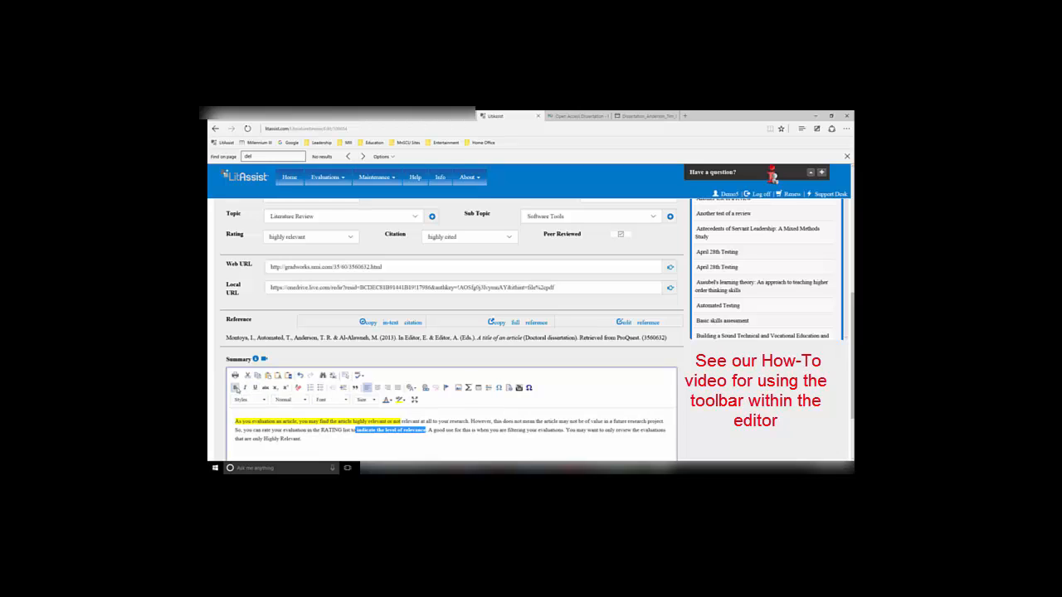
pyautogui.click(307, 441)
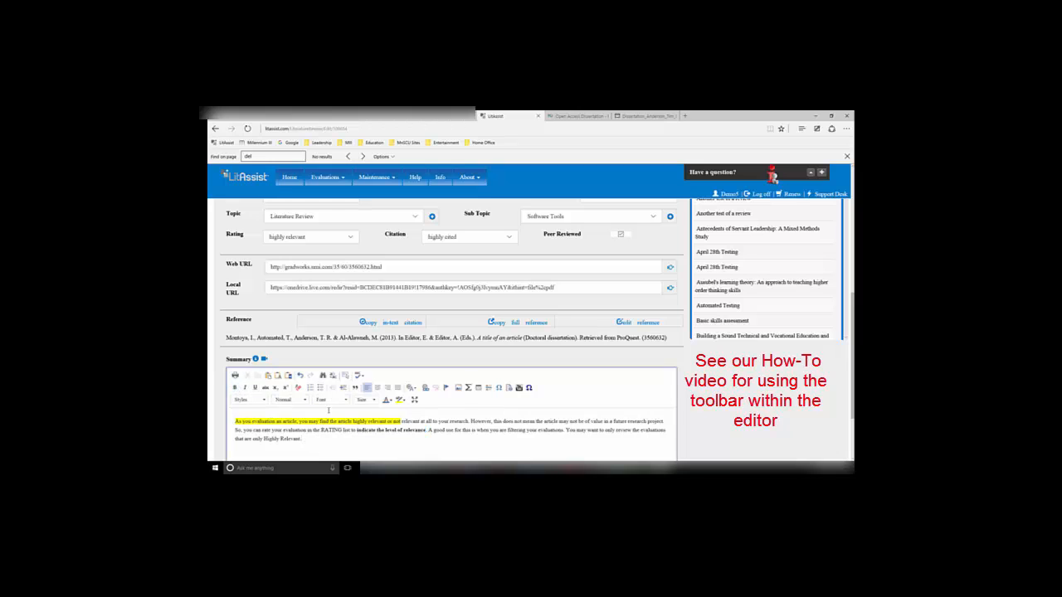
# Expand the Summary editor to full screen and restore it
pyautogui.scroll(-1, 331, 405)
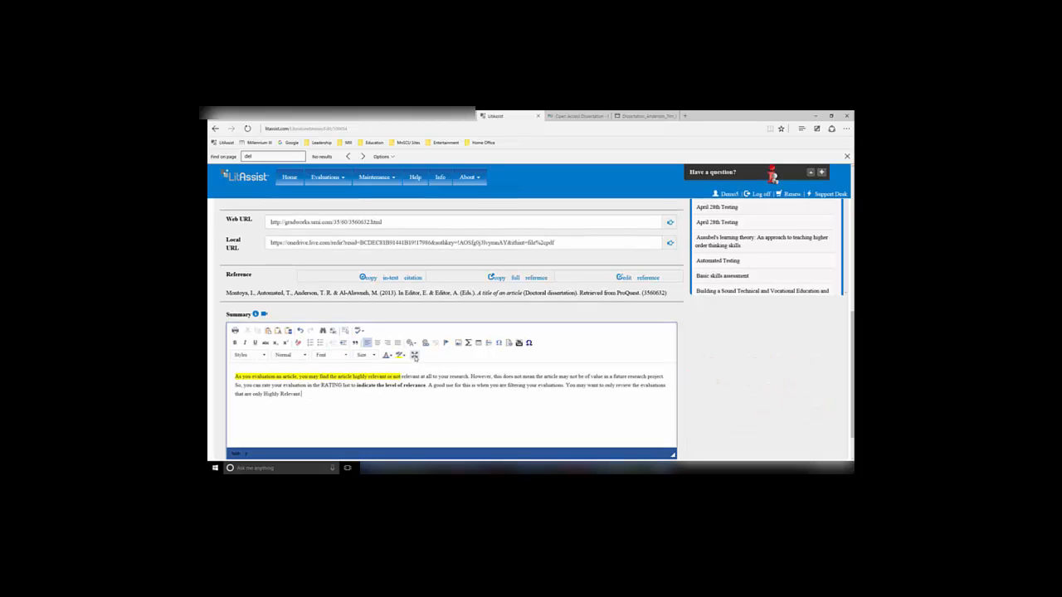
pyautogui.click(414, 355)
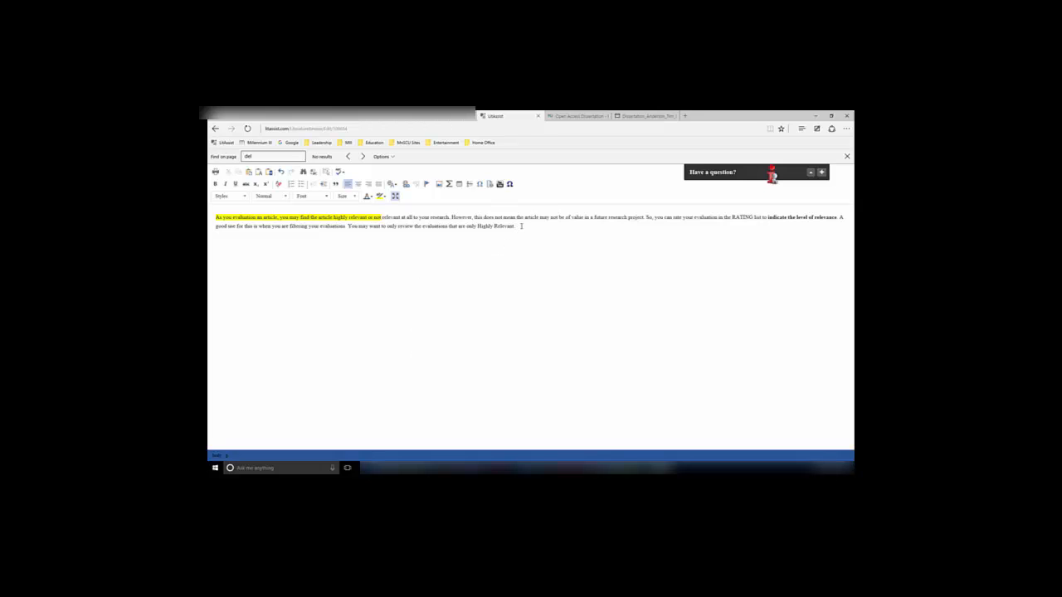
pyautogui.click(395, 195)
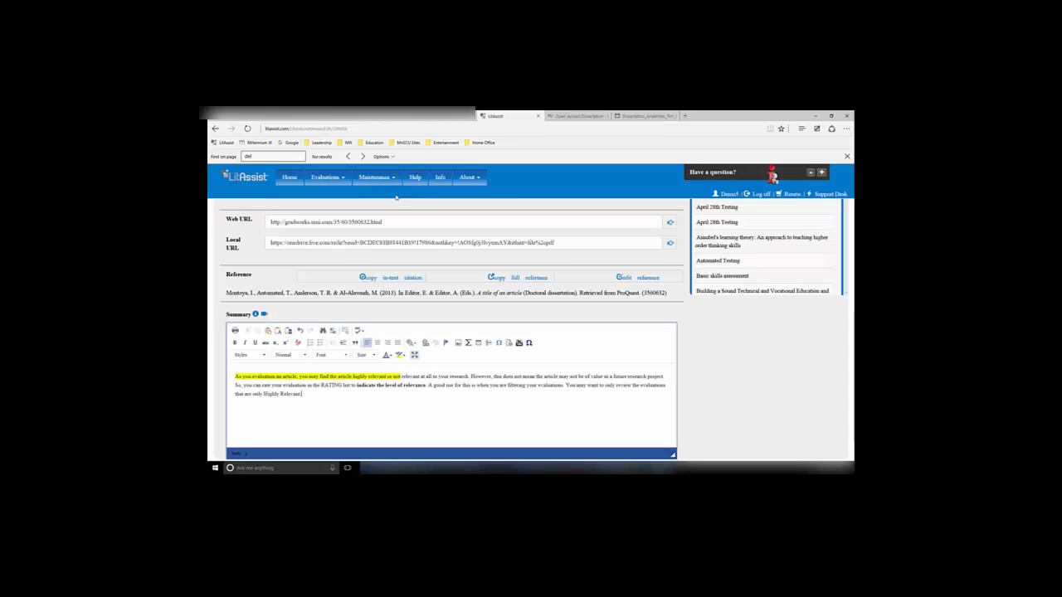
# On the Scope tab, add a scope line with quantity 100 and scope type Females
pyautogui.scroll(2, 305, 255)
pyautogui.scroll(8, 306, 255)
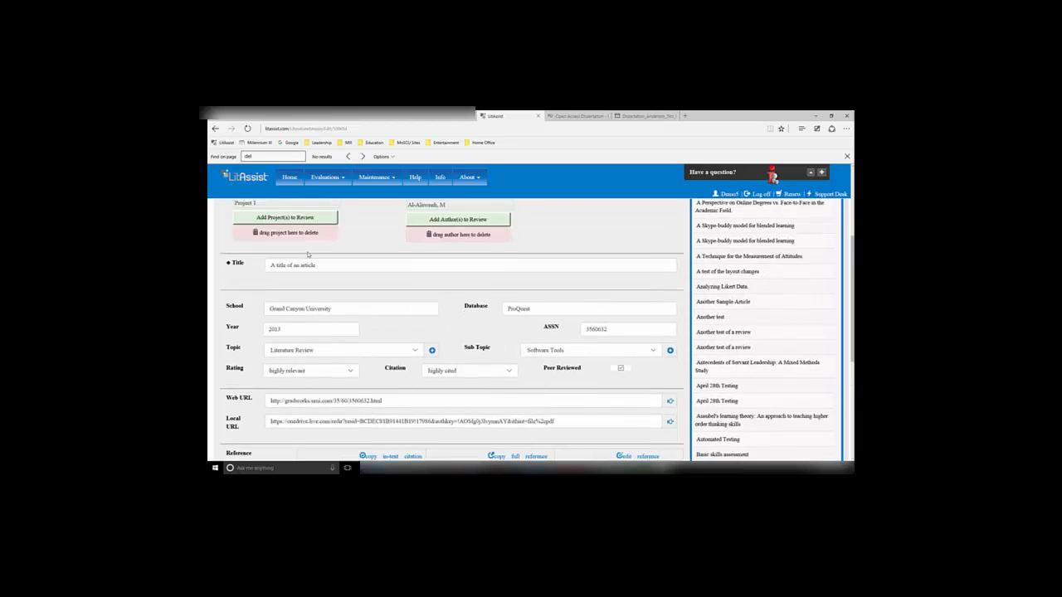
pyautogui.click(279, 287)
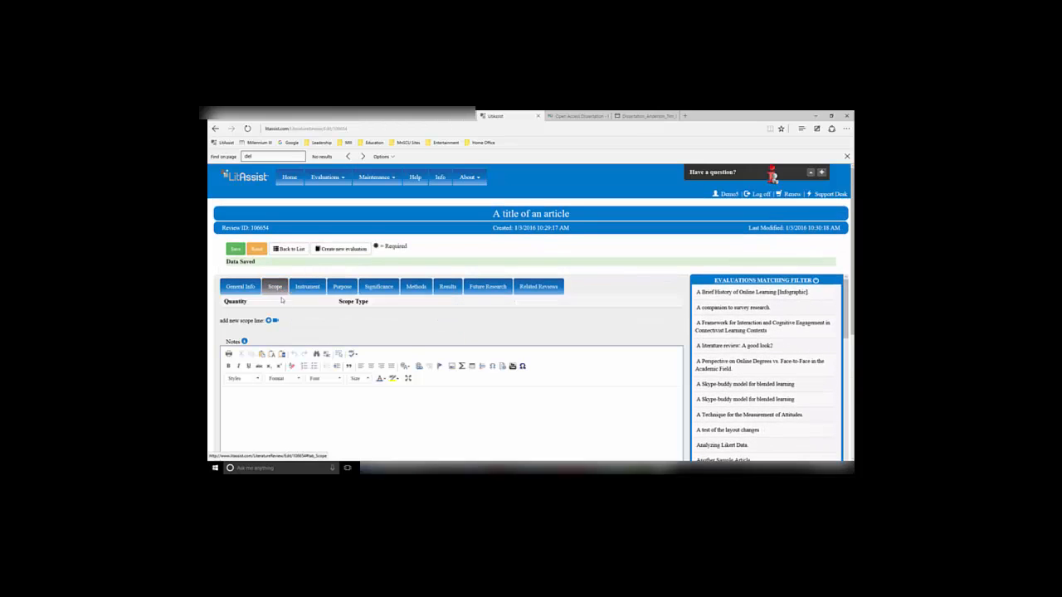
pyautogui.scroll(-1, 273, 315)
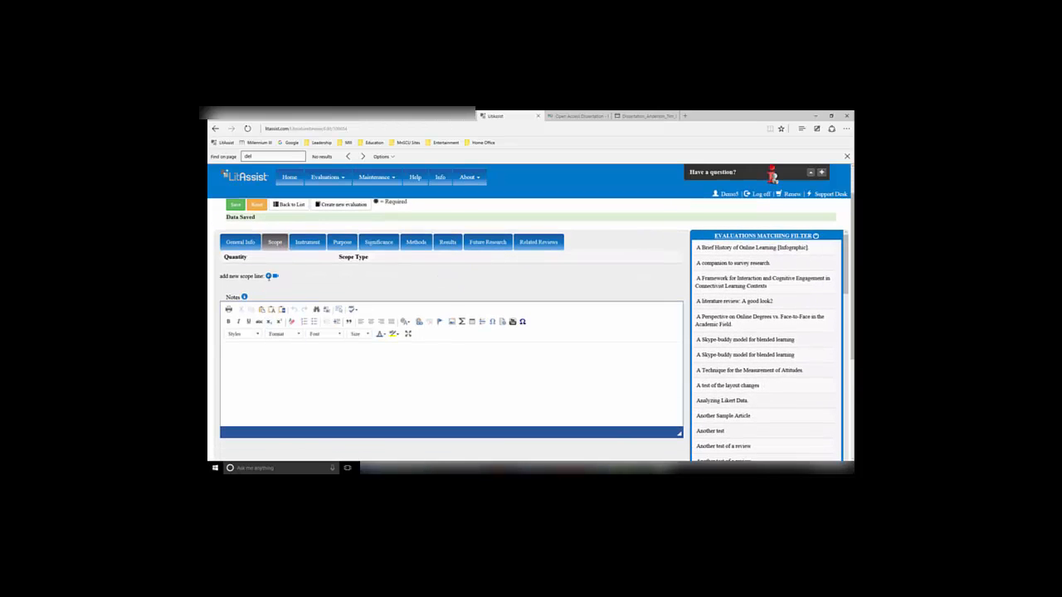
pyautogui.click(268, 275)
pyautogui.click(279, 278)
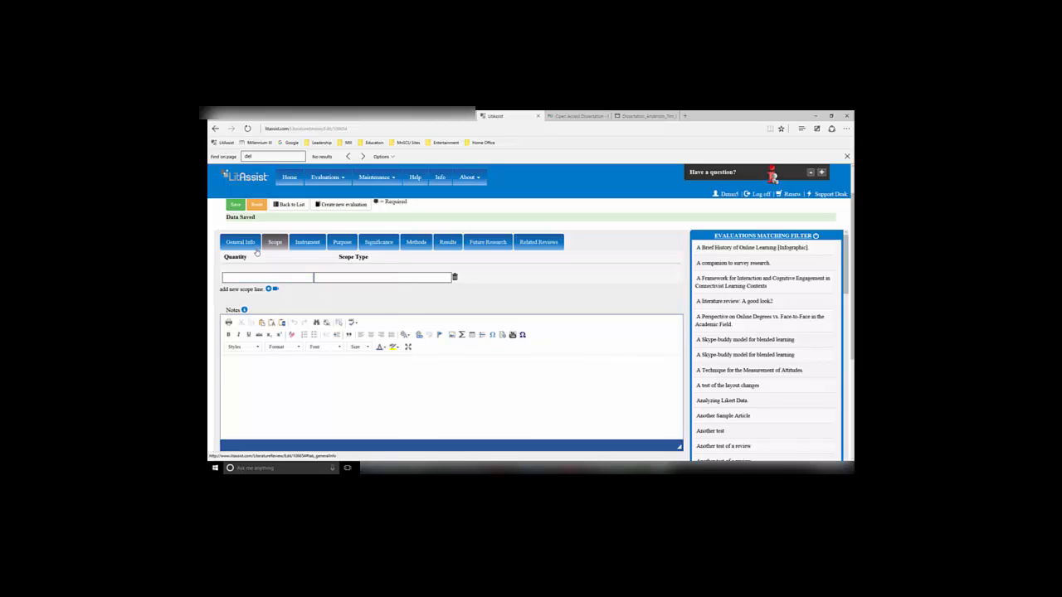
pyautogui.click(259, 277)
pyautogui.write('100')
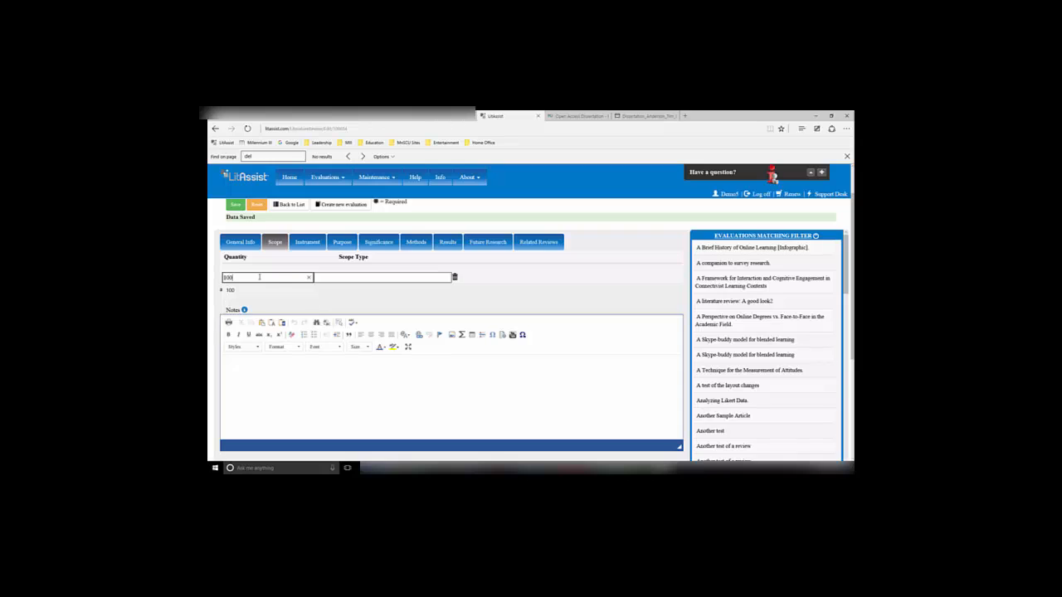
pyautogui.press('Tab')
pyautogui.write('Fema')
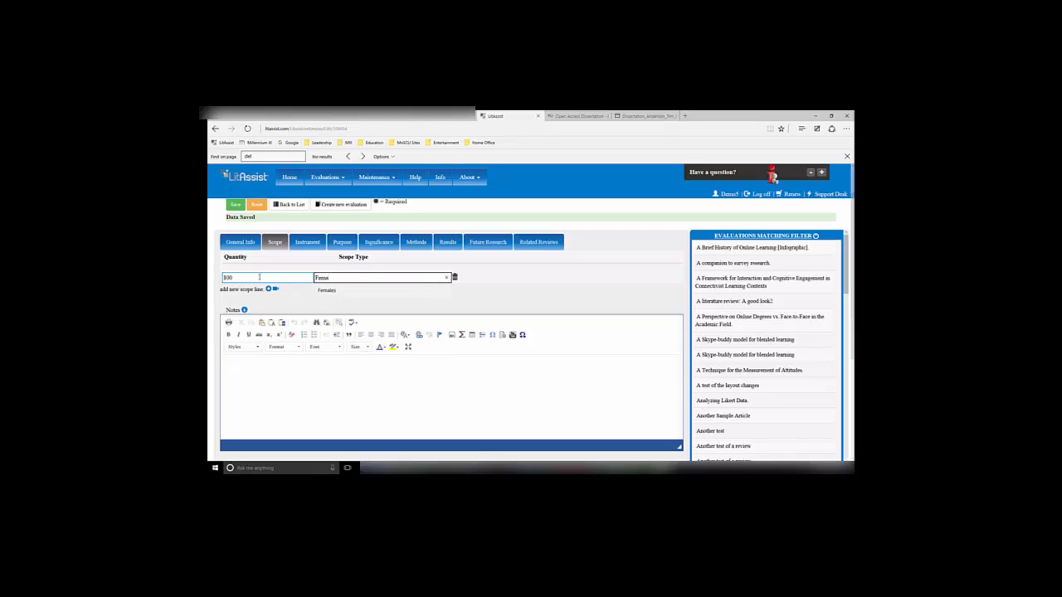
pyautogui.write('les')
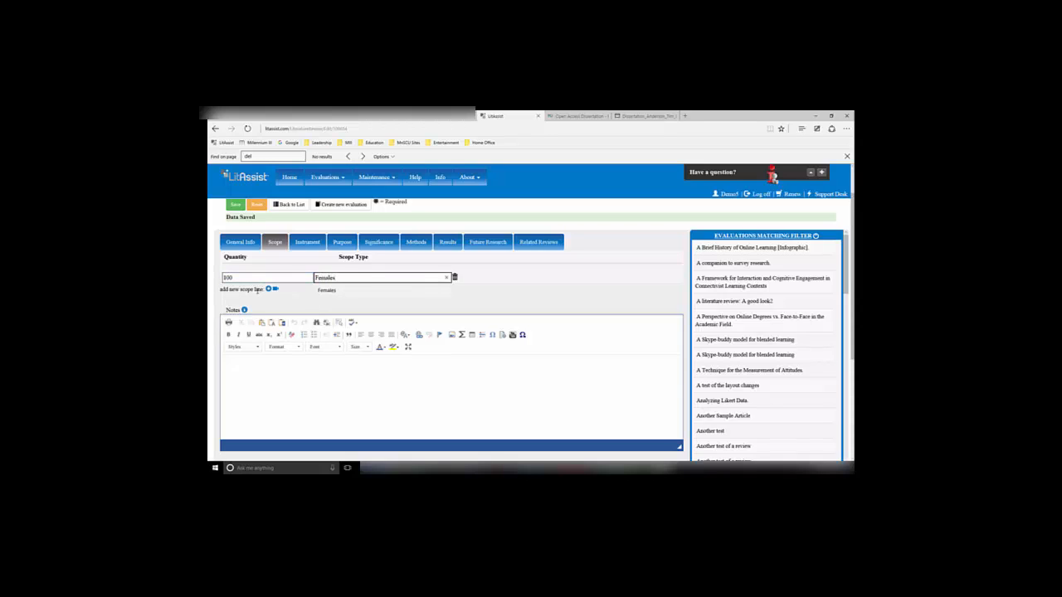
# Add a second scope line with quantity 50 and scope type Males
pyautogui.click(268, 289)
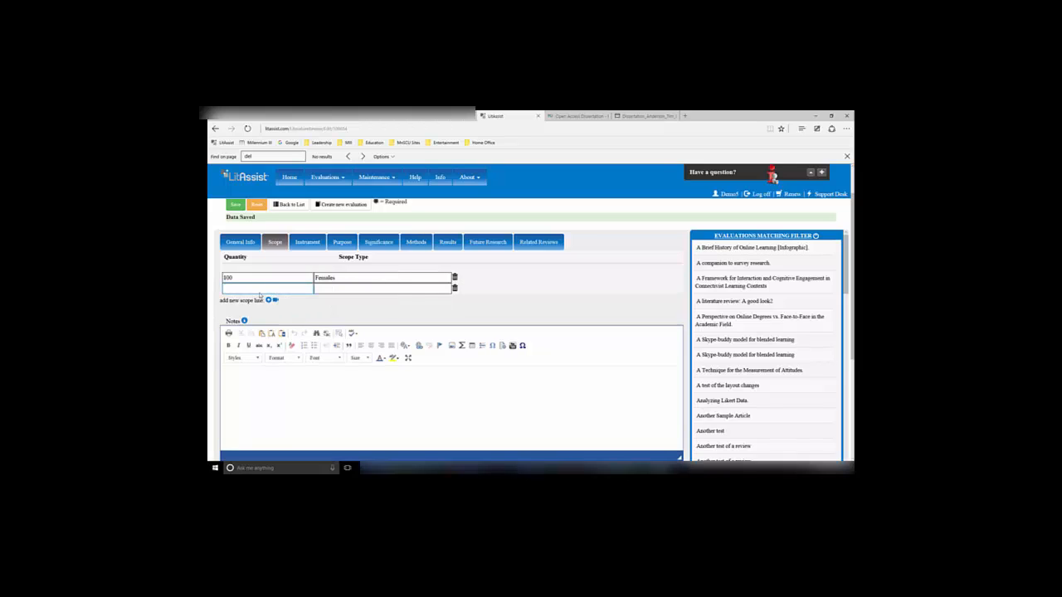
pyautogui.click(258, 290)
pyautogui.write('50')
pyautogui.click(333, 288)
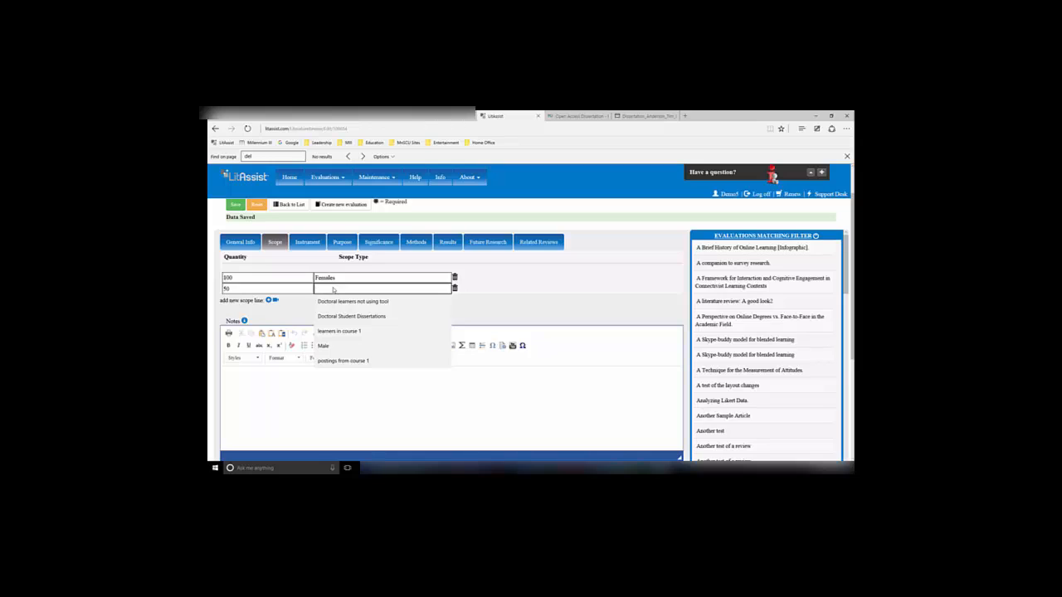
pyautogui.write('Males')
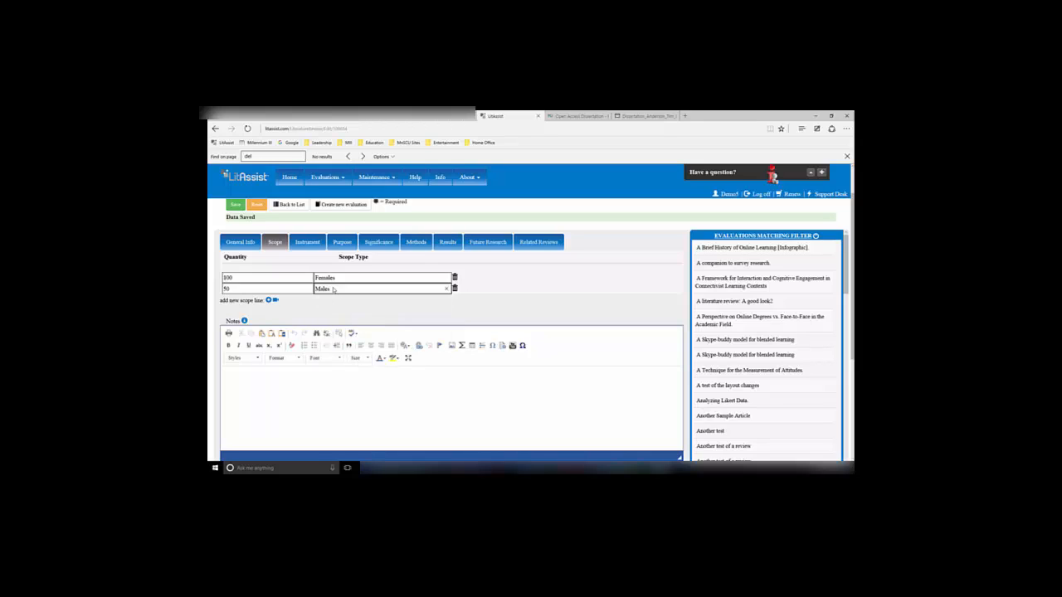
# Paste the explanation of the Scope tab into the Scope Notes editor
pyautogui.click(314, 375)
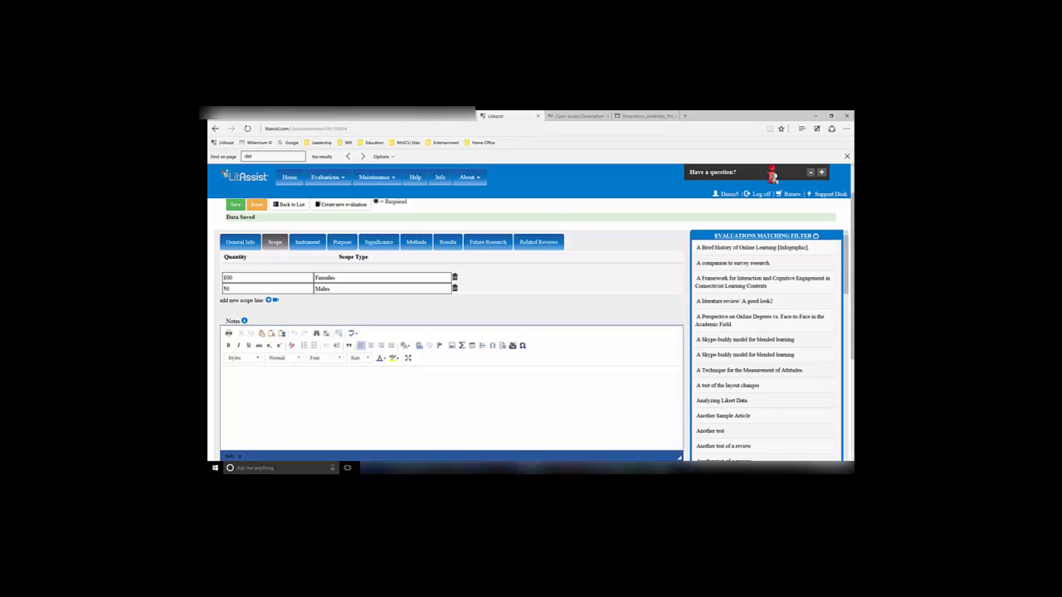
pyautogui.click(244, 384)
pyautogui.hotkey('ctrl', 'v')
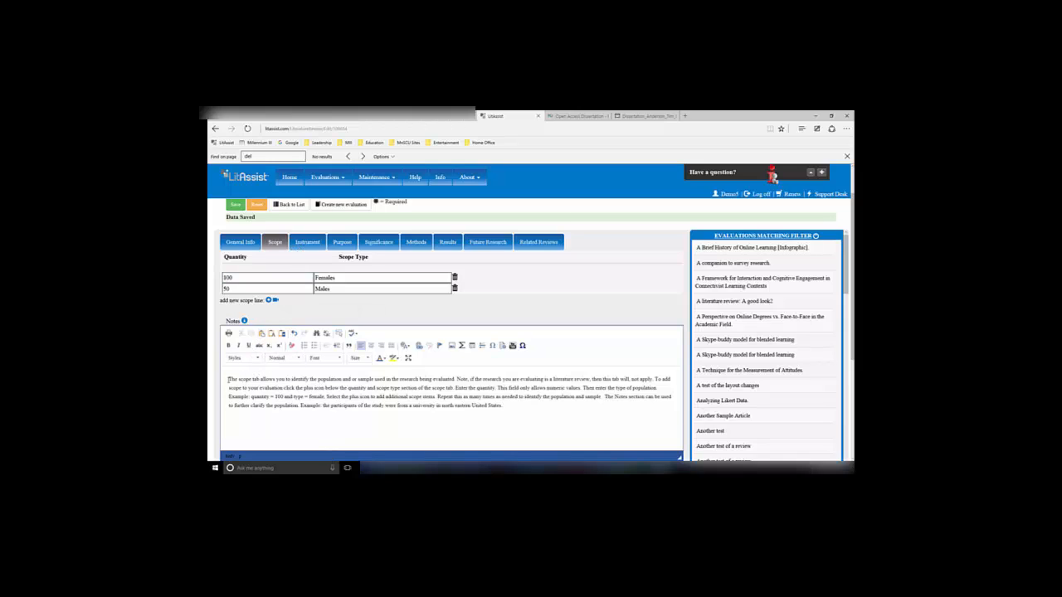
# Highlight the first sentence of the Scope notes in orange
pyautogui.moveTo(231, 378); pyautogui.dragTo(454, 379)
pyautogui.click(396, 357)
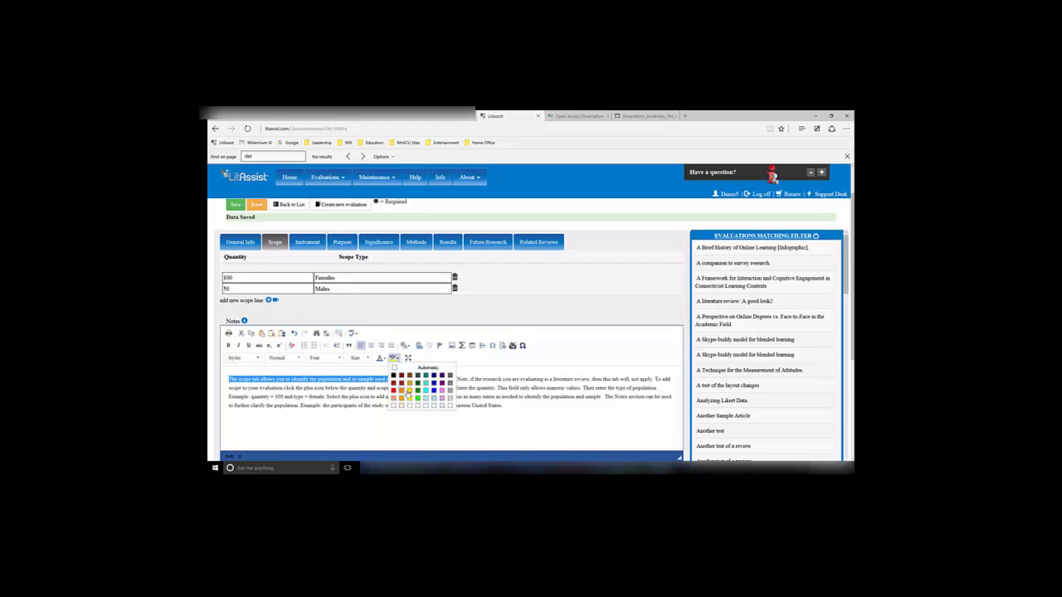
pyautogui.click(404, 399)
pyautogui.click(282, 365)
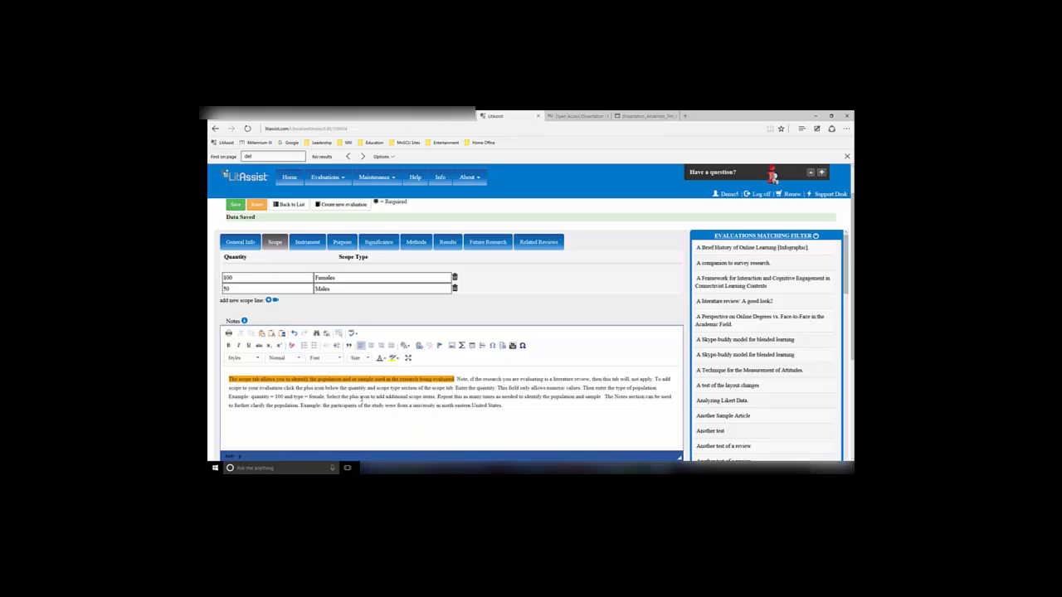
# On the Instrument tab, add an instrument line and create a new instrument named A Cool Instrument
pyautogui.click(300, 246)
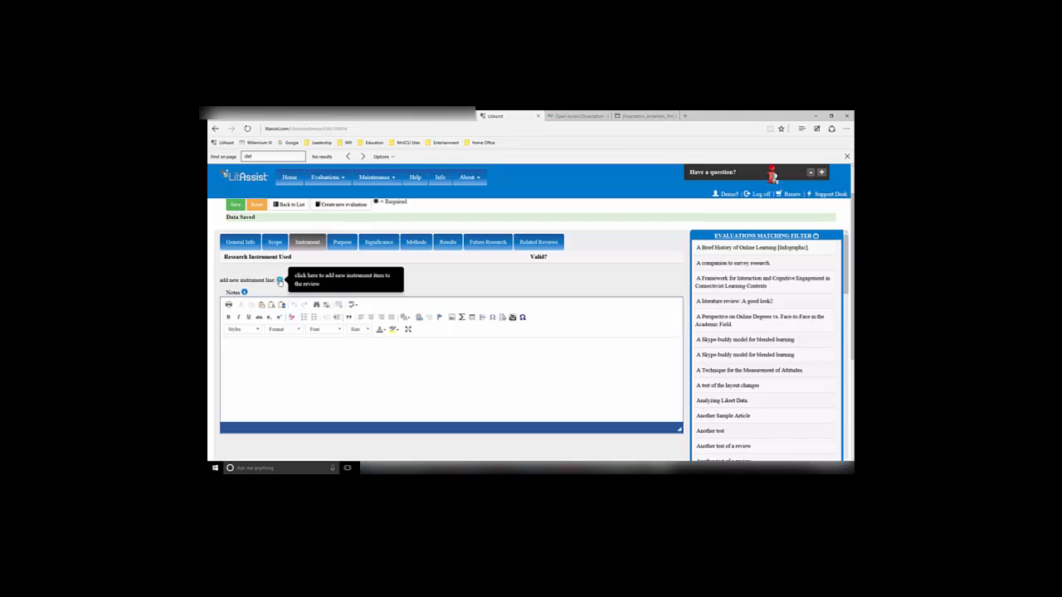
pyautogui.click(280, 280)
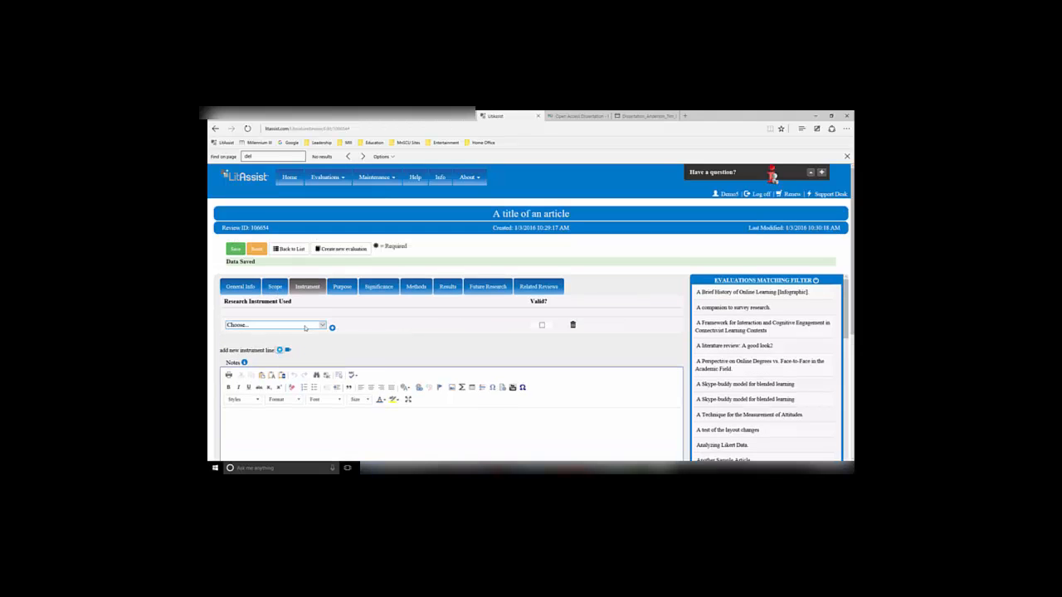
pyautogui.click(332, 329)
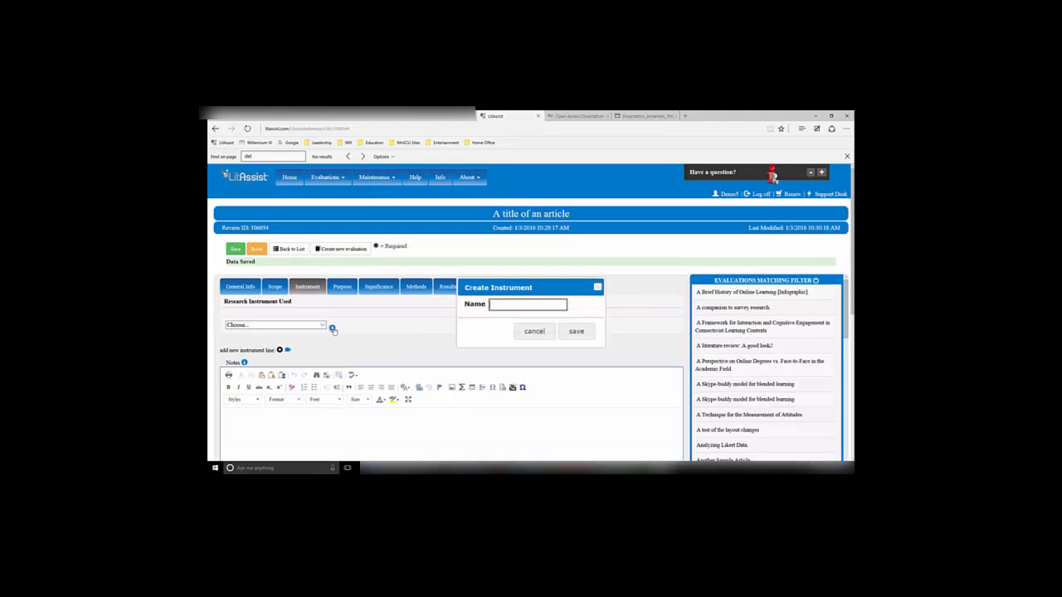
pyautogui.write('A')
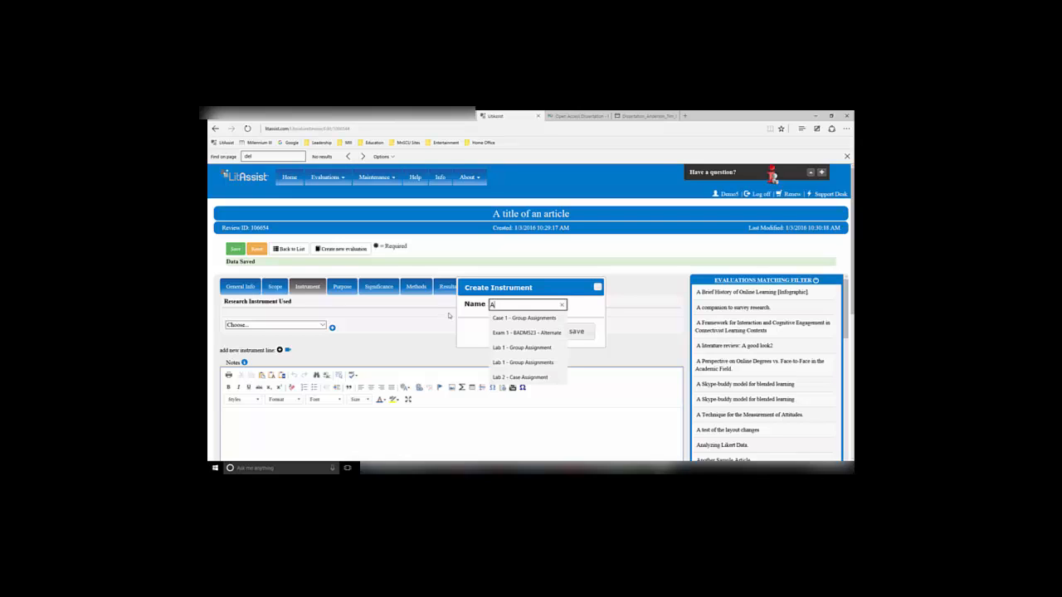
pyautogui.write(' Cool Instrument')
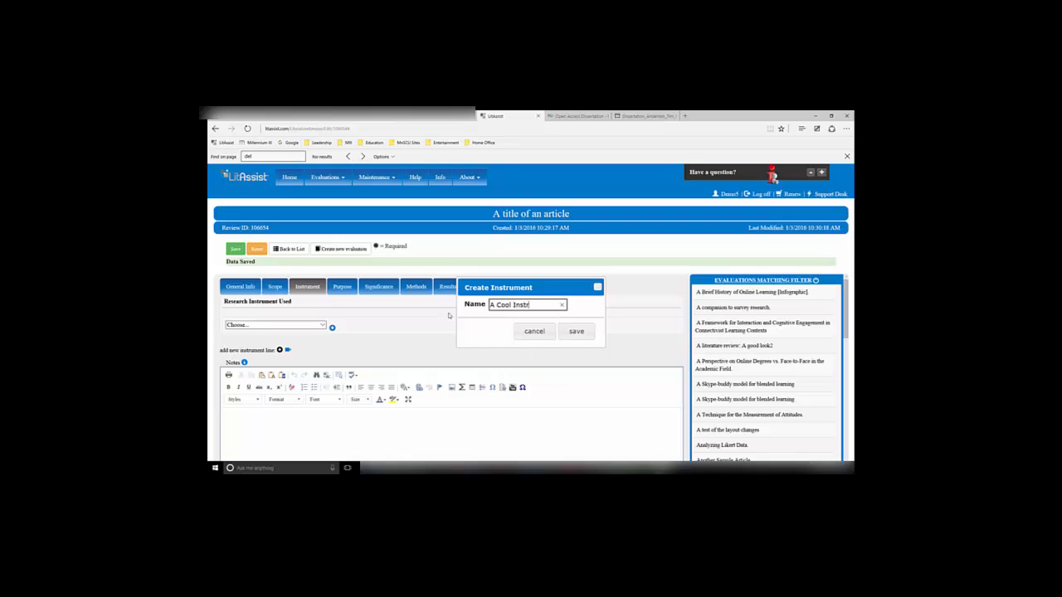
pyautogui.click(575, 331)
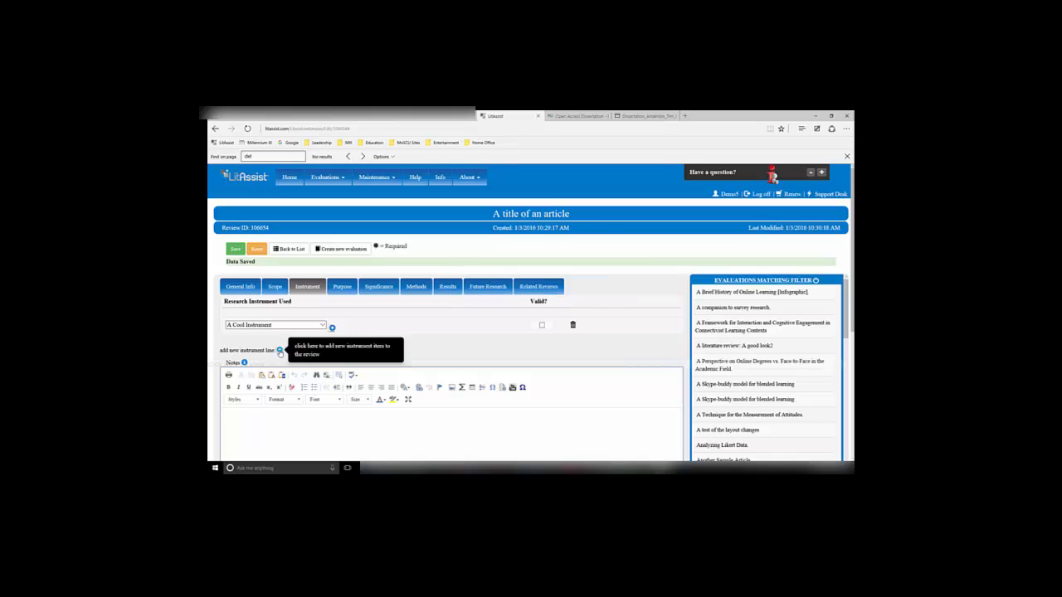
# Add a second instrument line set to instrument
pyautogui.click(279, 349)
pyautogui.click(322, 351)
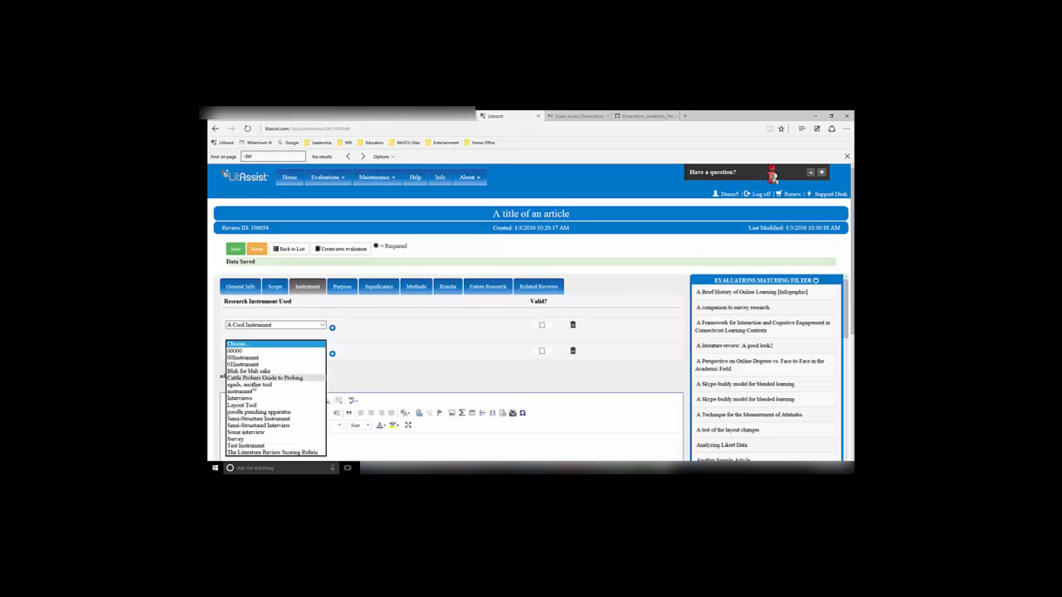
pyautogui.click(249, 391)
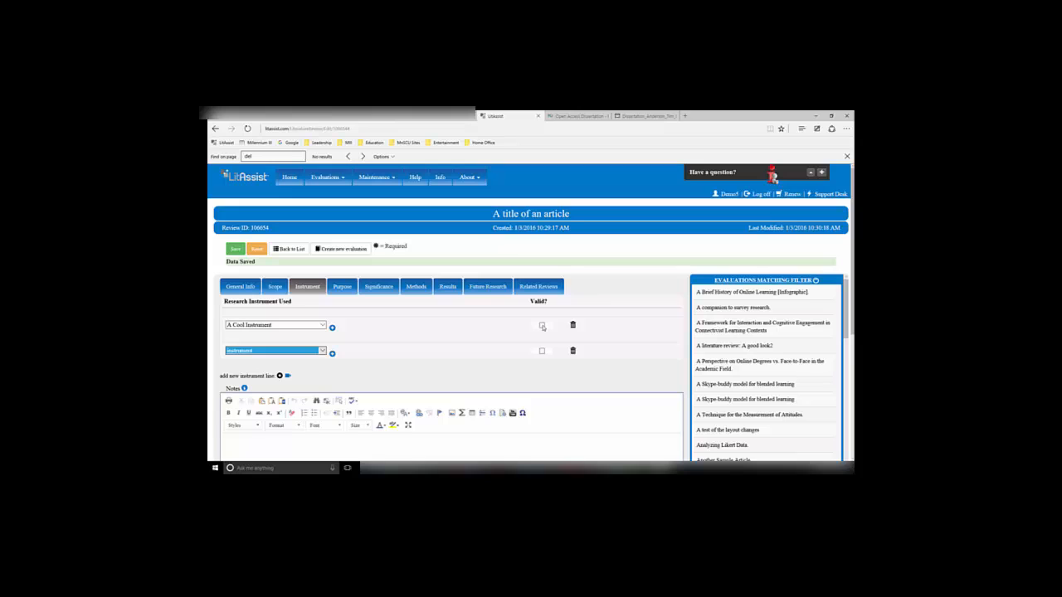
pyautogui.click(456, 334)
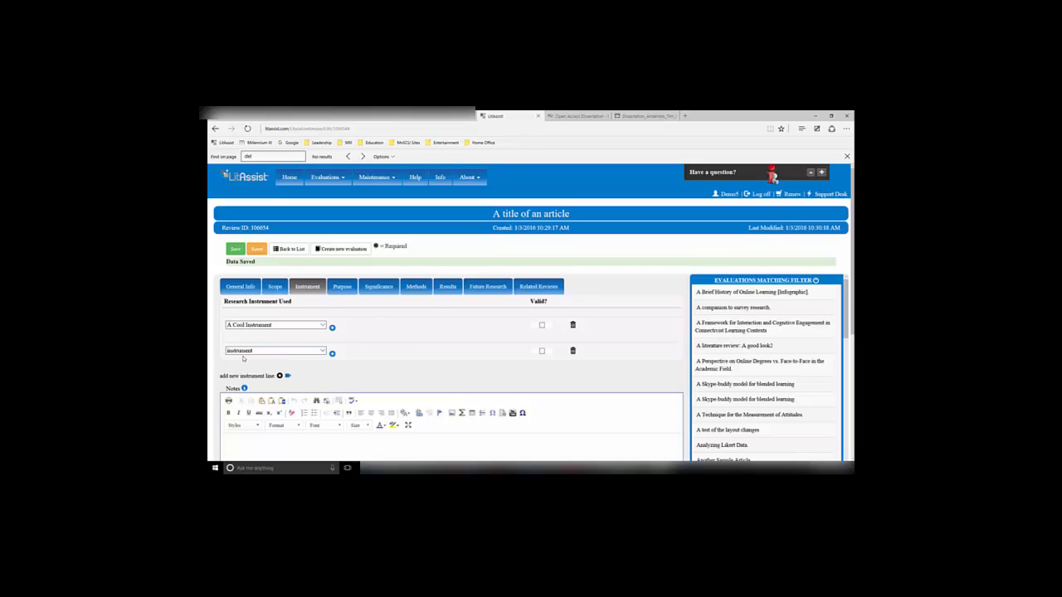
# Mark A Cool Instrument as valid and delete the second instrument line
pyautogui.click(542, 326)
pyautogui.scroll(-1, 507, 353)
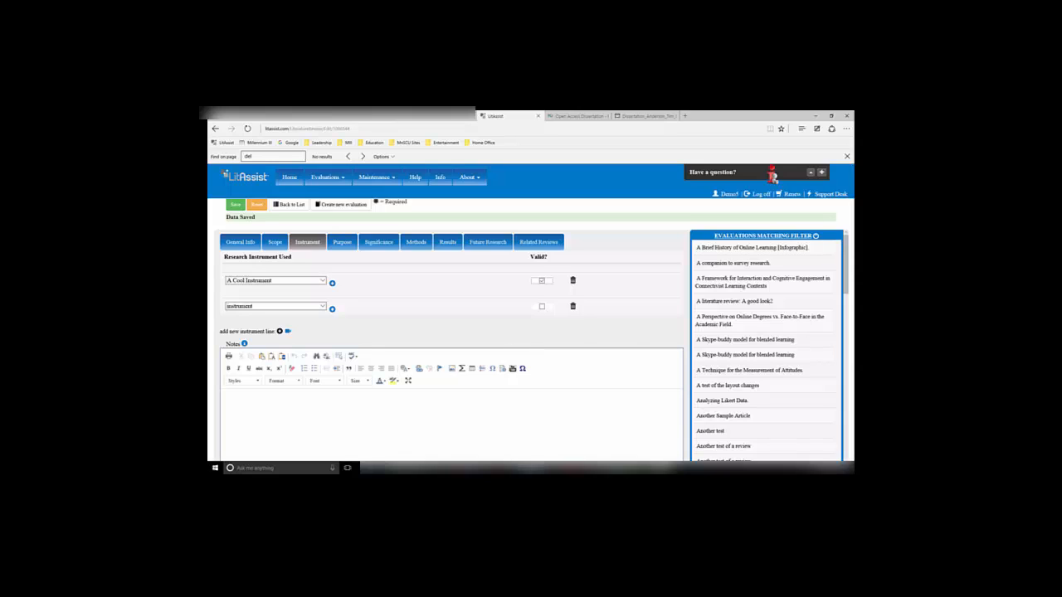
pyautogui.click(573, 307)
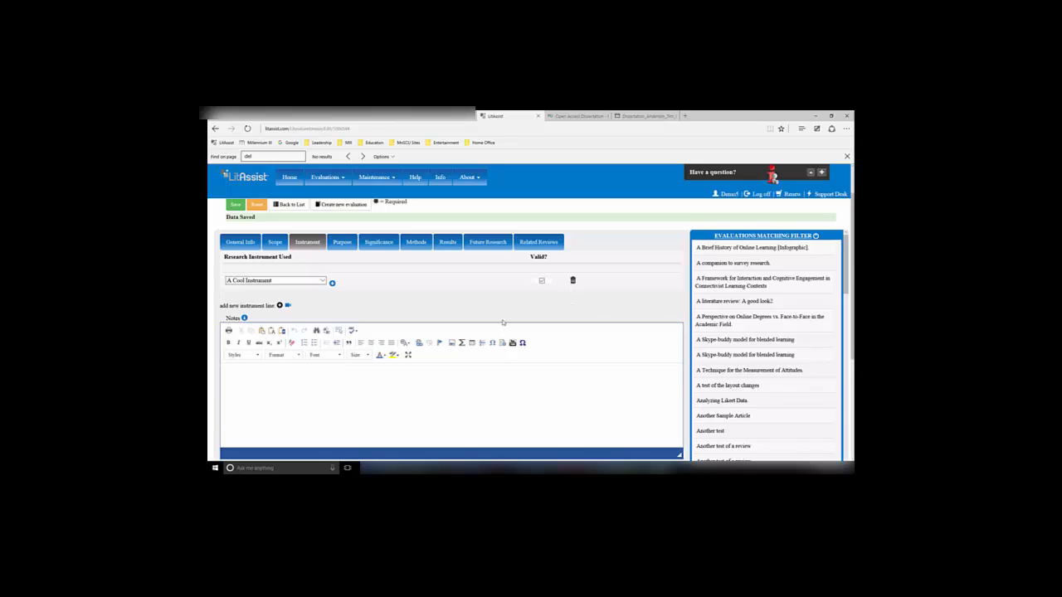
# Paste the explanation of the Instrument tab into the Instrument Notes editor
pyautogui.click(253, 377)
pyautogui.hotkey('ctrl', 'v')
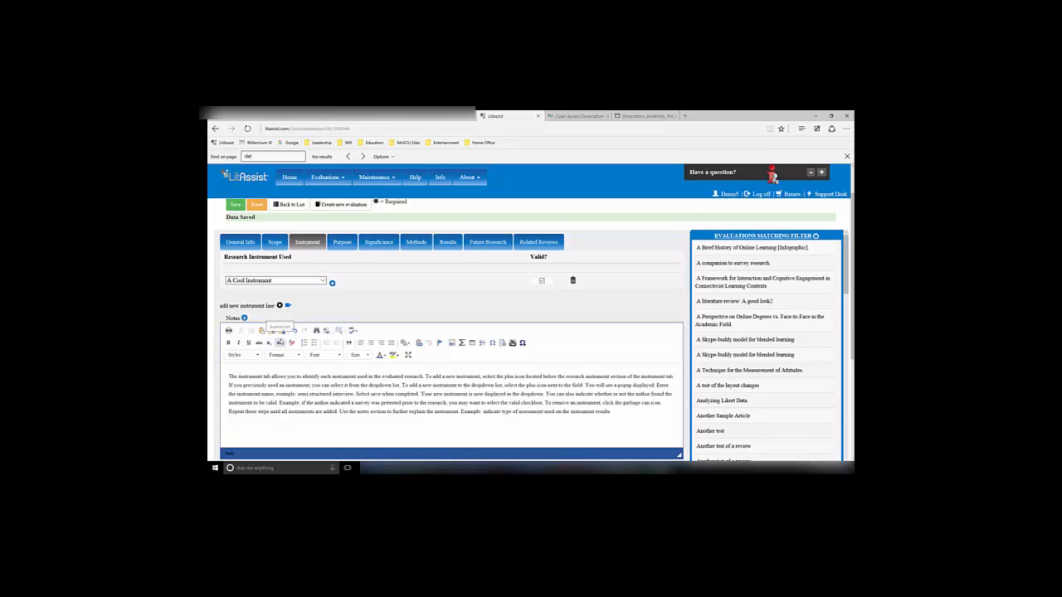
pyautogui.scroll(1, 282, 325)
# Review the Purpose and Significance tabs and save the evaluation
pyautogui.click(340, 289)
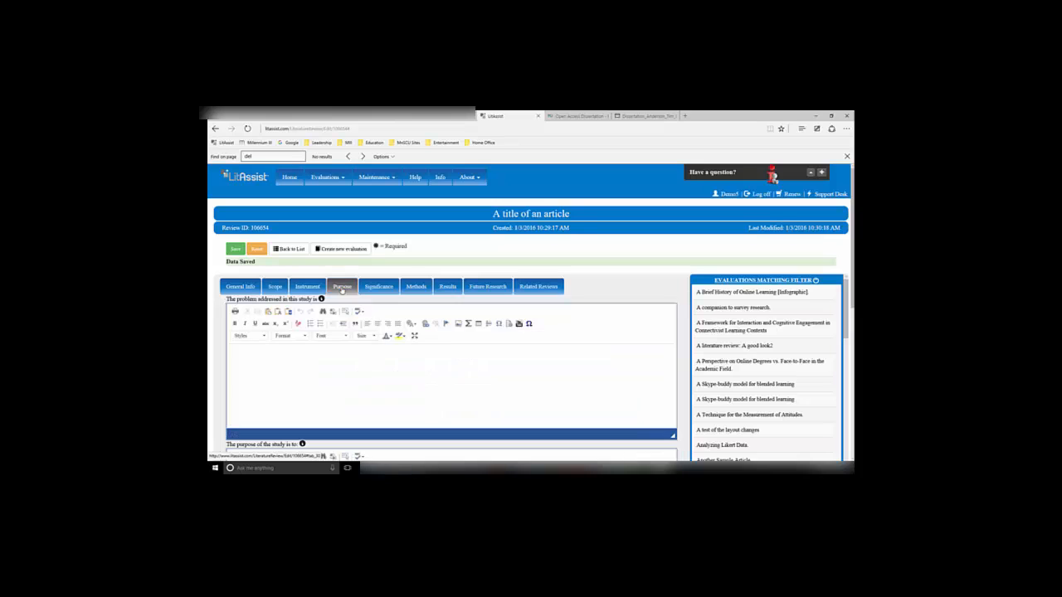
pyautogui.scroll(-3, 332, 308)
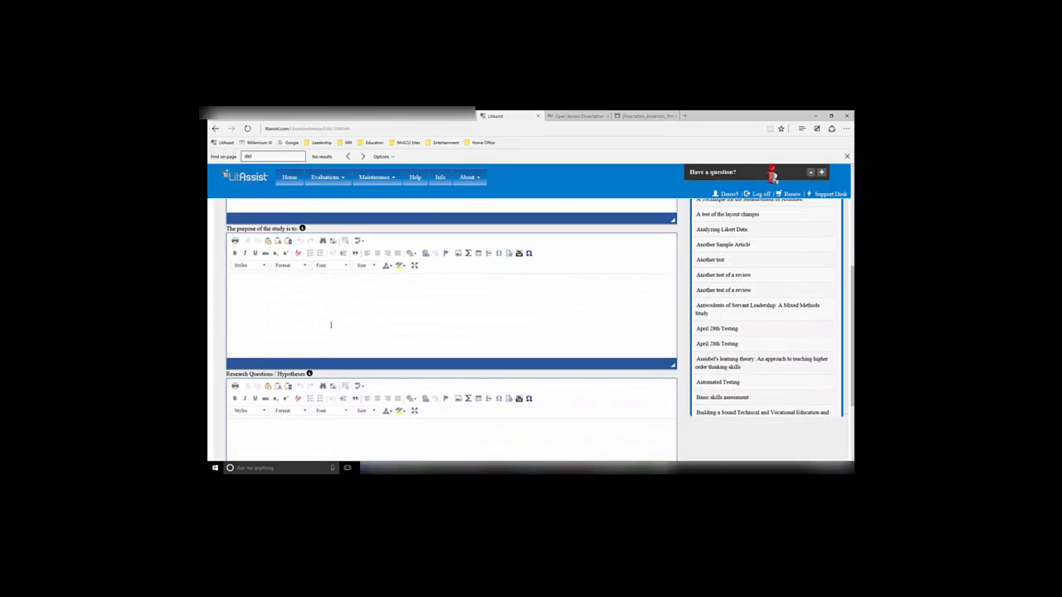
pyautogui.scroll(3, 331, 326)
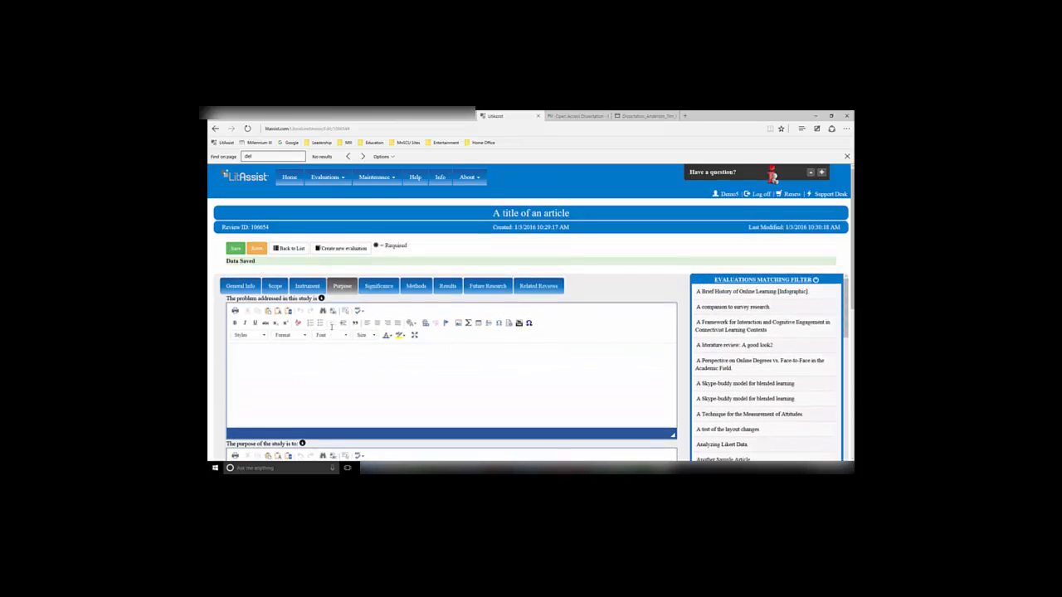
pyautogui.click(372, 287)
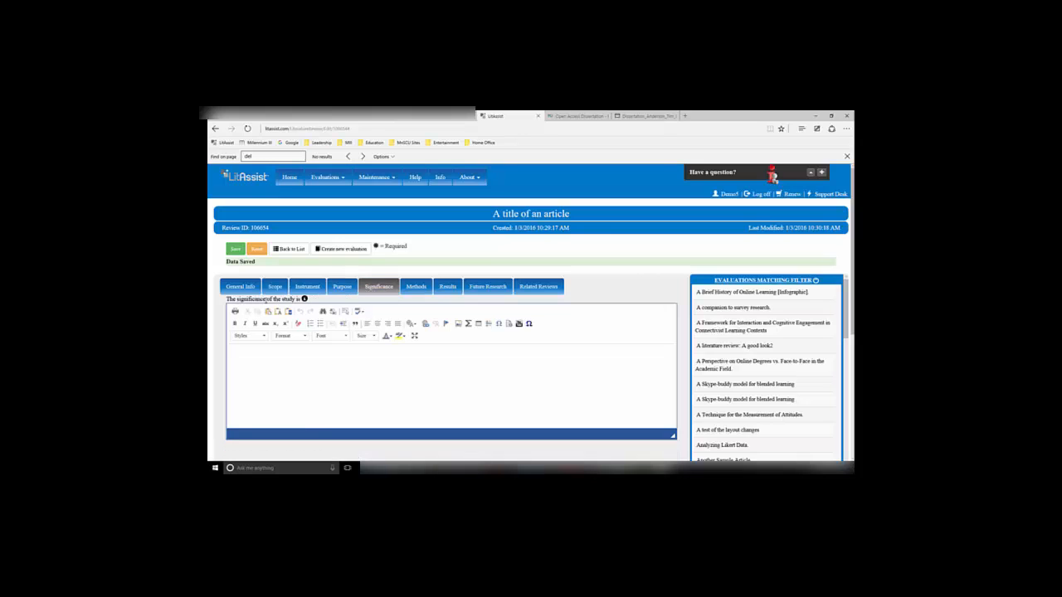
pyautogui.moveTo(304, 298)
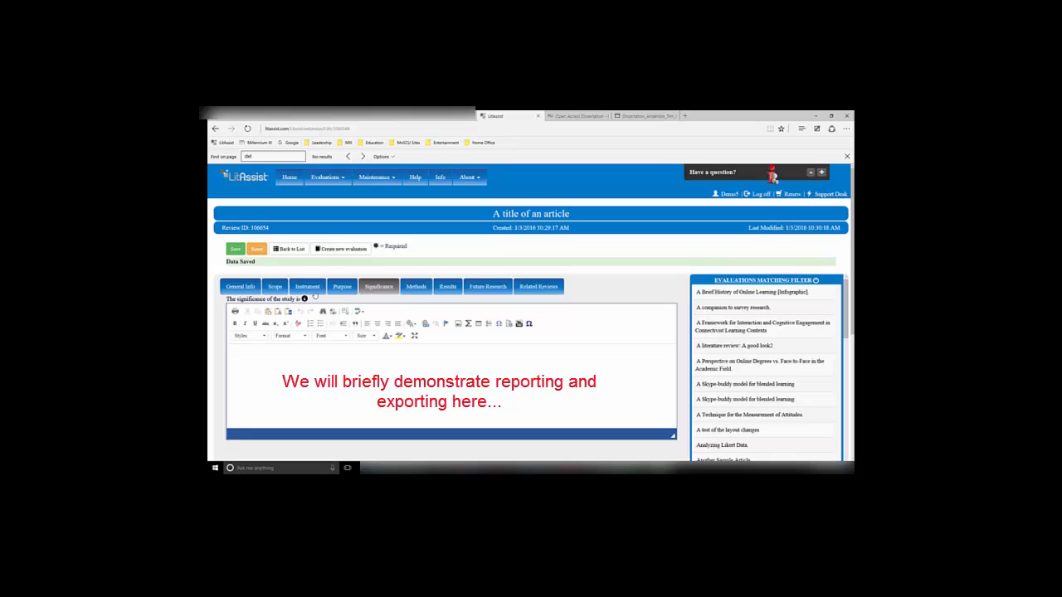
pyautogui.click(236, 251)
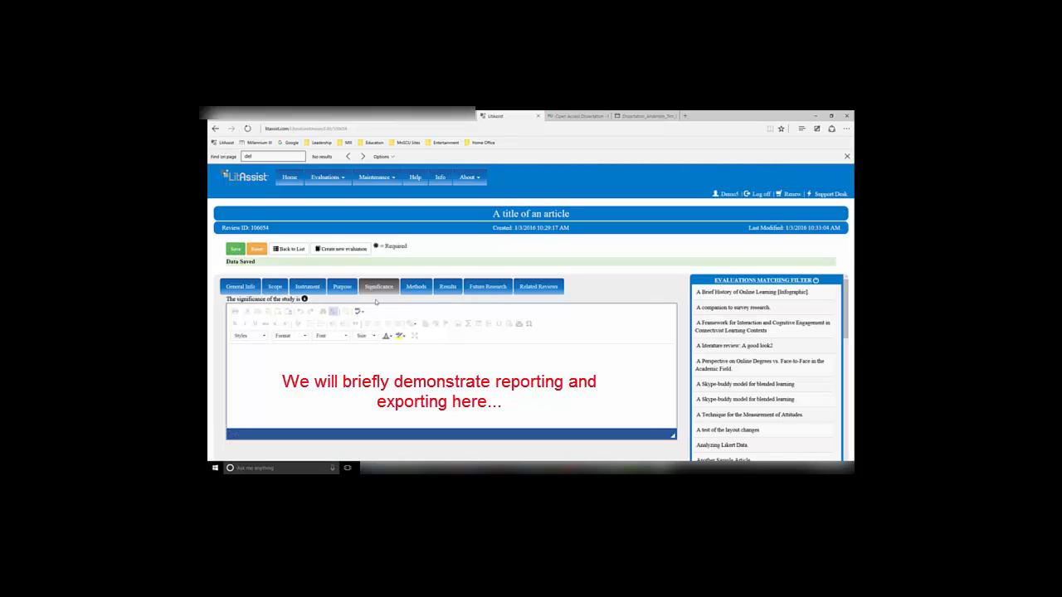
# Filter the evaluations by project General Research and topic Literature Review
pyautogui.click(328, 181)
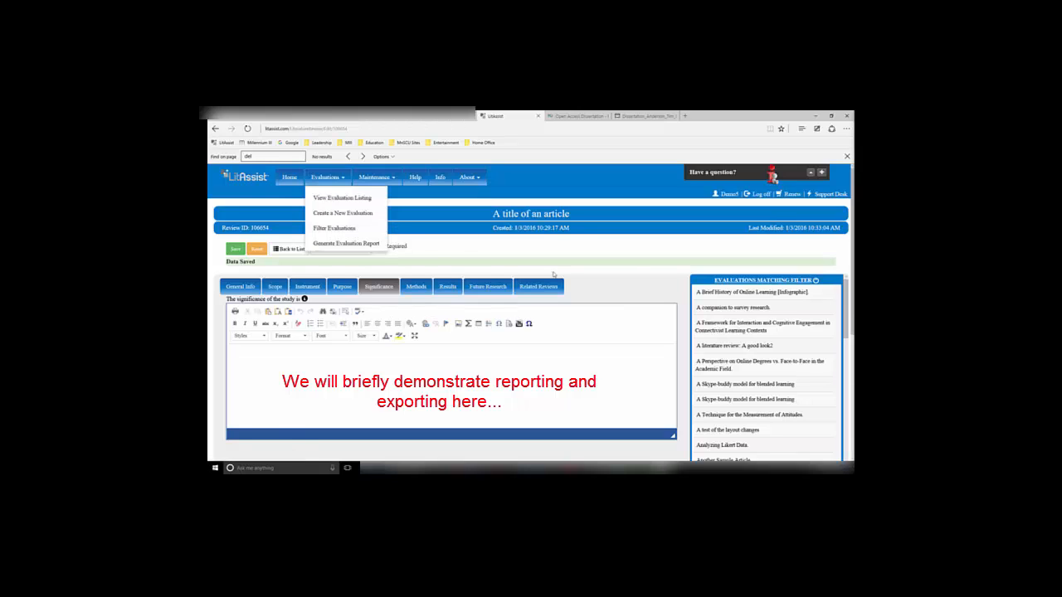
pyautogui.click(336, 230)
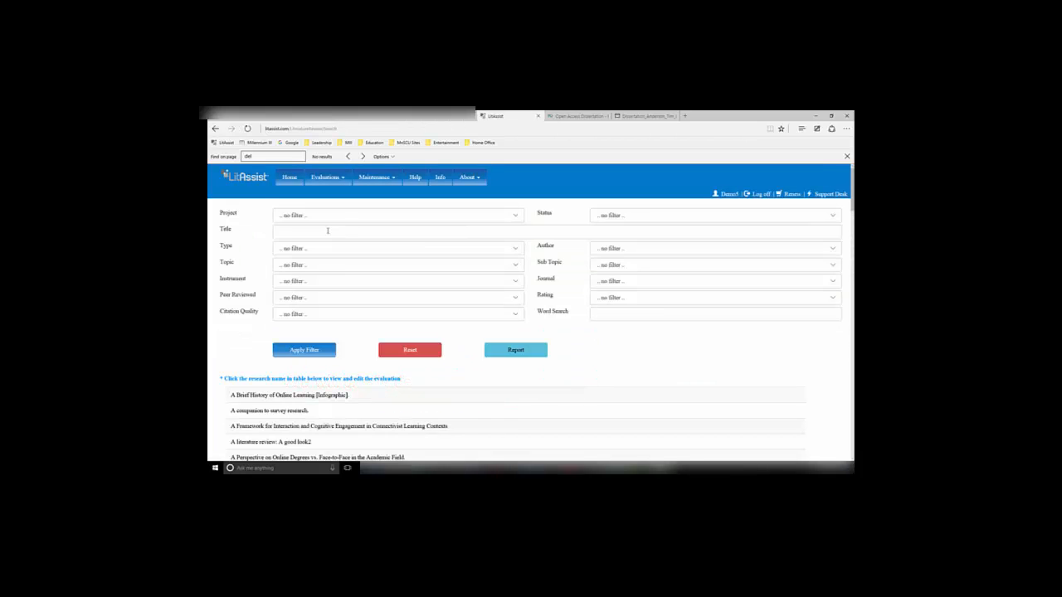
pyautogui.click(301, 217)
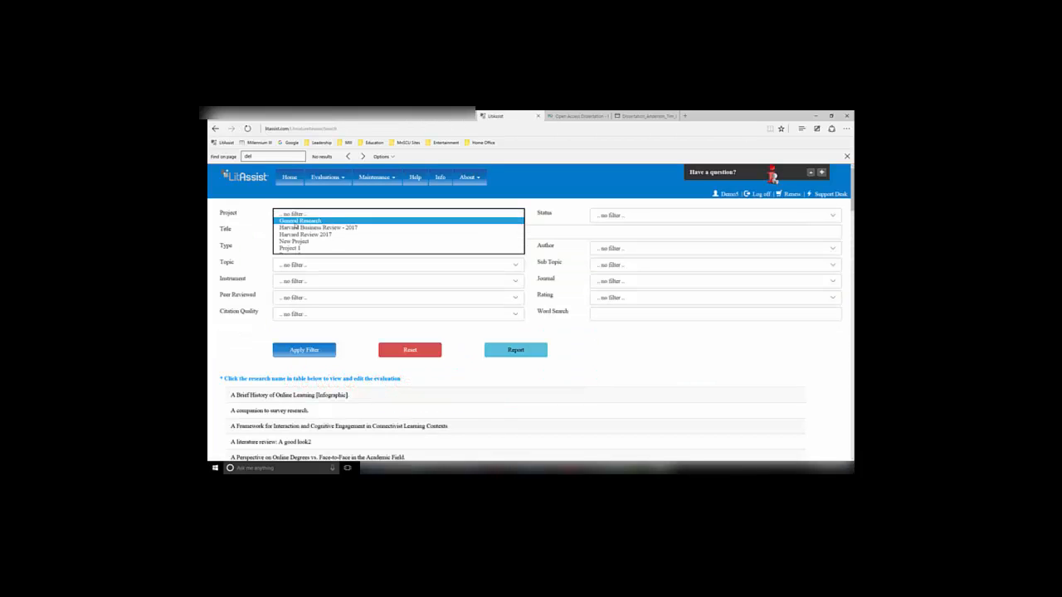
pyautogui.click(289, 229)
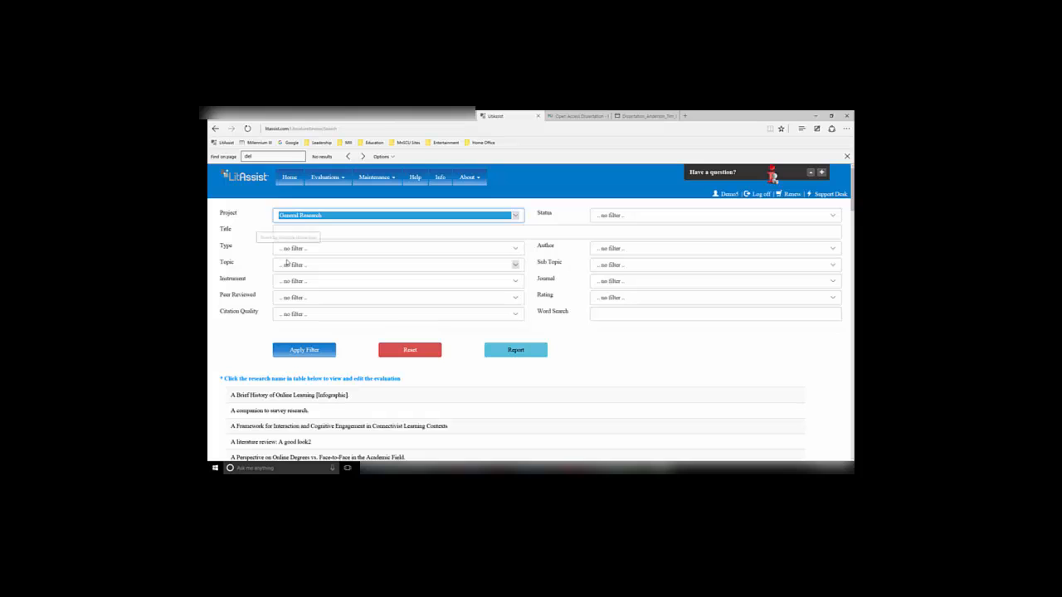
pyautogui.click(286, 265)
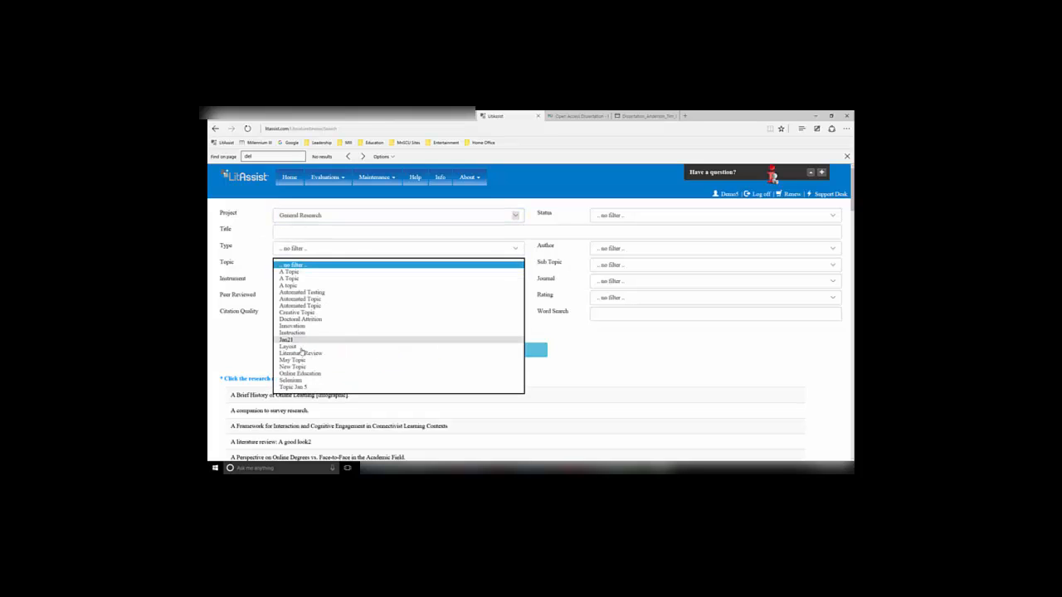
pyautogui.click(302, 354)
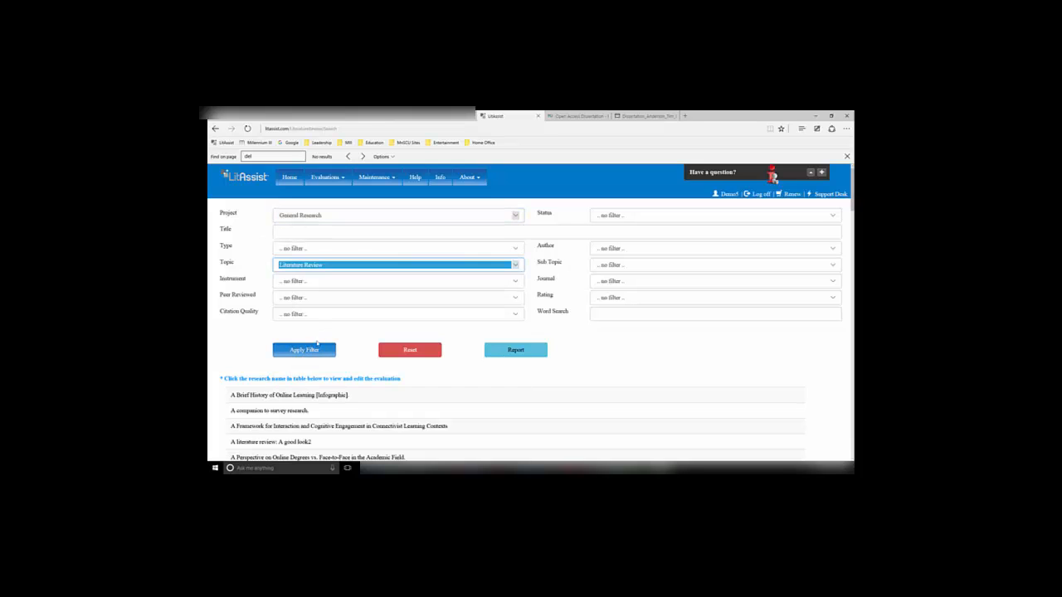
pyautogui.click(307, 351)
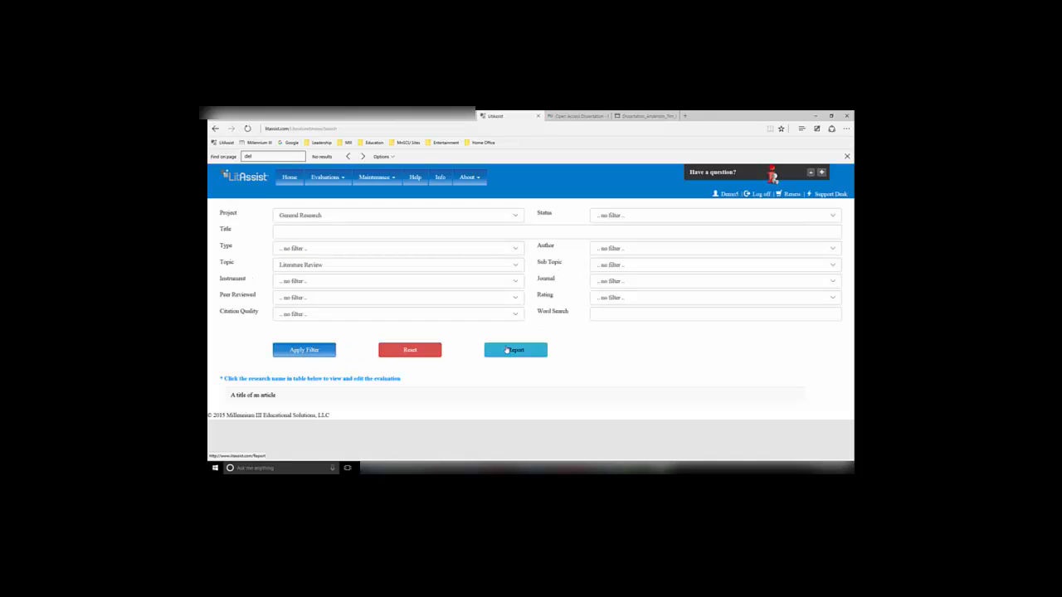
# Generate a report of the filtered evaluations and scroll through it
pyautogui.click(509, 351)
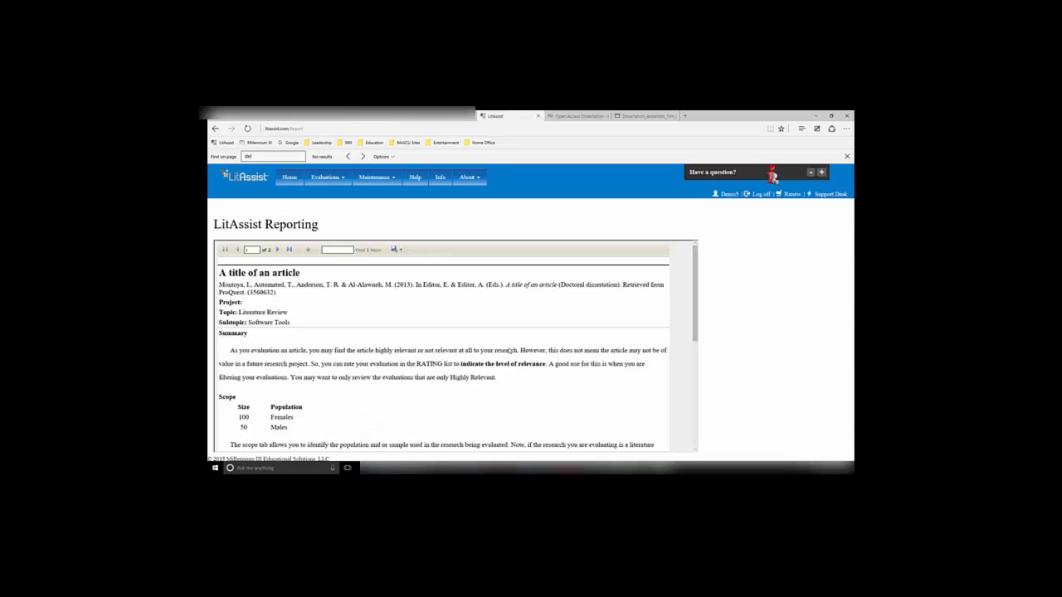
pyautogui.scroll(-5, 510, 350)
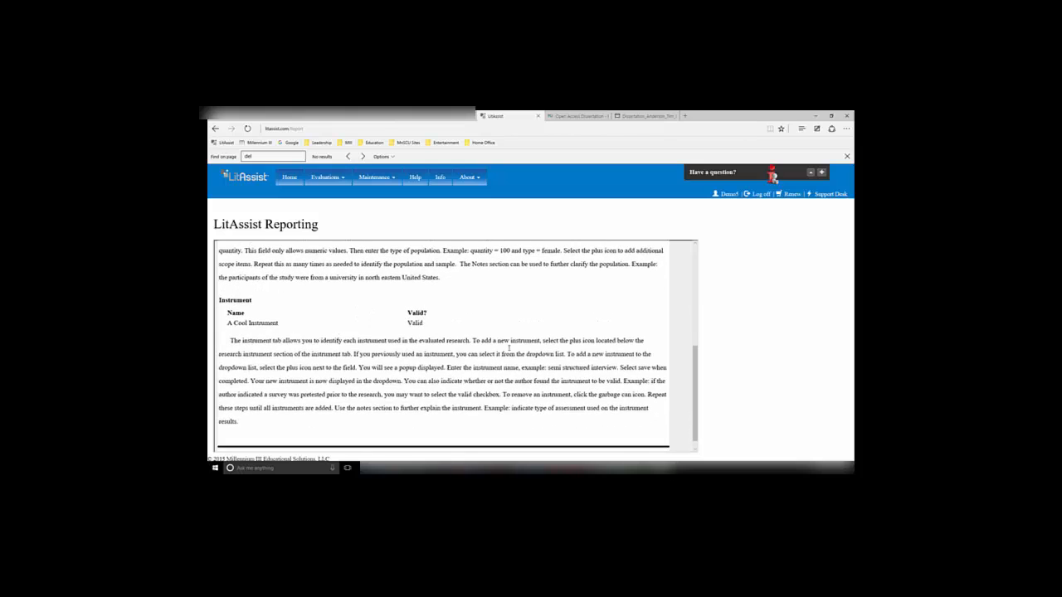
pyautogui.scroll(6, 510, 349)
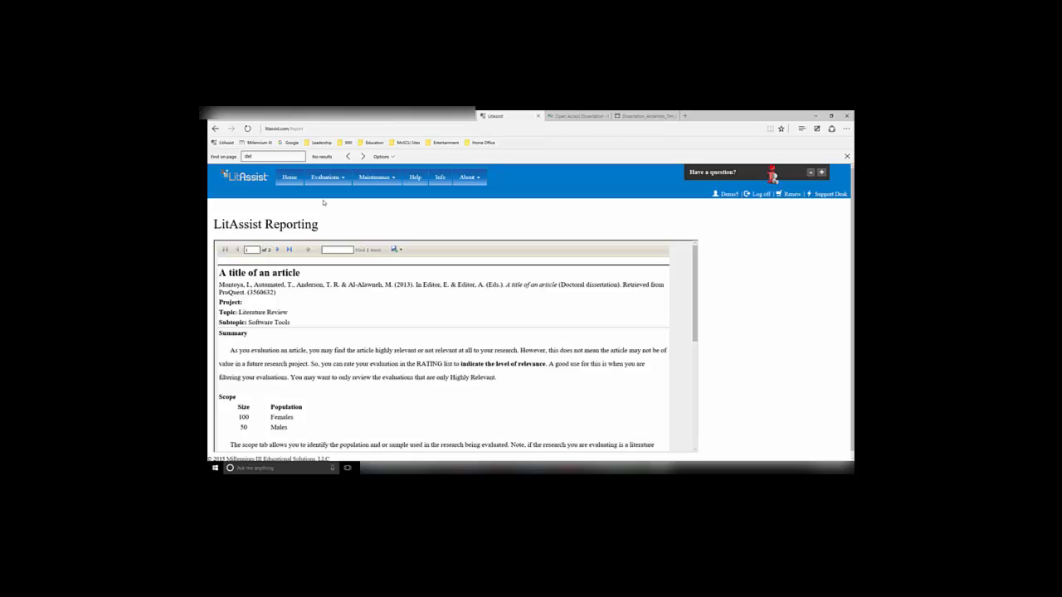
# Export the report to Word and open the downloaded document
pyautogui.click(396, 249)
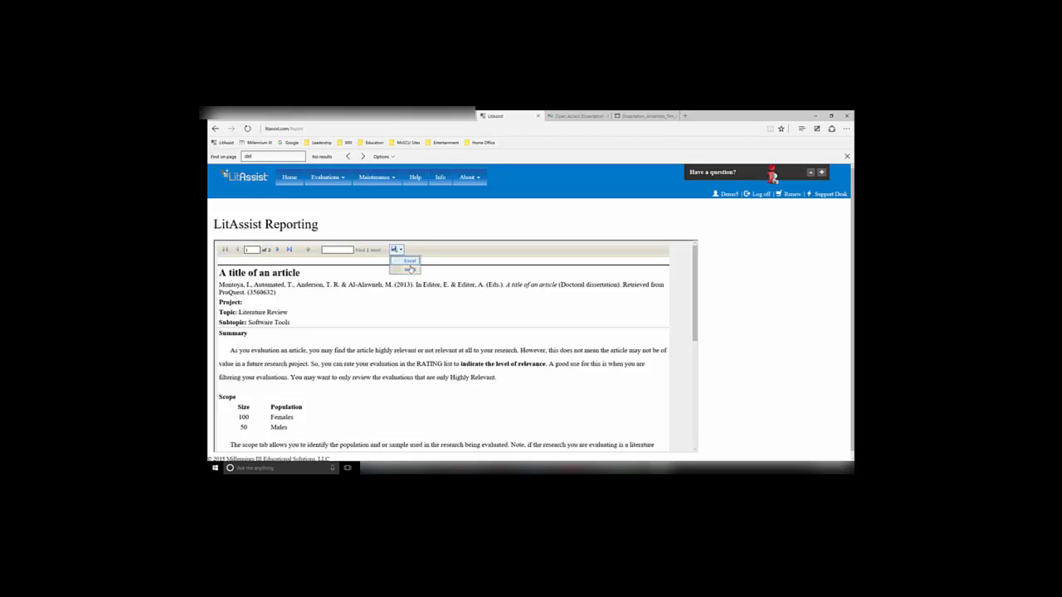
pyautogui.click(409, 270)
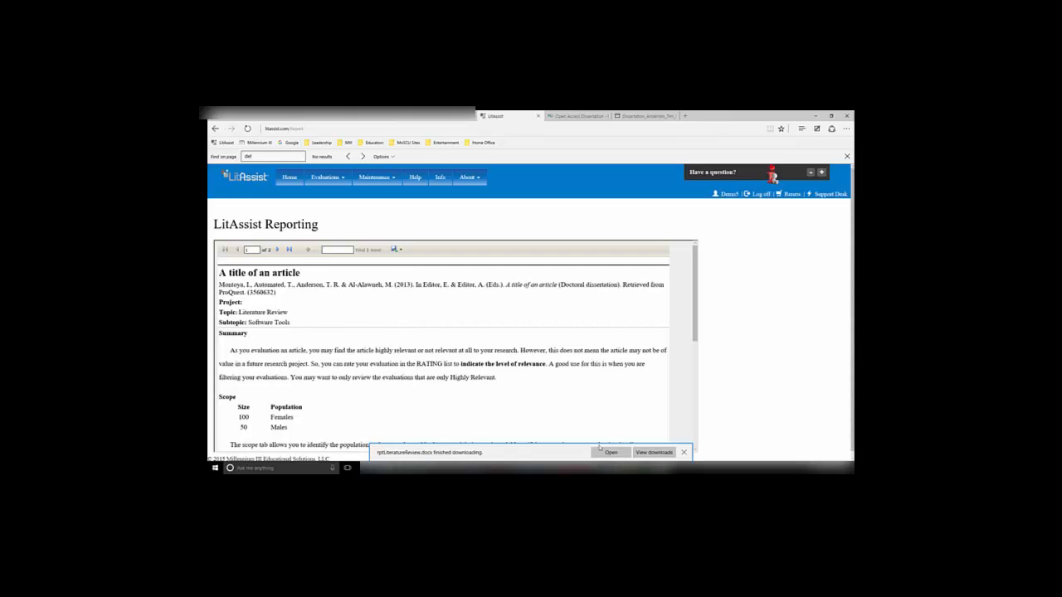
pyautogui.click(610, 453)
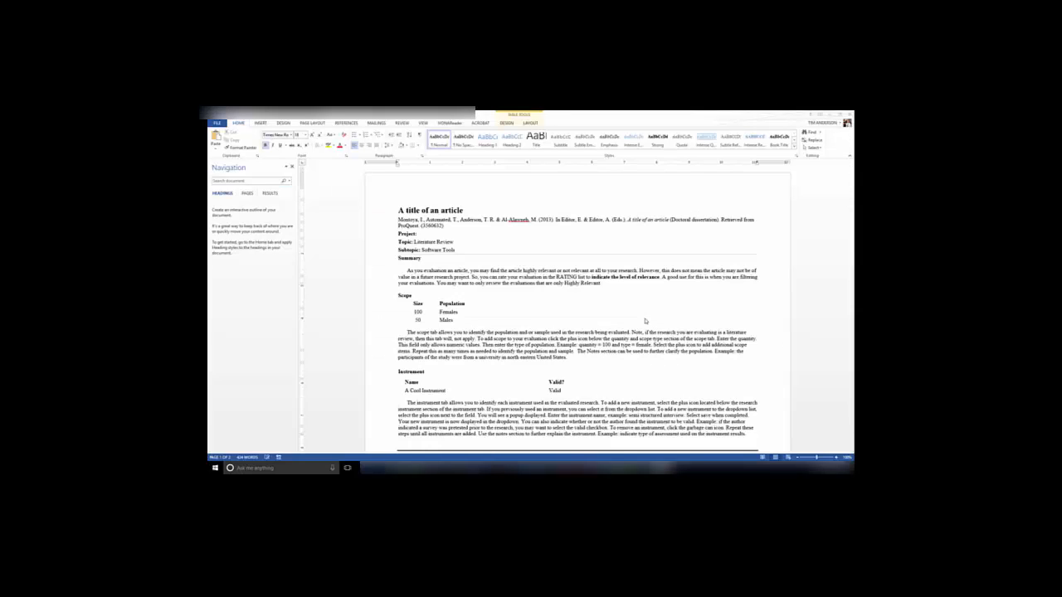
pyautogui.scroll(-3, 645, 323)
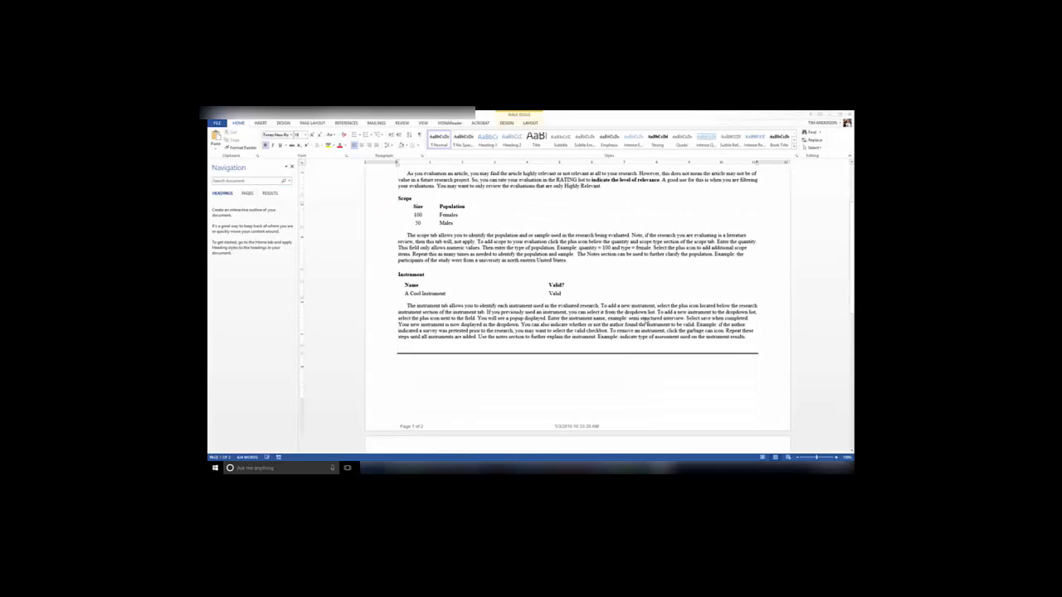
pyautogui.scroll(3, 645, 321)
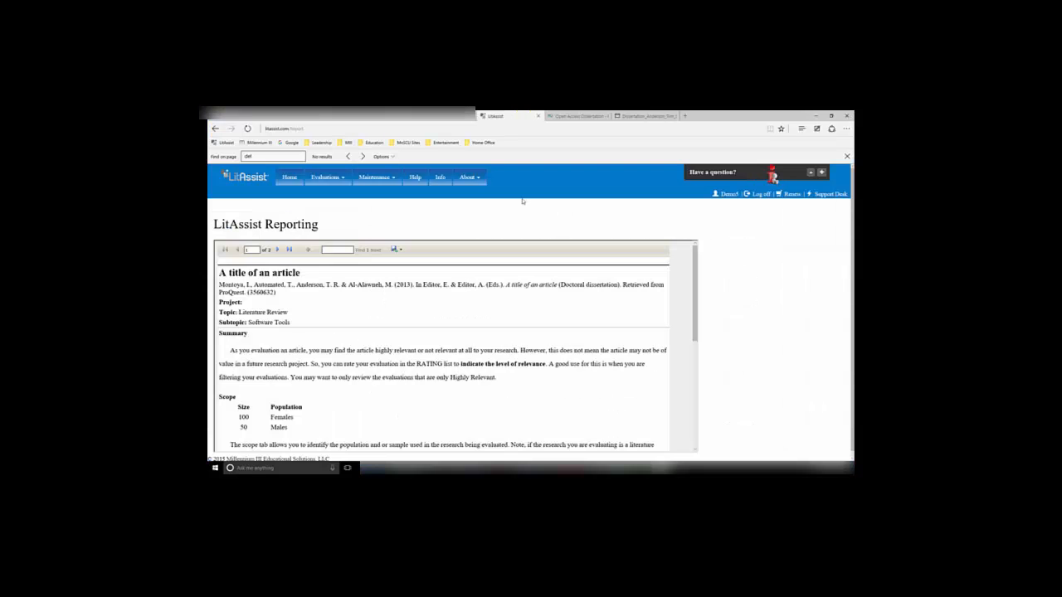
# Open the evaluation listing
pyautogui.click(320, 180)
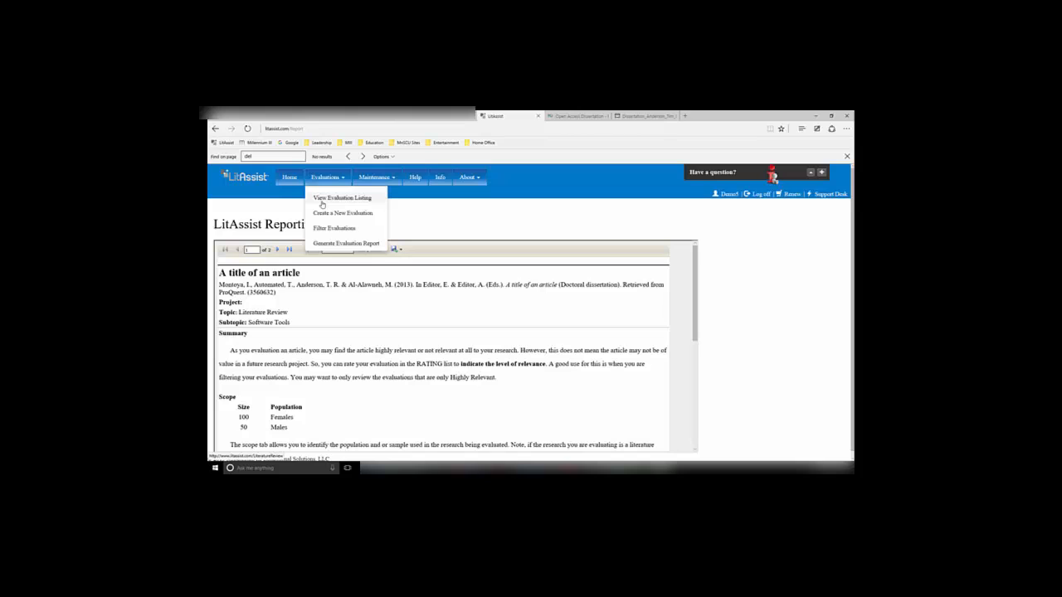
pyautogui.click(322, 203)
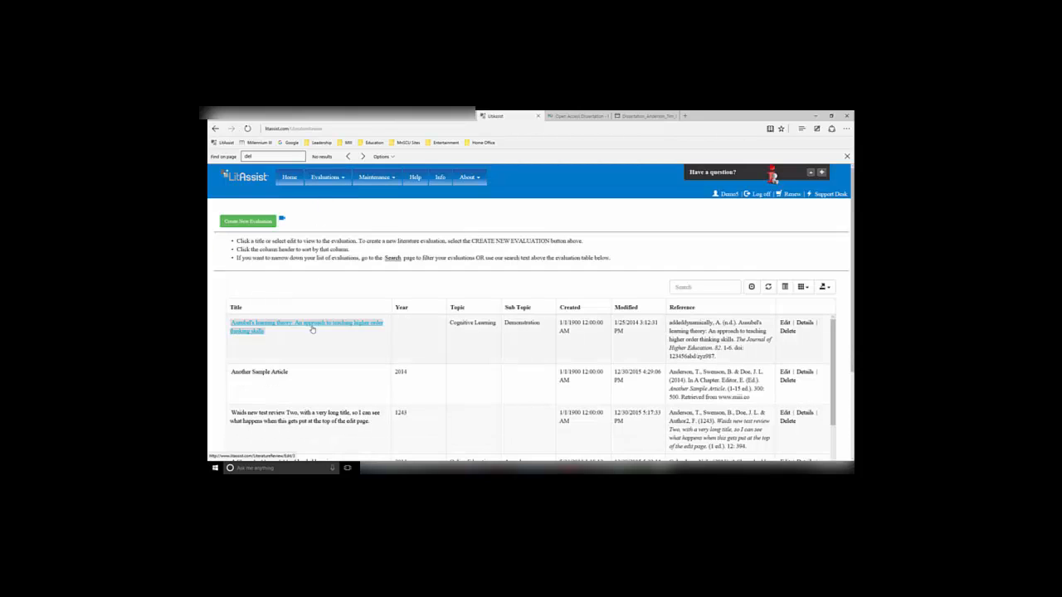
# Filter the evaluations by topic Literature Review
pyautogui.click(312, 325)
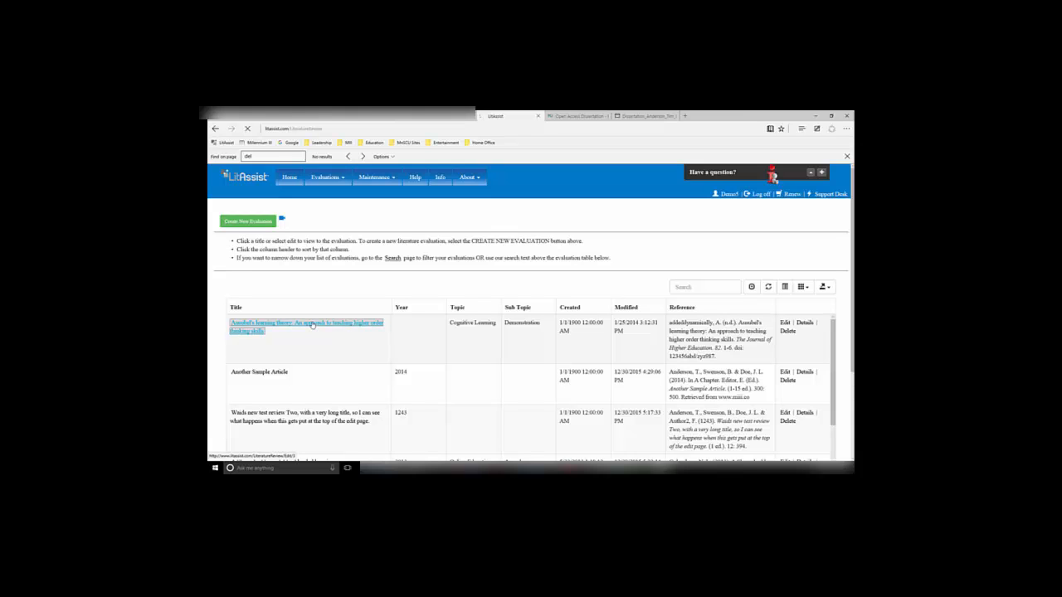
pyautogui.scroll(-5, 312, 325)
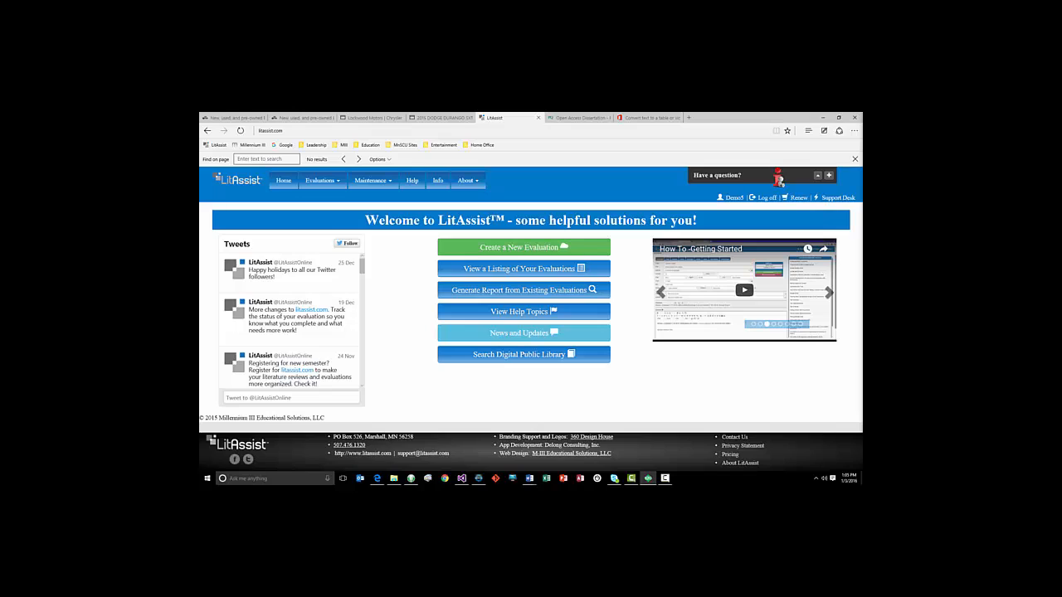
pyautogui.click(323, 184)
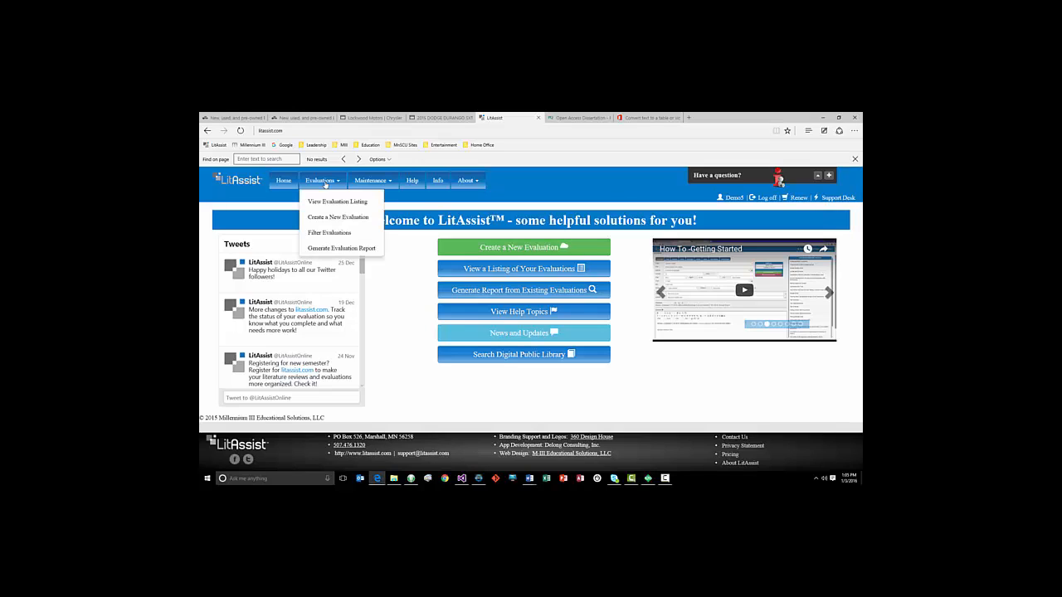
pyautogui.click(320, 232)
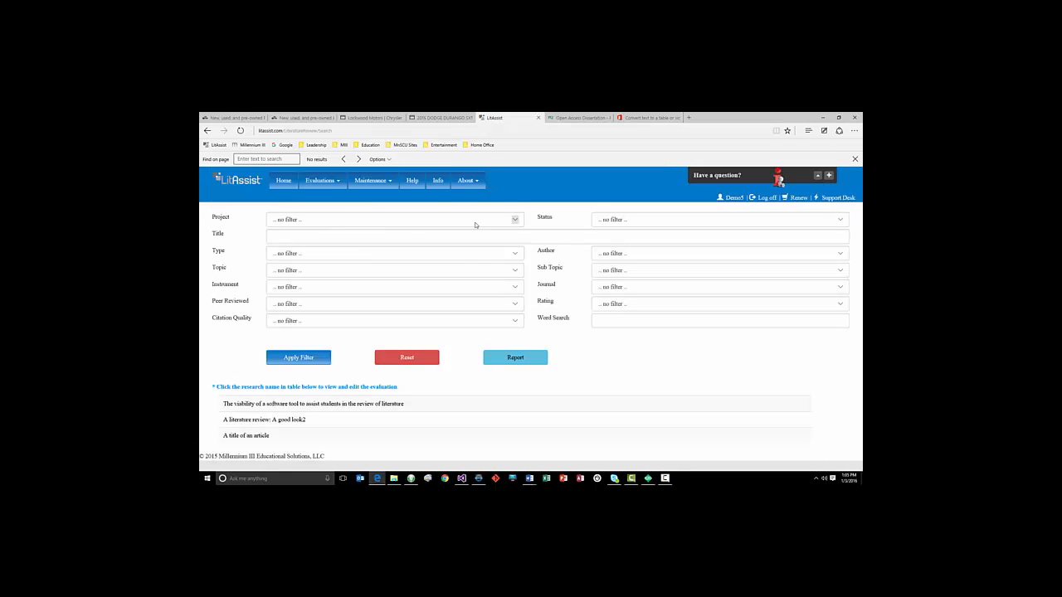
pyautogui.click(510, 269)
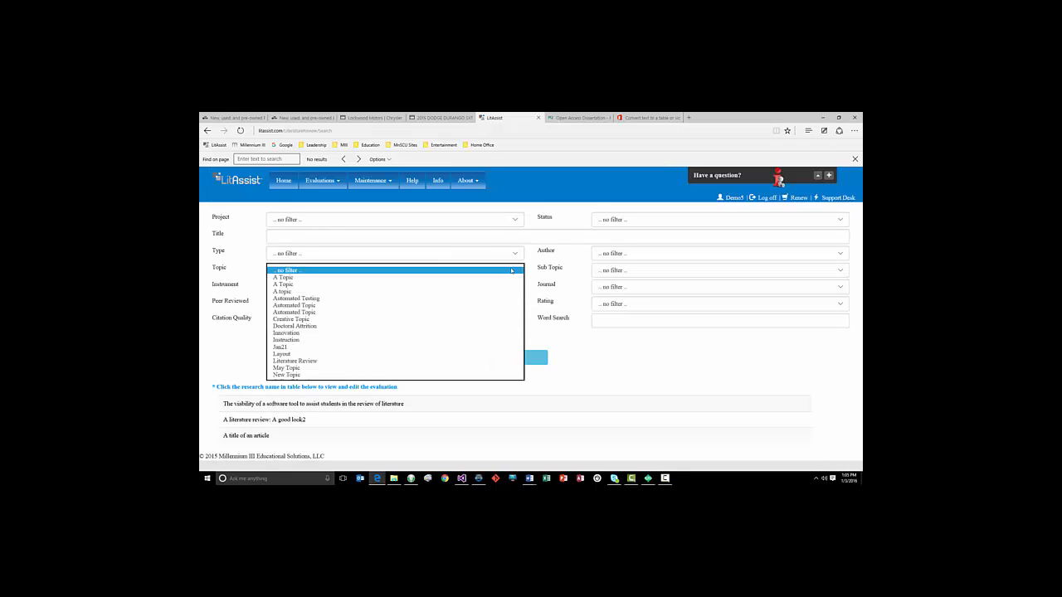
pyautogui.click(302, 361)
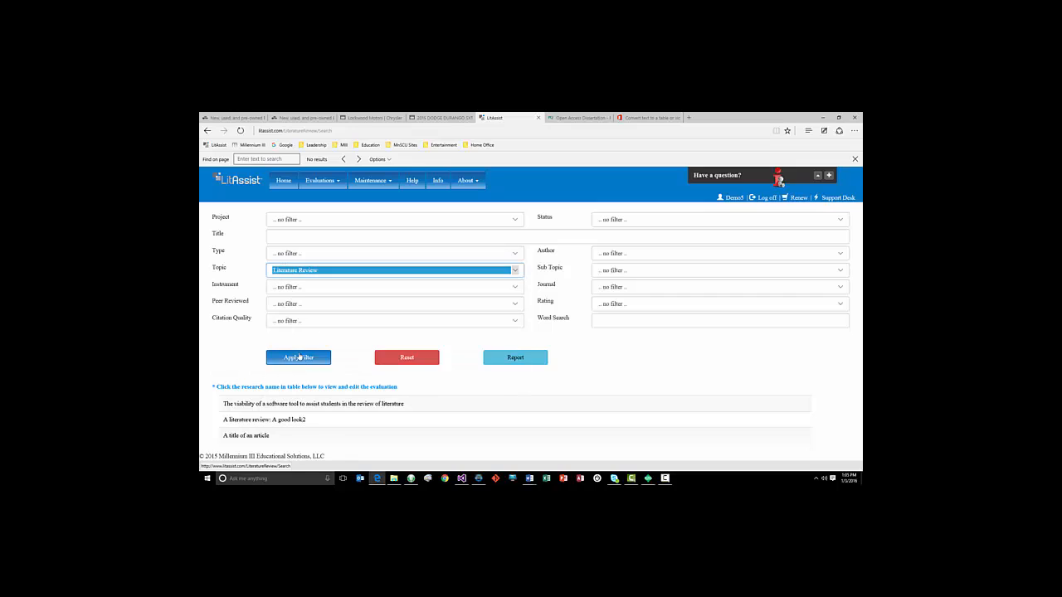
pyautogui.click(300, 358)
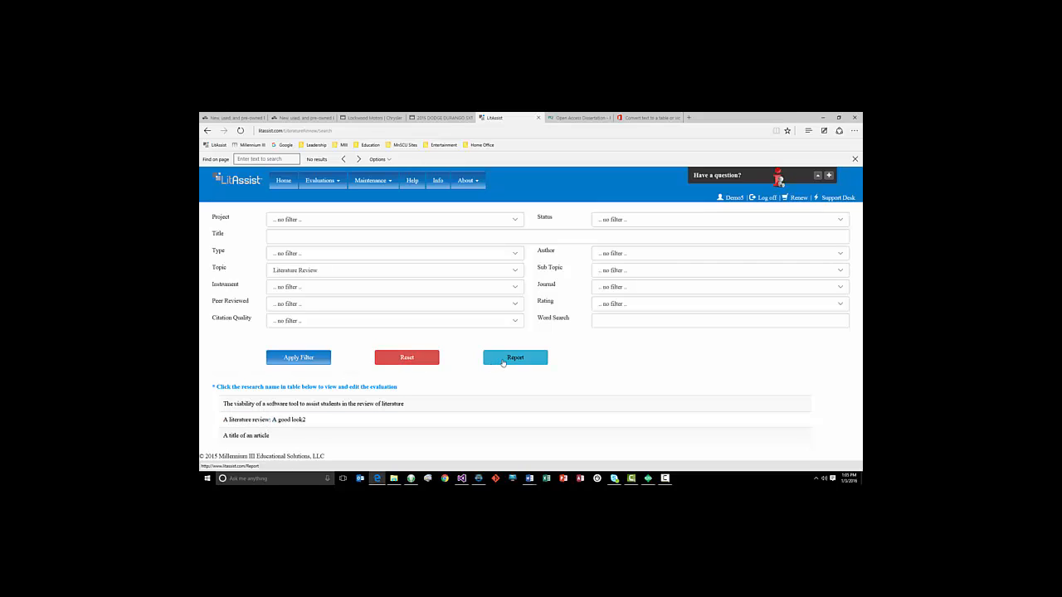
# Generate a report of the filtered evaluations and export it to Word
pyautogui.click(516, 362)
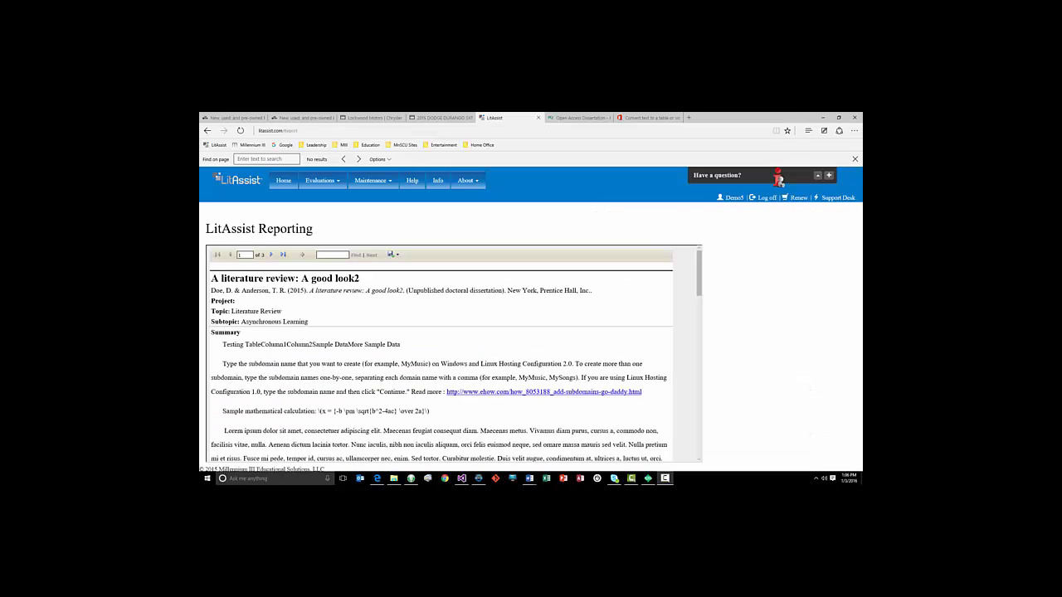
pyautogui.click(393, 255)
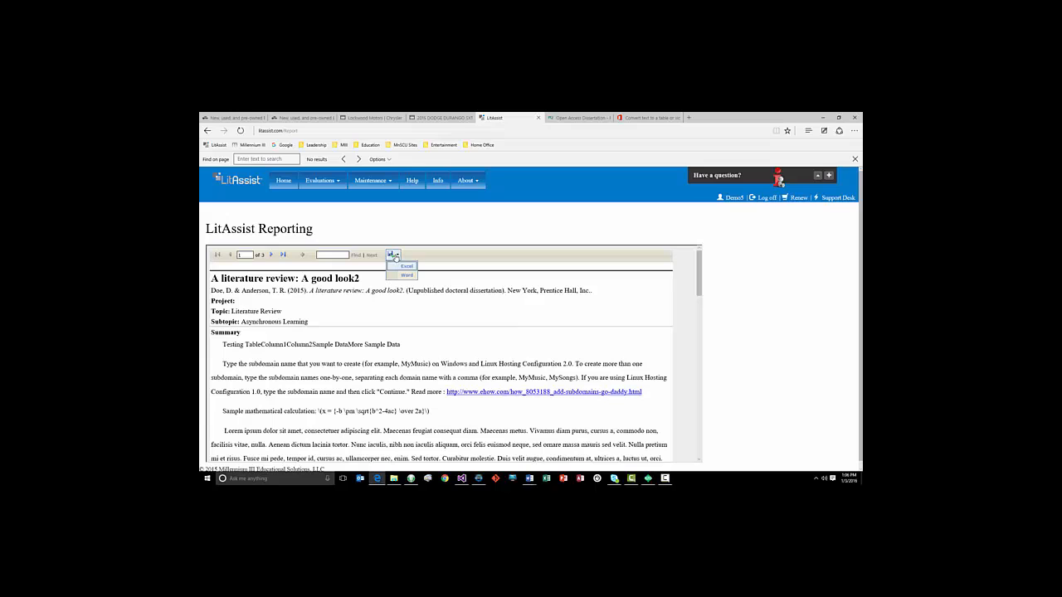
pyautogui.click(399, 275)
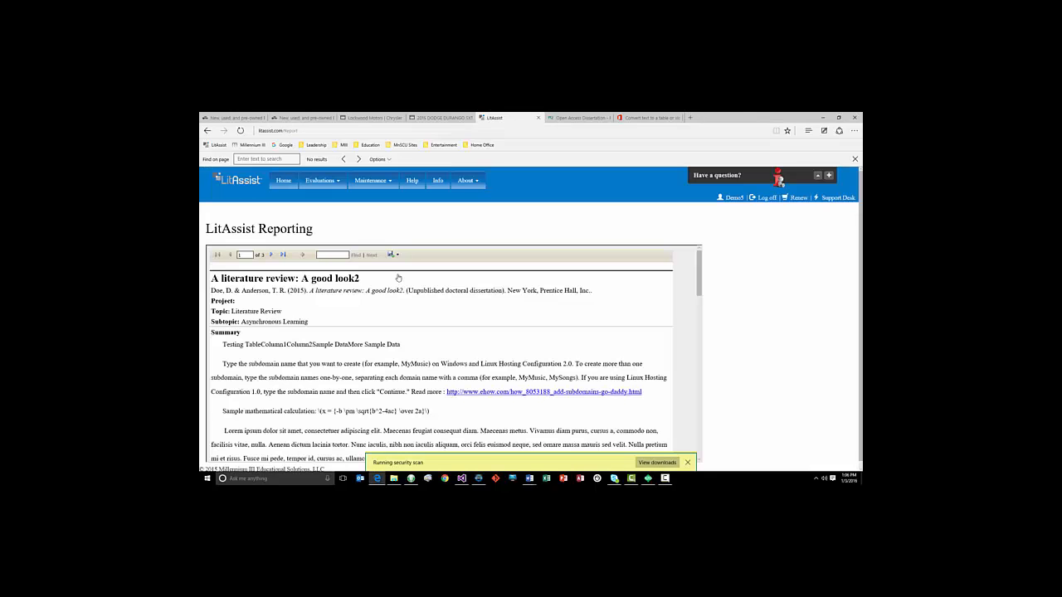
pyautogui.scroll(-3, 398, 310)
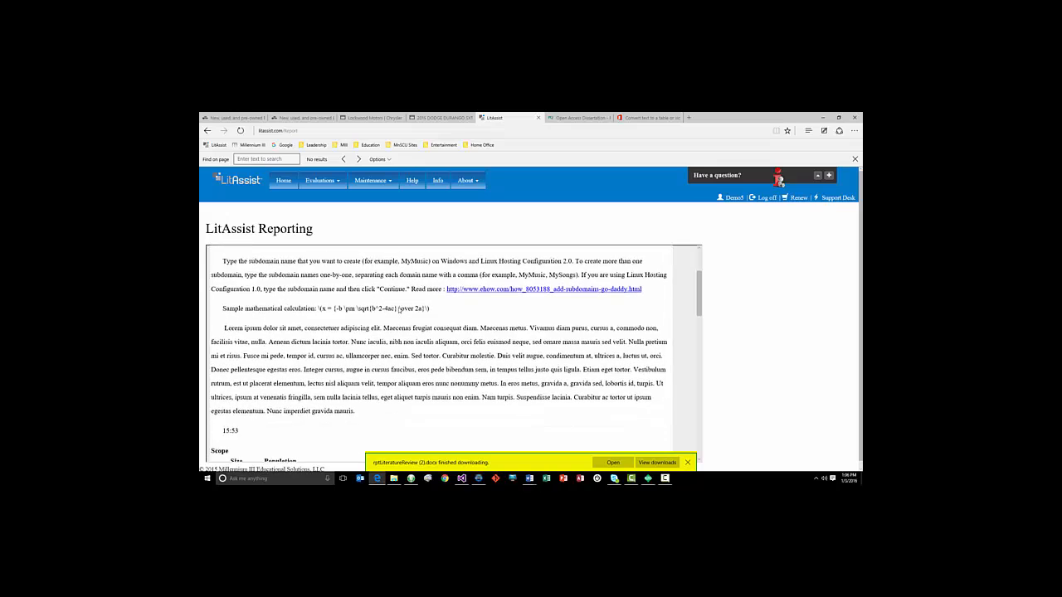
pyautogui.scroll(2, 403, 311)
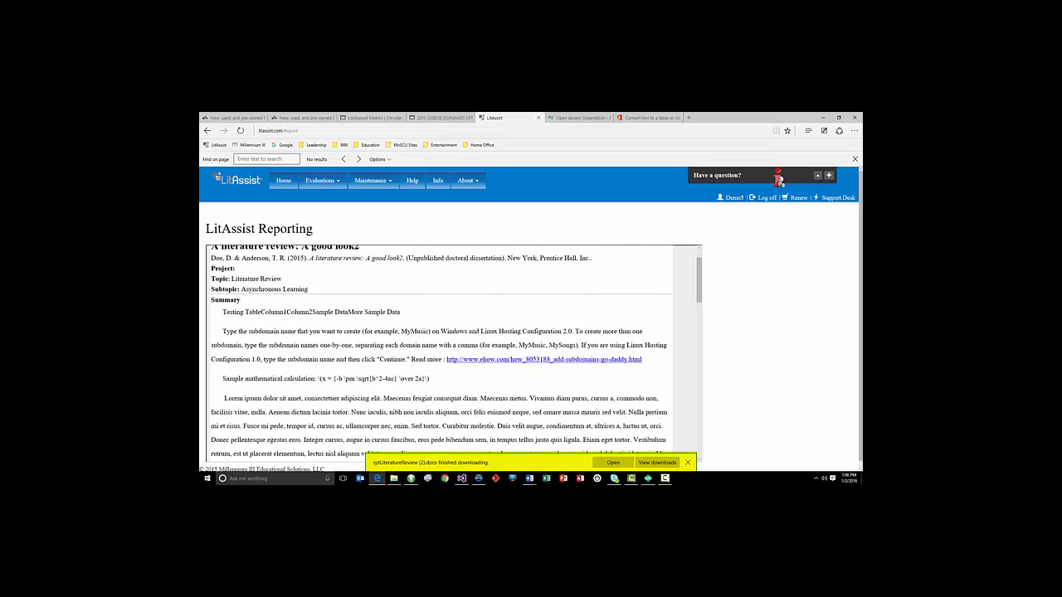
pyautogui.scroll(1, 398, 332)
# Open the evaluation listing and scroll through it
pyautogui.click(324, 180)
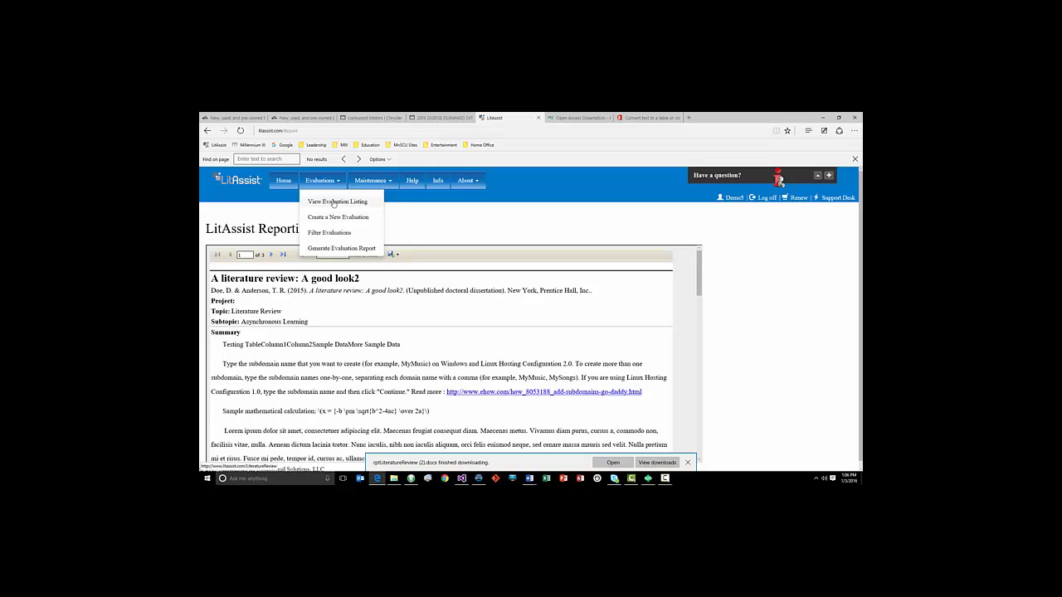
pyautogui.click(334, 202)
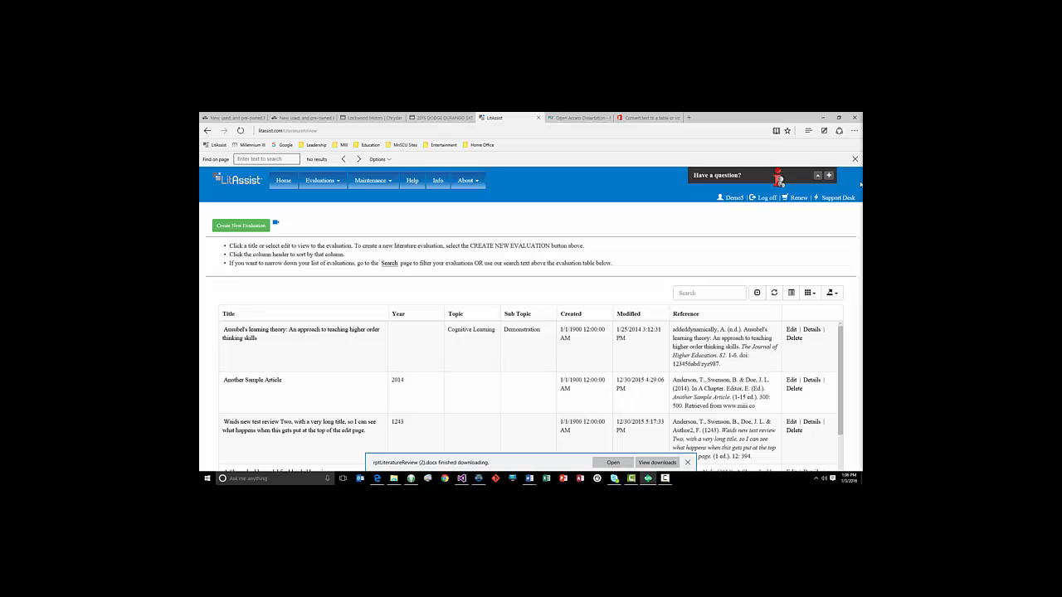
pyautogui.scroll(-1, 593, 323)
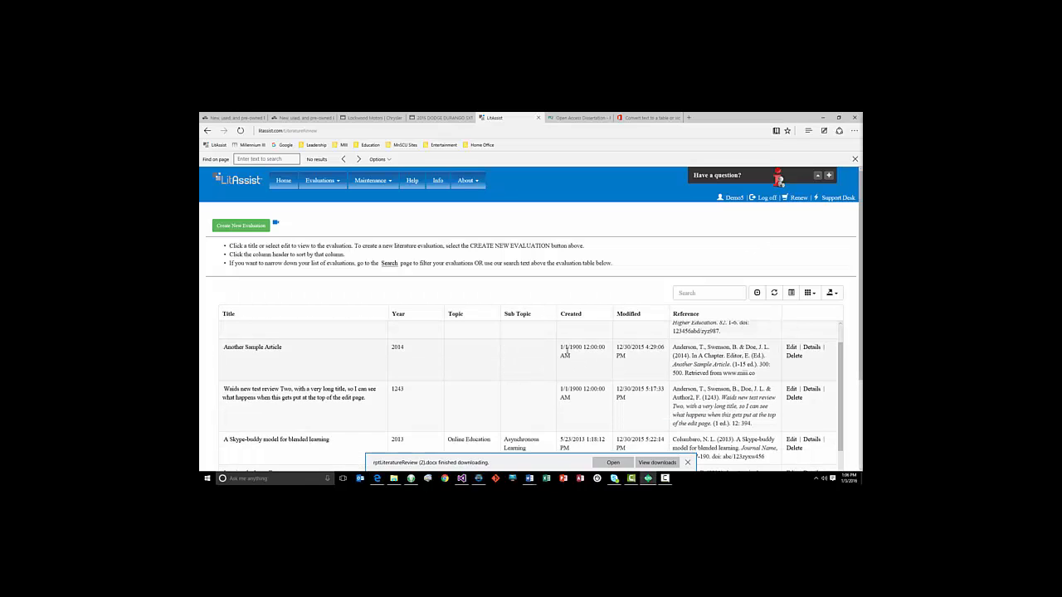
pyautogui.scroll(1, 271, 332)
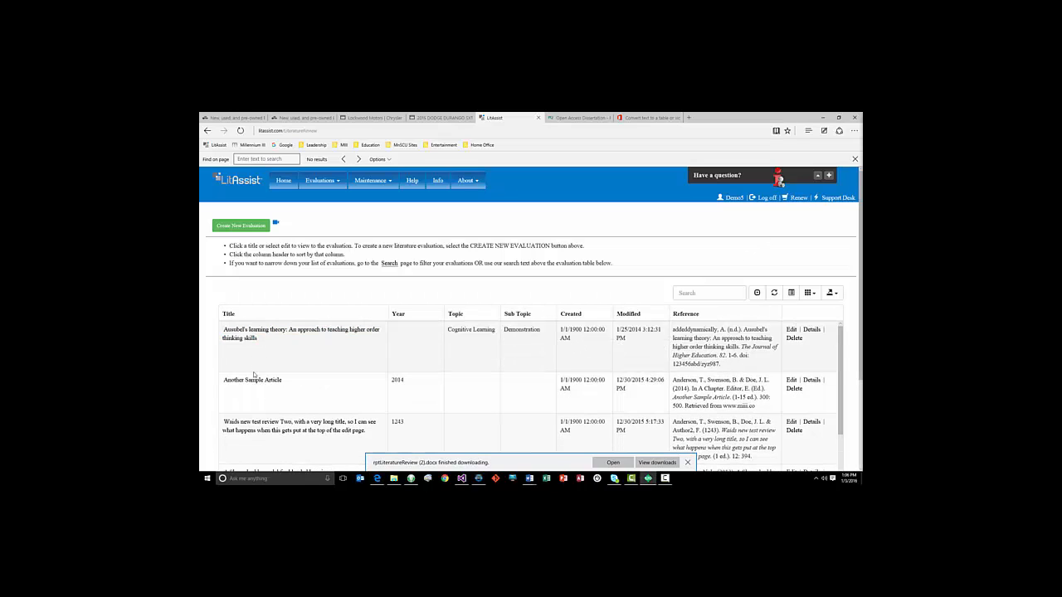
# Open evaluations from the listing and the matching-filter panel, returning to the evaluation list
pyautogui.click(253, 383)
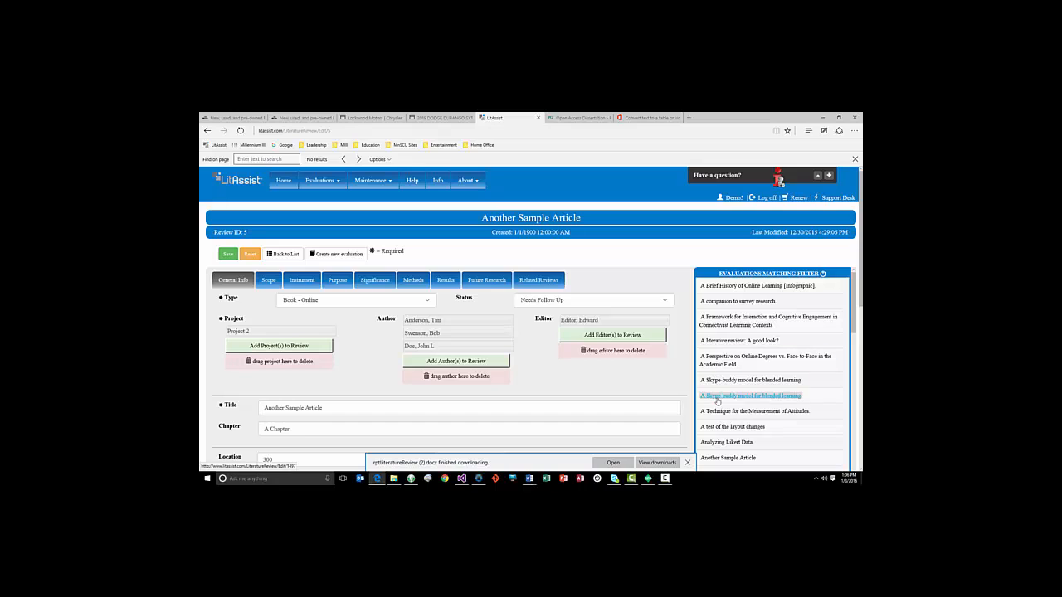
pyautogui.click(713, 397)
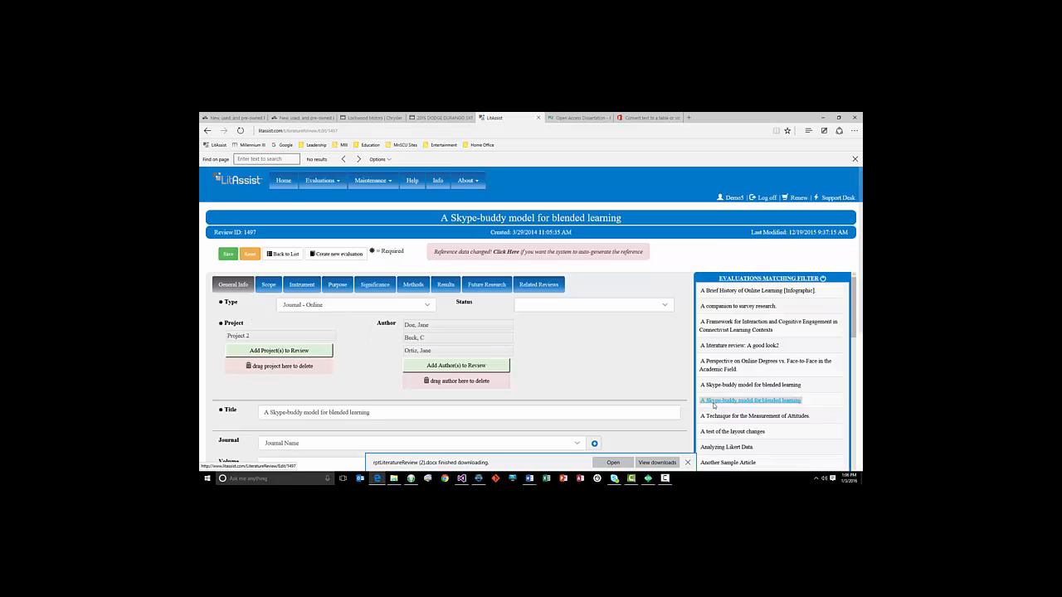
pyautogui.scroll(-5, 722, 403)
pyautogui.click(724, 404)
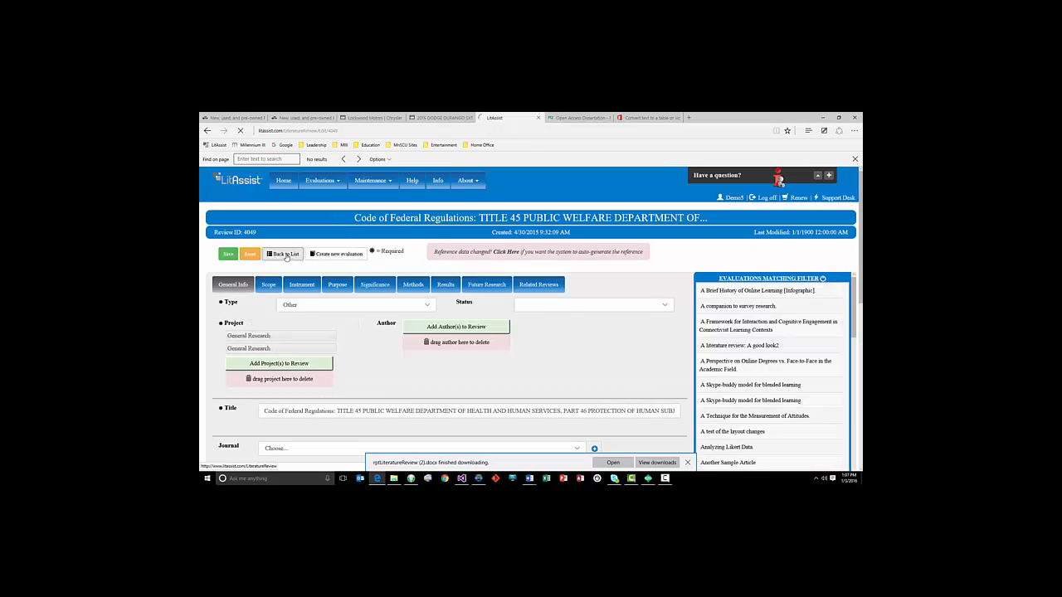
pyautogui.scroll(-2, 387, 275)
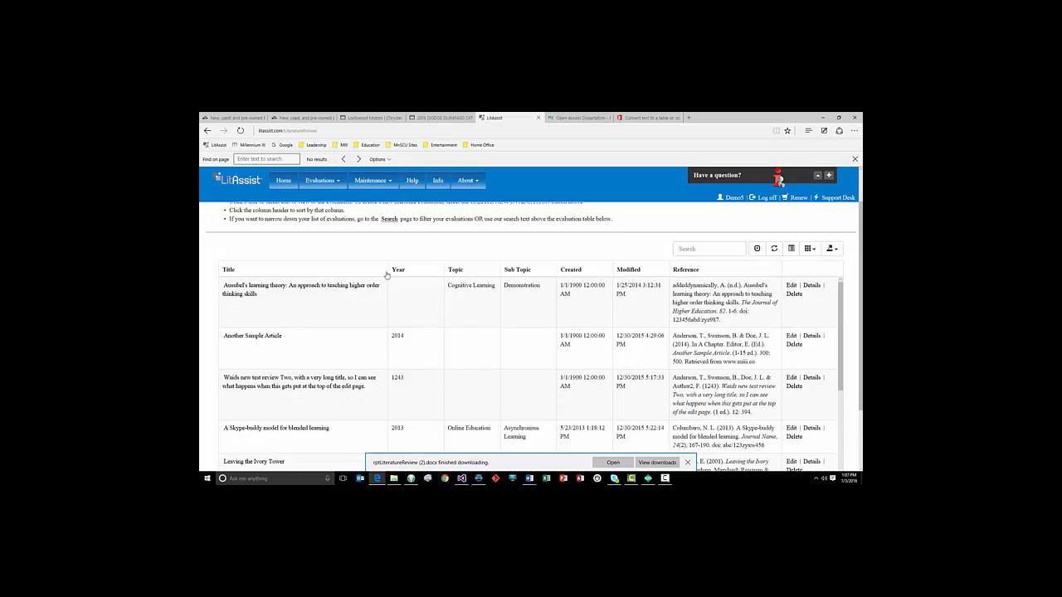
pyautogui.scroll(1, 387, 275)
# Search the evaluation listing for Literature Review
pyautogui.click(691, 292)
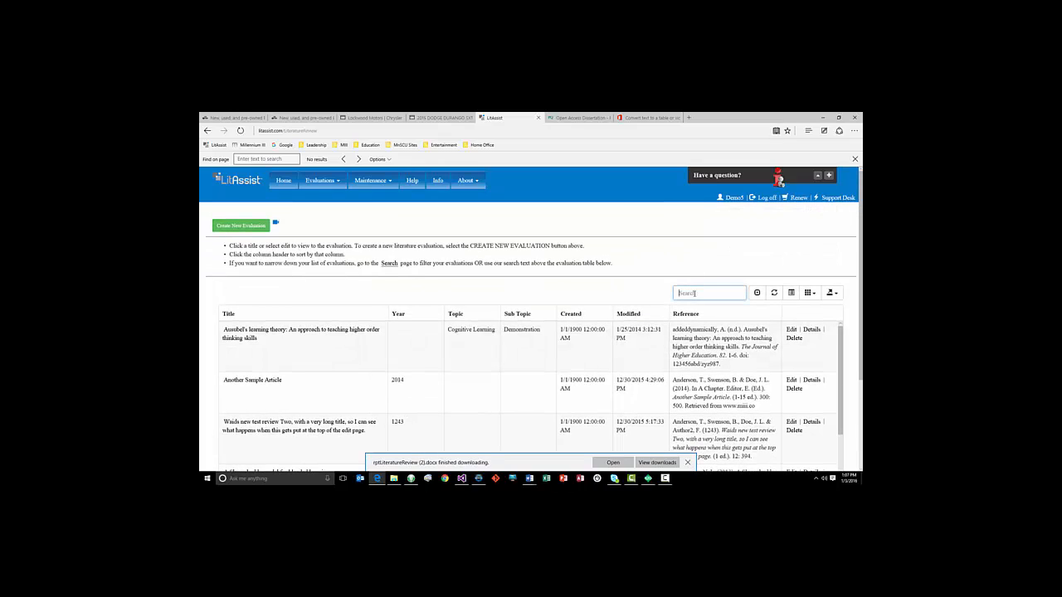
pyautogui.write('Literature Review')
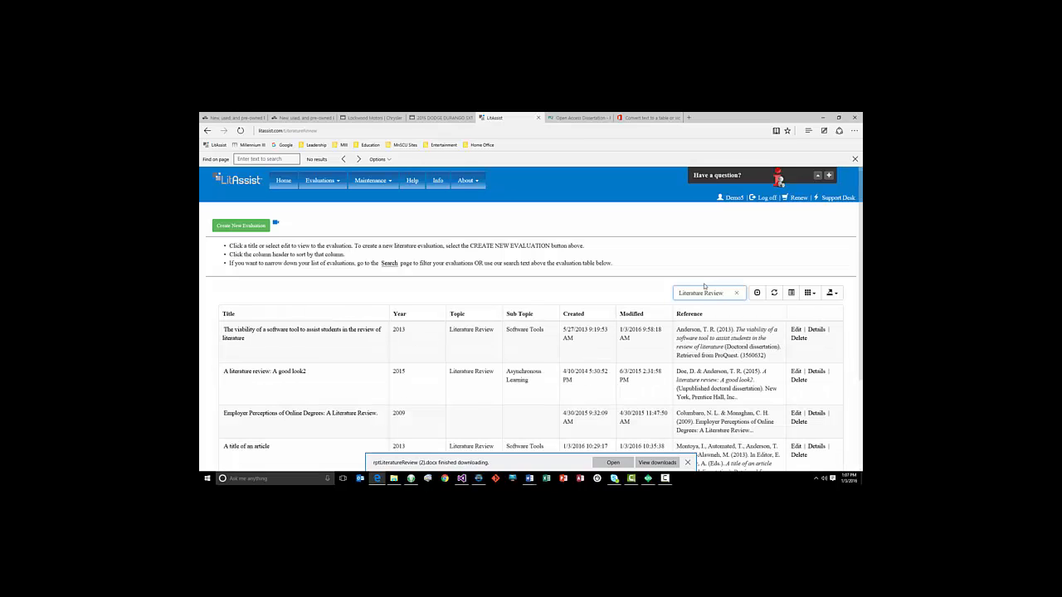
pyautogui.scroll(-1, 711, 317)
pyautogui.scroll(1, 711, 317)
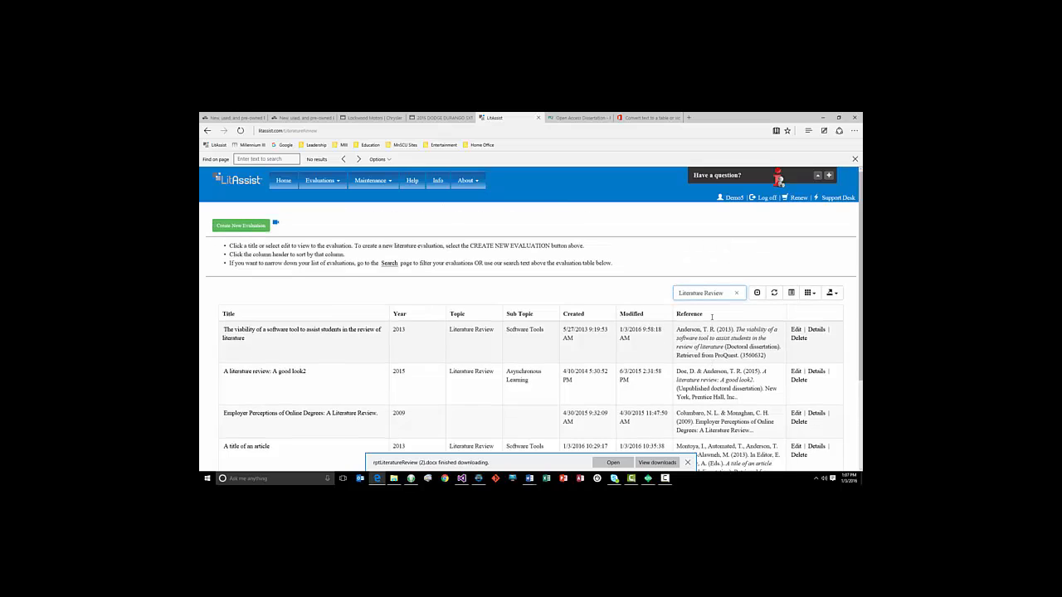
# Hide every column of the evaluation listing except Reference
pyautogui.click(836, 297)
pyautogui.click(813, 295)
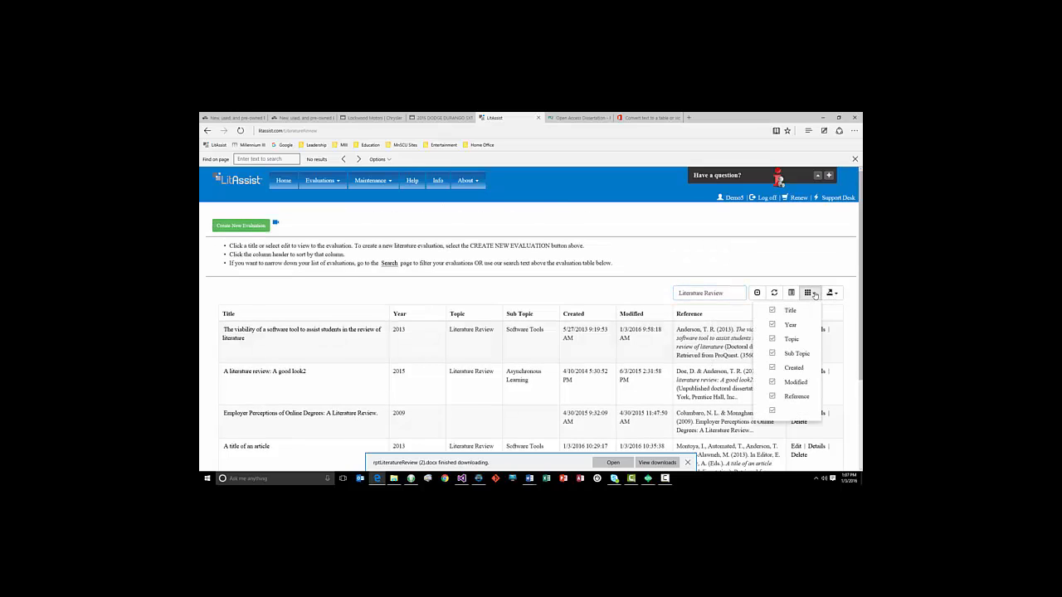
pyautogui.click(771, 311)
pyautogui.click(772, 324)
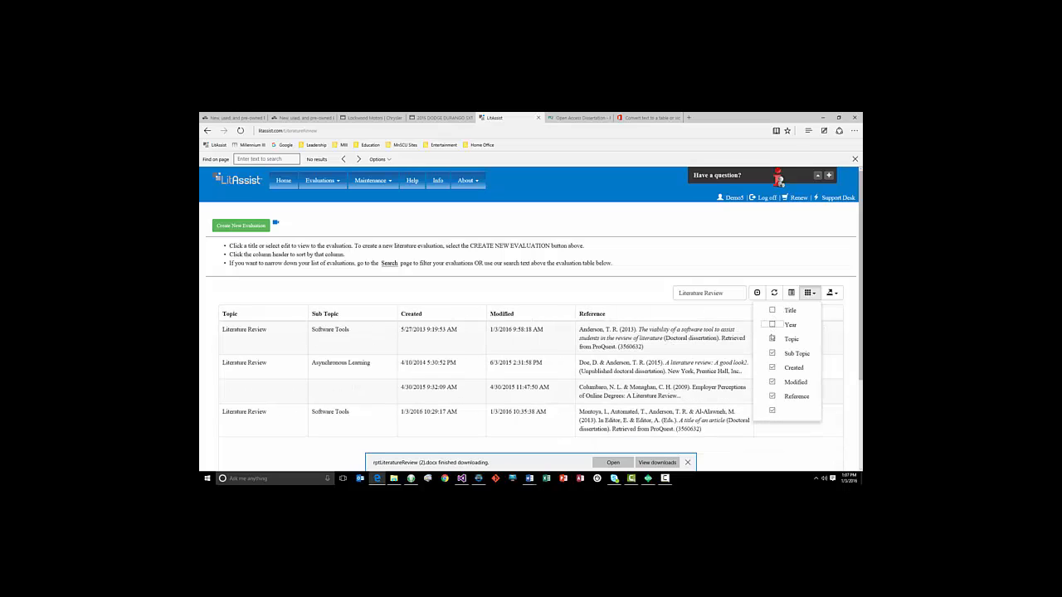
pyautogui.click(771, 338)
pyautogui.click(771, 353)
pyautogui.click(772, 368)
pyautogui.click(772, 382)
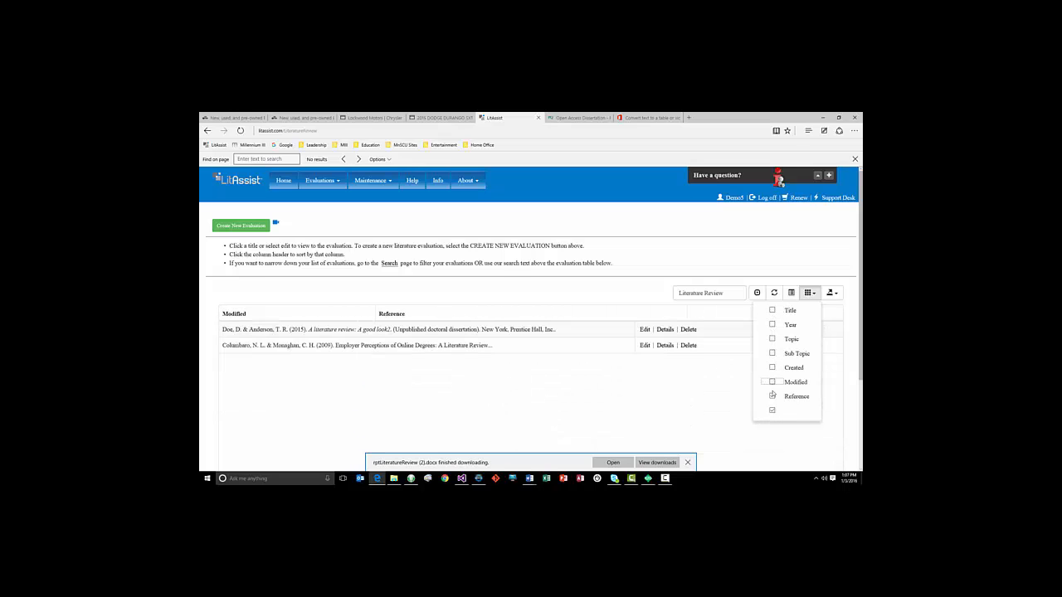
pyautogui.click(772, 410)
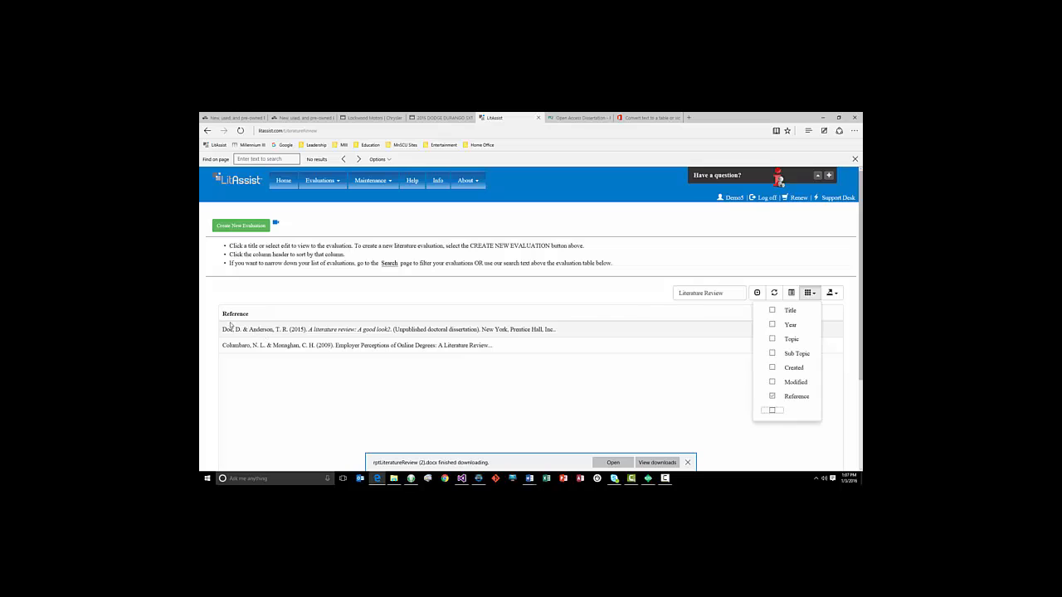
# Copy the listed references into a Word document and convert the table to text separated by paragraph marks
pyautogui.moveTo(221, 316); pyautogui.dragTo(522, 354)
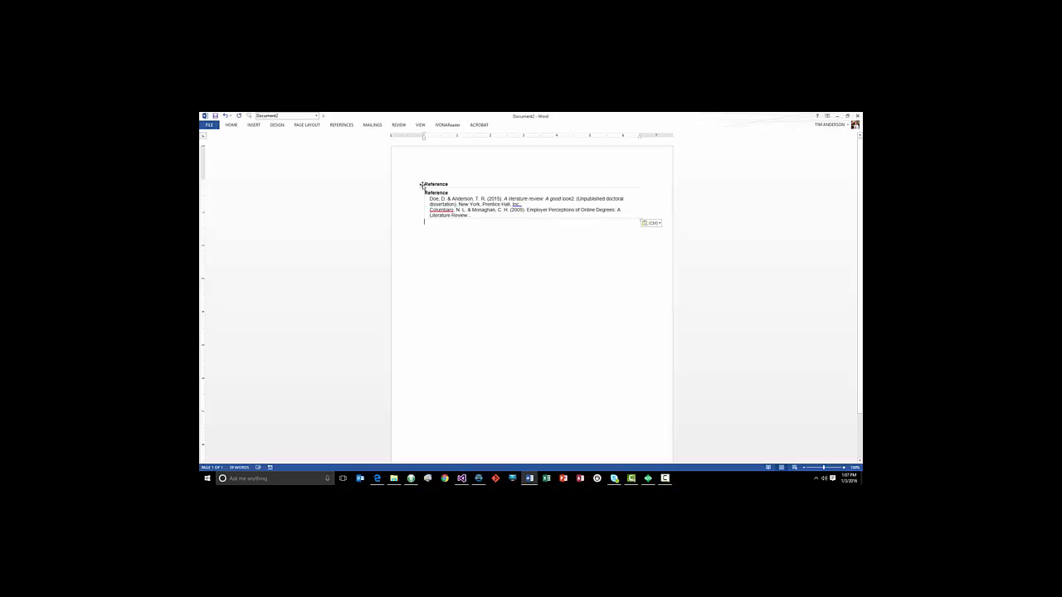
pyautogui.click(422, 184)
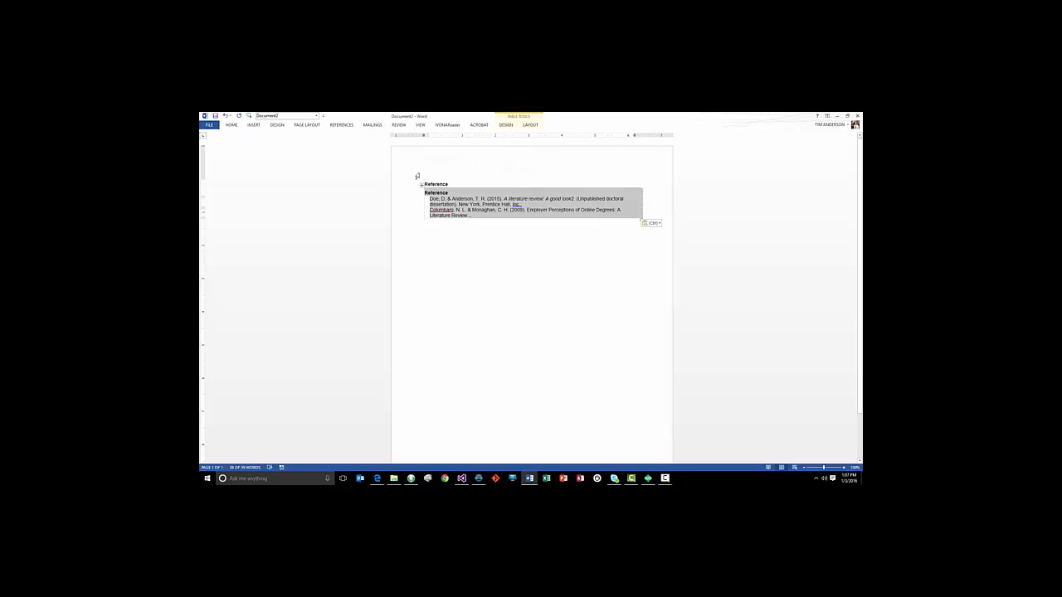
pyautogui.click(533, 125)
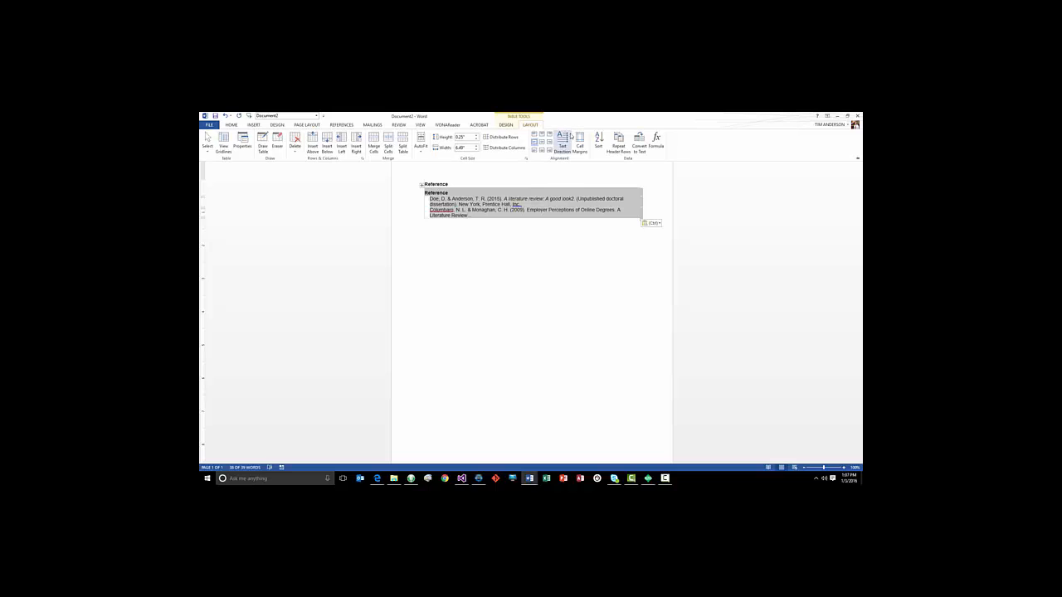
pyautogui.click(640, 148)
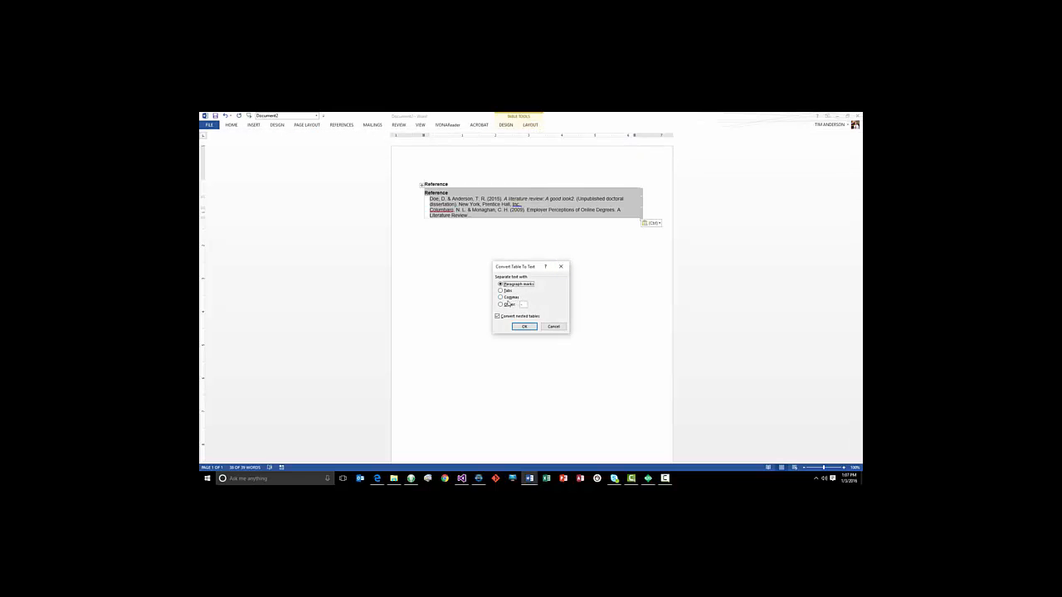
pyautogui.click(517, 326)
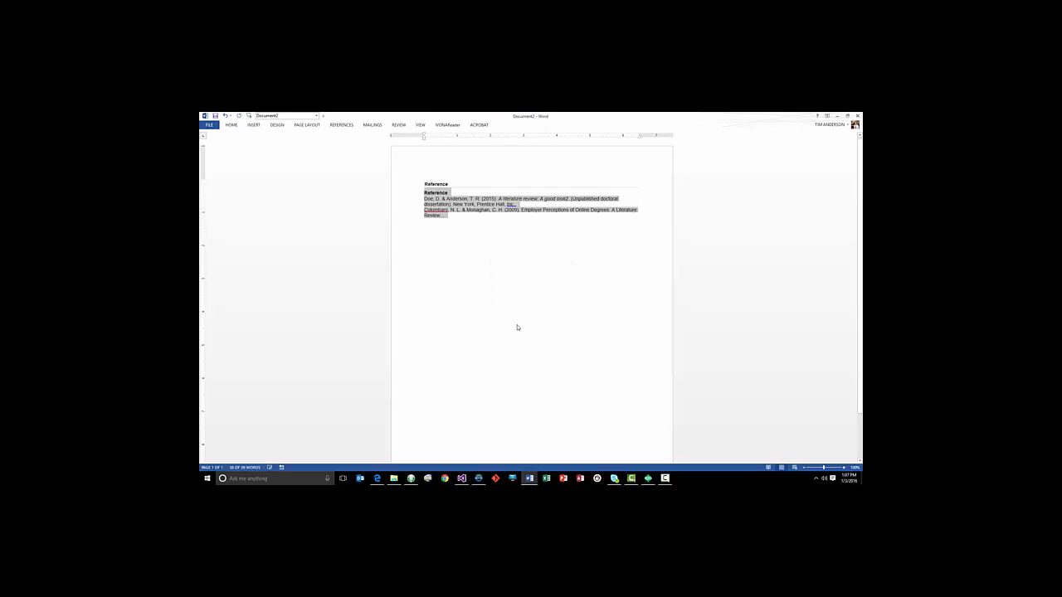
# Give the selected reference paragraphs a hanging indent
pyautogui.click(480, 230)
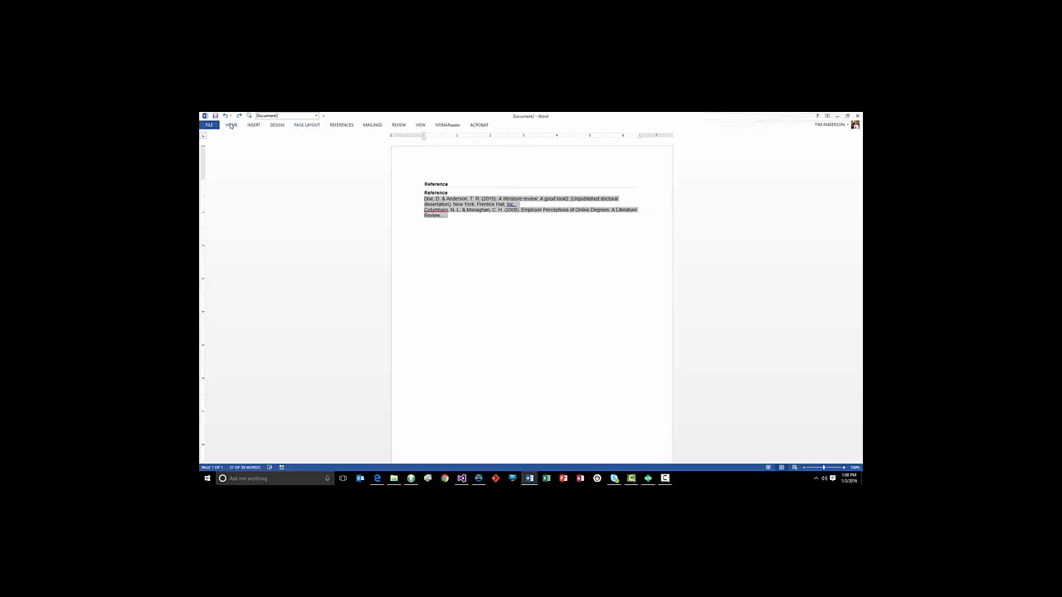
pyautogui.click(231, 124)
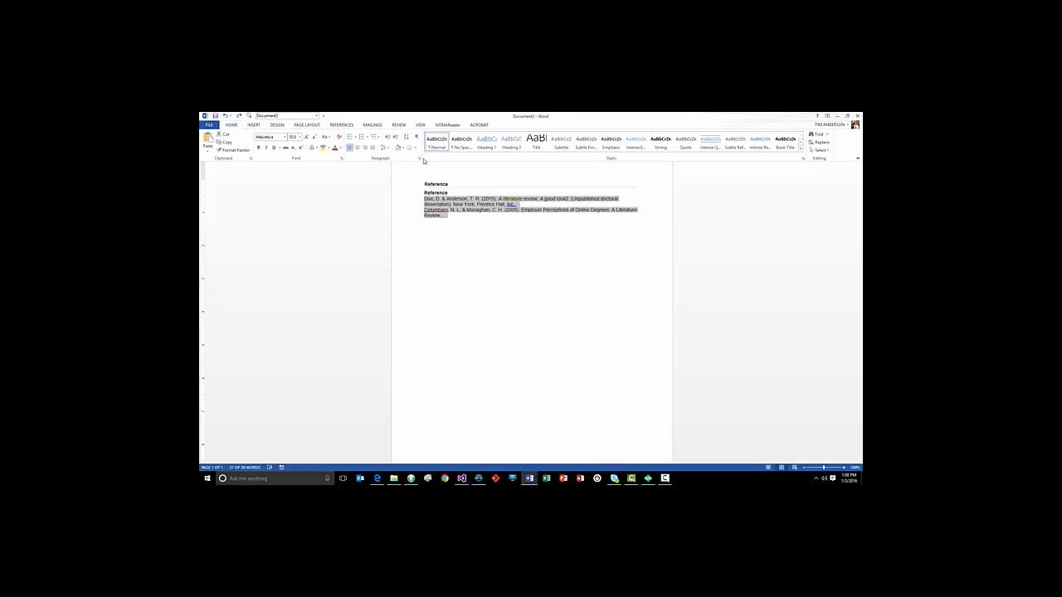
pyautogui.click(421, 158)
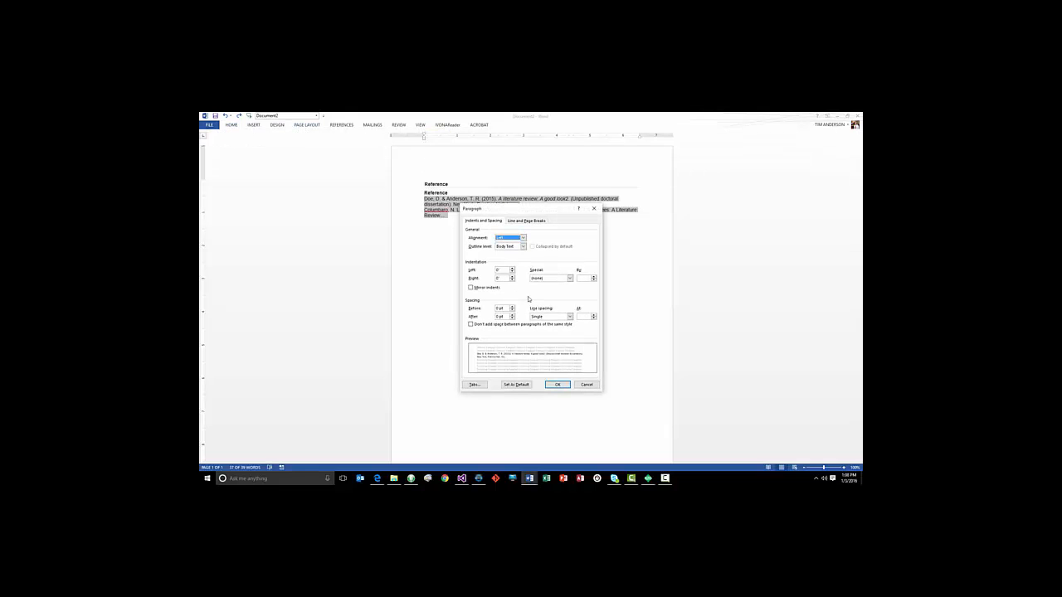
pyautogui.click(569, 278)
pyautogui.click(546, 294)
pyautogui.click(558, 384)
pyautogui.click(488, 245)
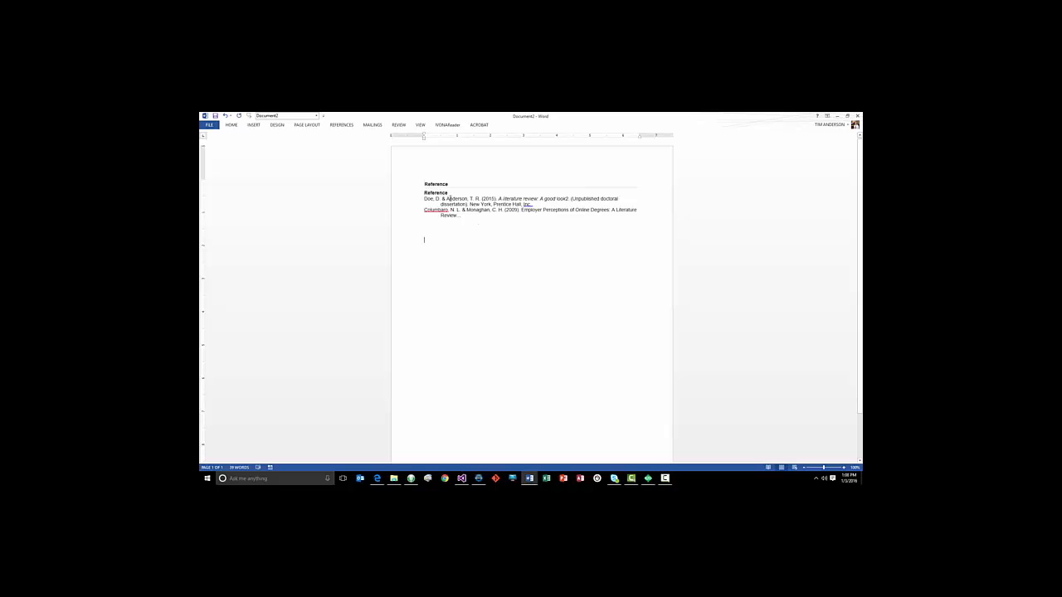
# Convert the remaining Reference header table to text and delete the duplicate Reference heading line
pyautogui.click(423, 176)
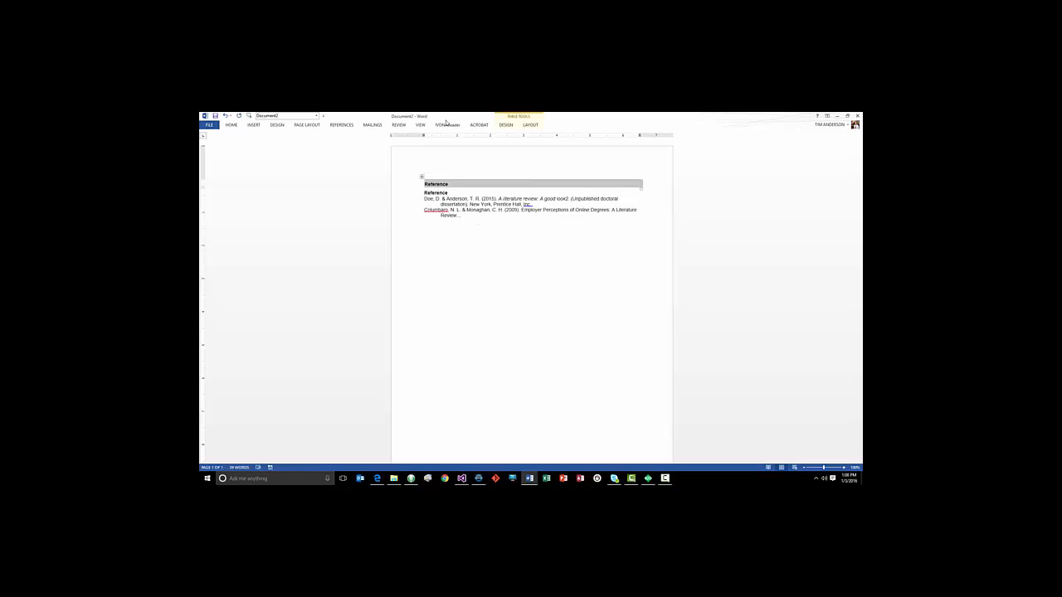
pyautogui.click(529, 125)
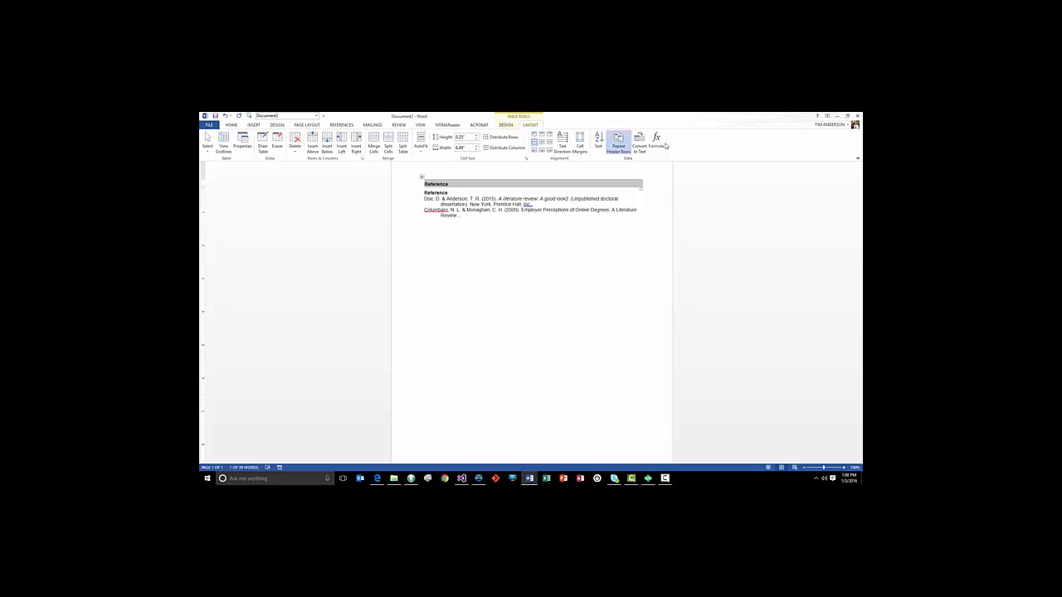
pyautogui.click(638, 147)
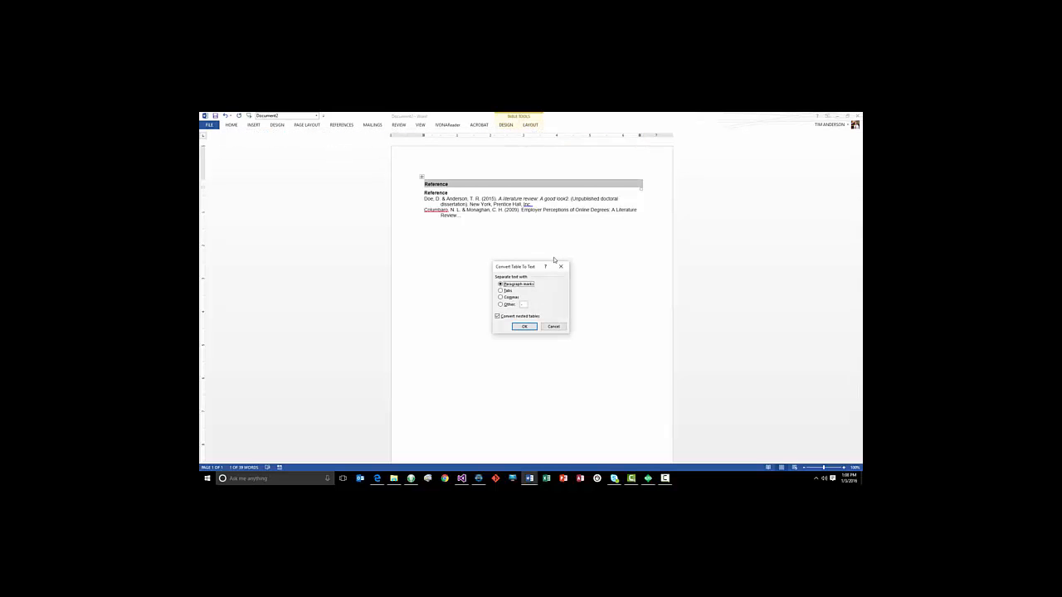
pyautogui.click(524, 326)
pyautogui.click(510, 284)
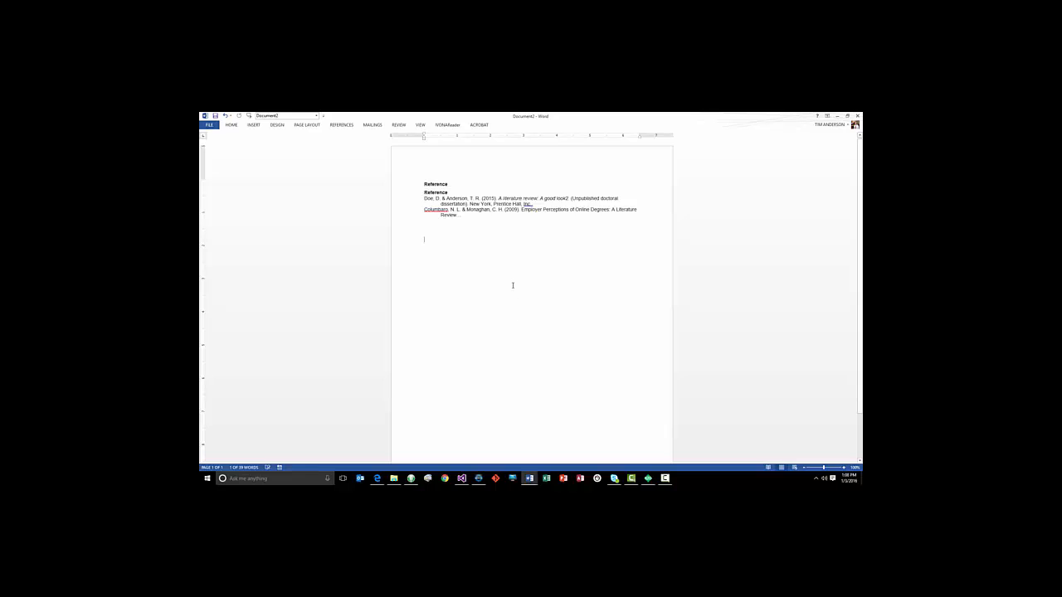
pyautogui.click(398, 185)
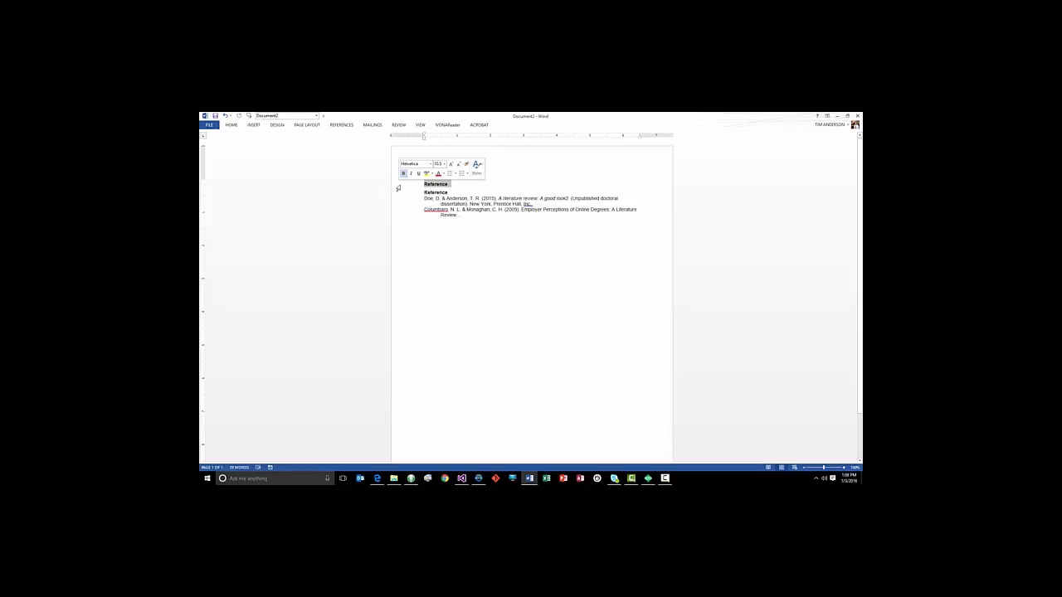
pyautogui.press('Delete')
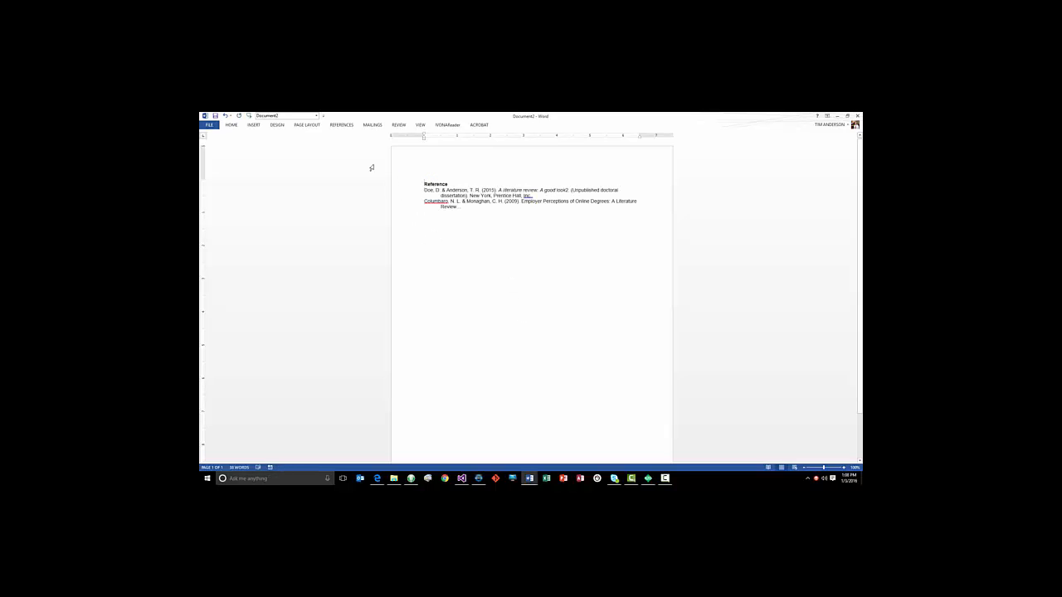